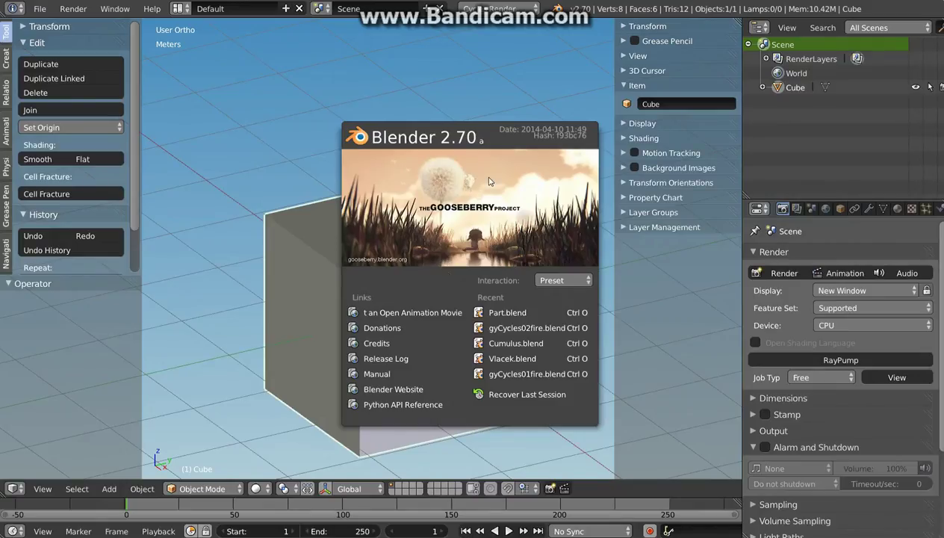
Dismiss the splash, delete the default cube, and add a 1 m mesh plane at the origin
left_click(420, 286)
key("Delete")
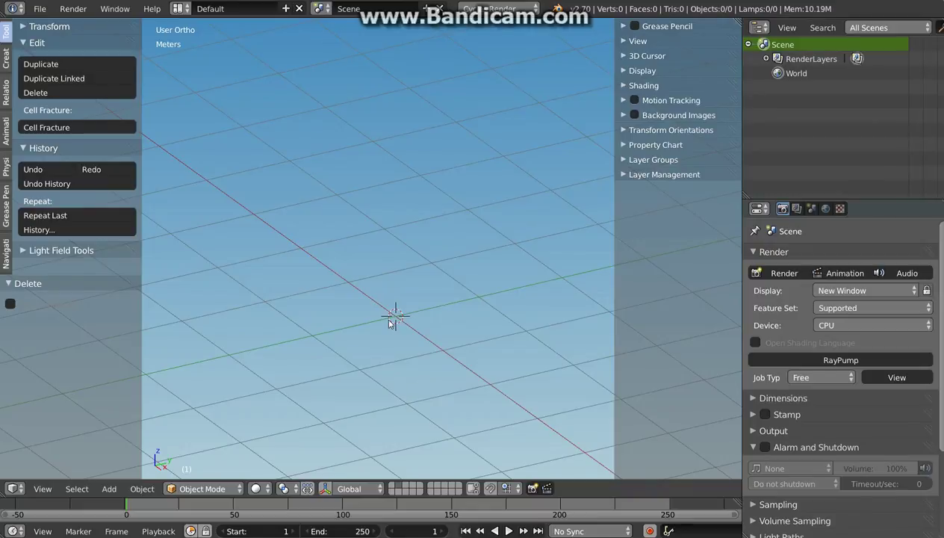
key("shift+a")
mouse_move(343, 233)
left_click(401, 233)
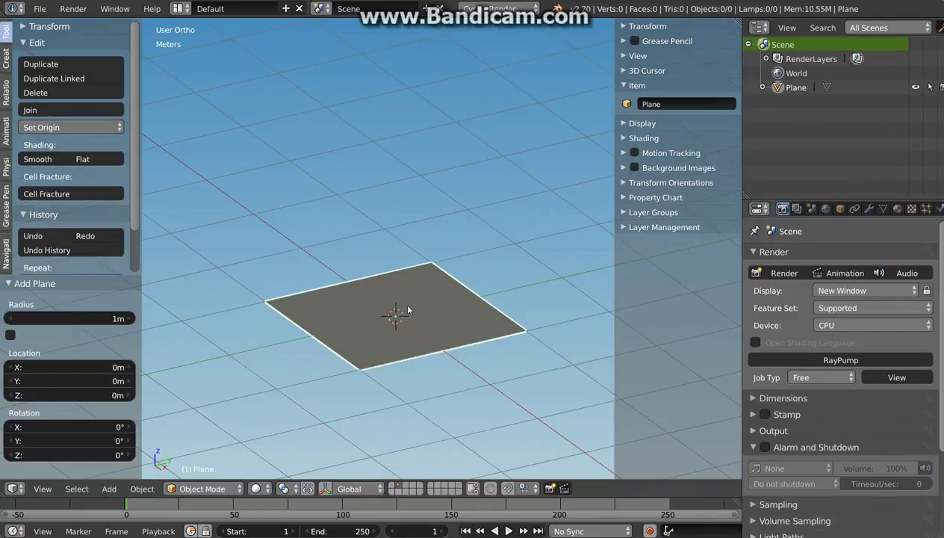
scroll(384, 339, "up", 3)
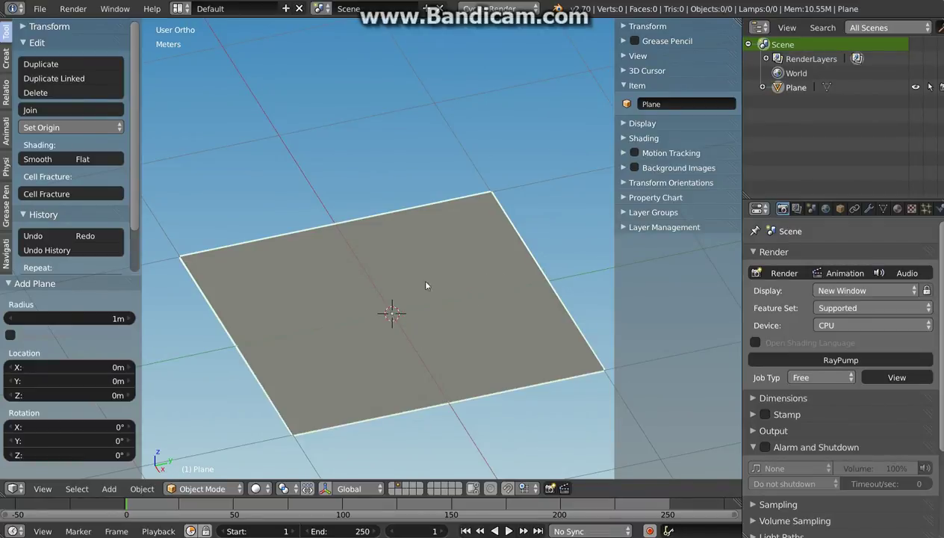
Scale the plane's mesh down to about 0.07 in Edit Mode
key("Tab")
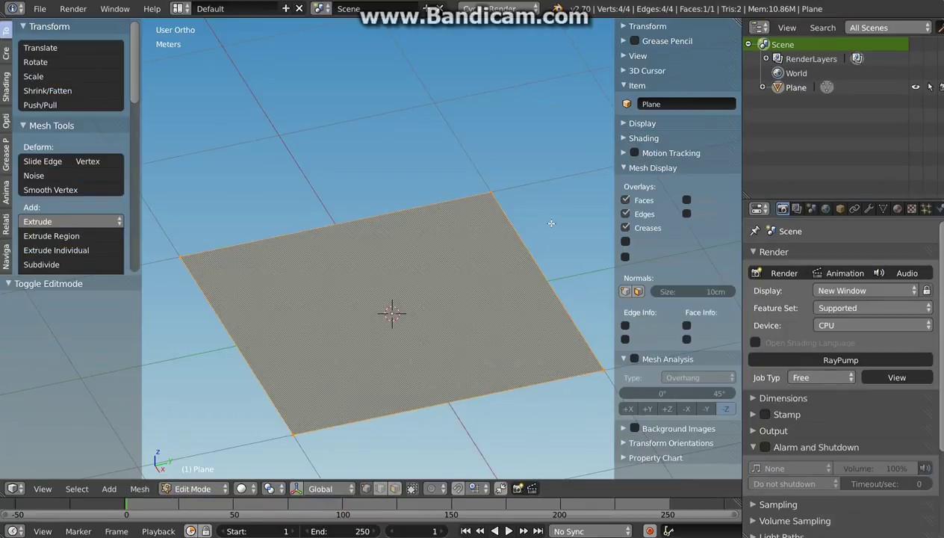
key("s")
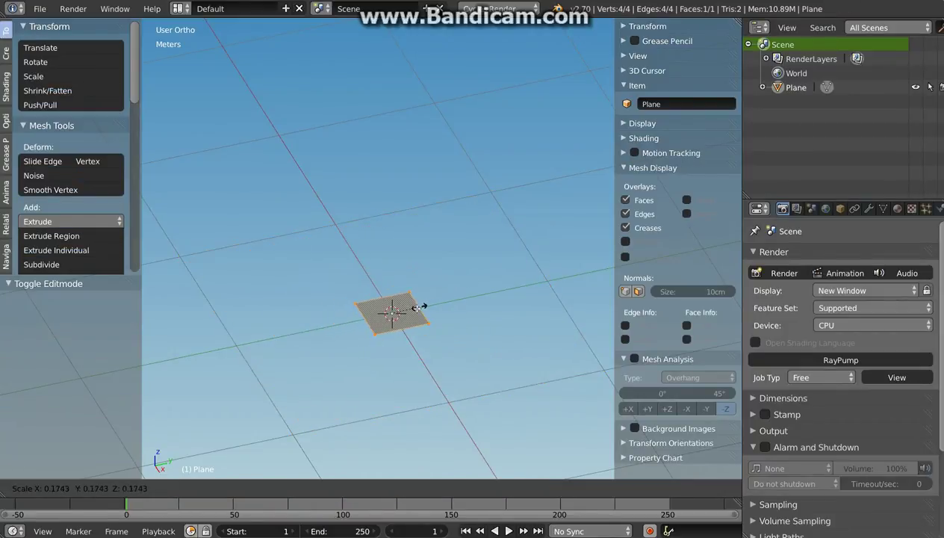
left_click(401, 314)
scroll(393, 317, "up", 2)
key("Tab")
scroll(400, 316, "up", 2)
middle_click_drag(403, 316, 425, 301)
Reset the plane's UV mapping and return to Object Mode
key("Tab")
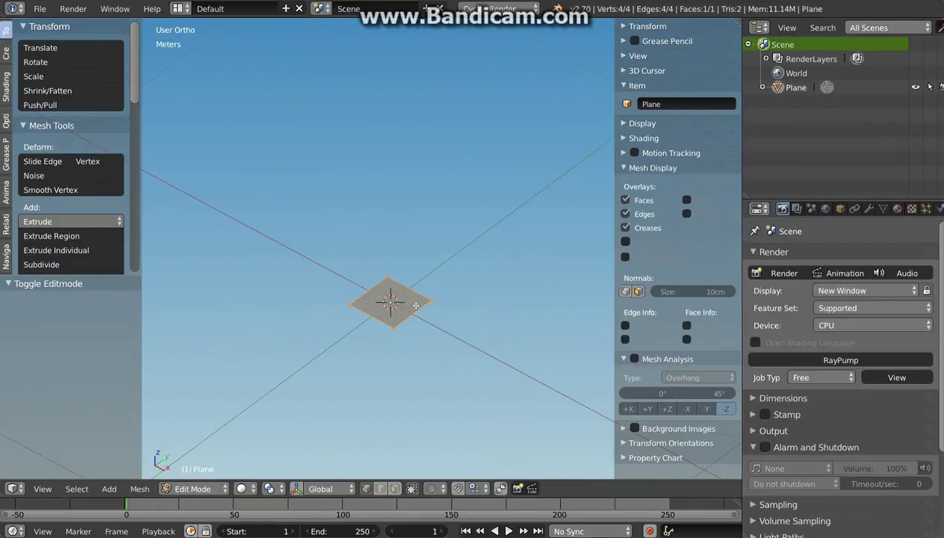
key("u")
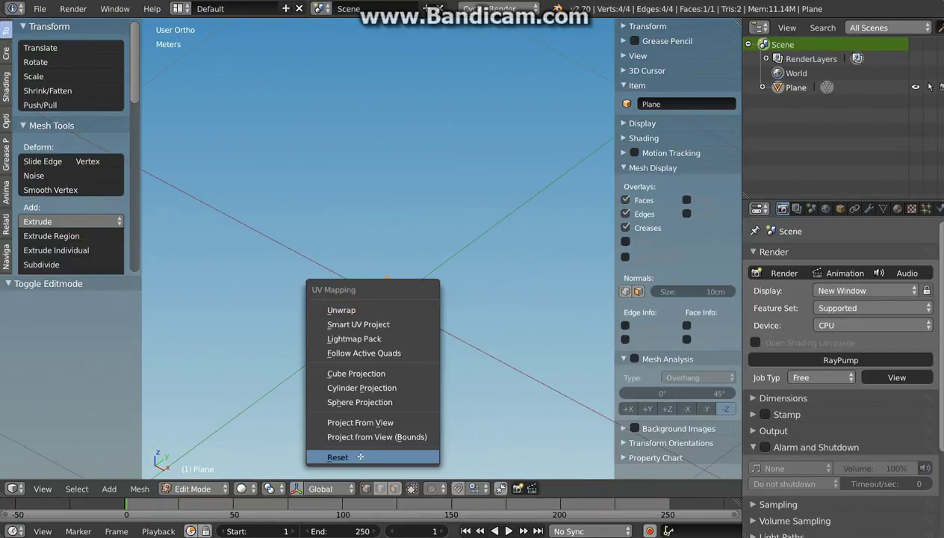
left_click(359, 456)
key("Tab")
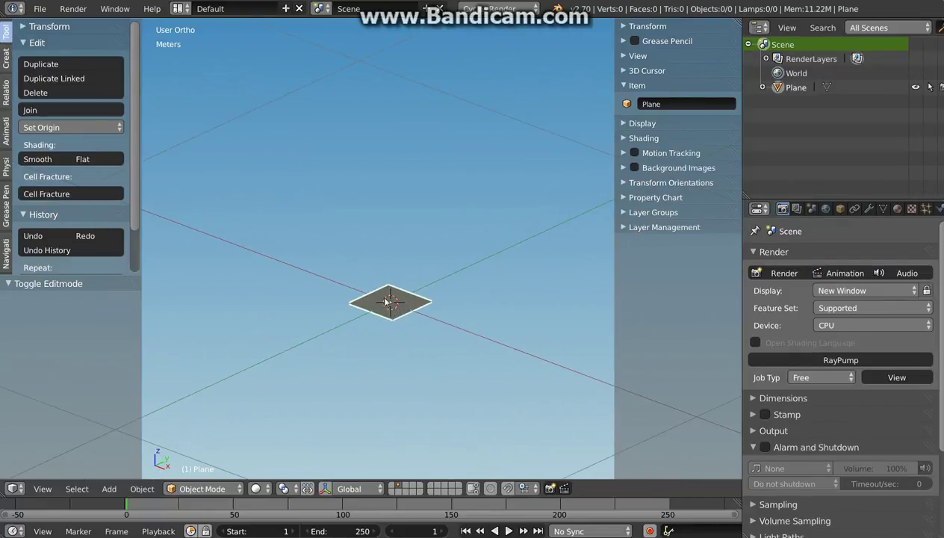
middle_click_drag(391, 312, 450, 319)
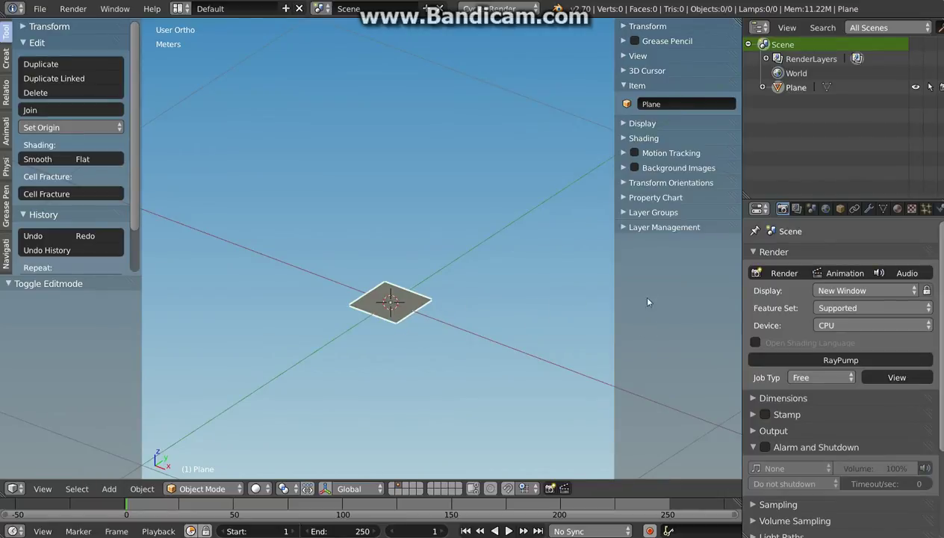
Switch the render engine to Blender Game and give the plane a new Shadeless material
left_click(898, 209)
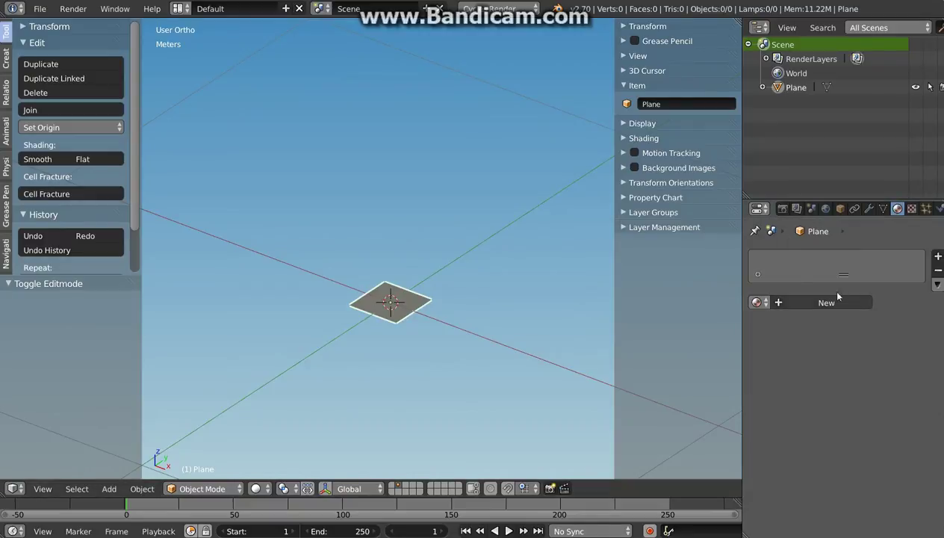
left_click(497, 8)
left_click(497, 42)
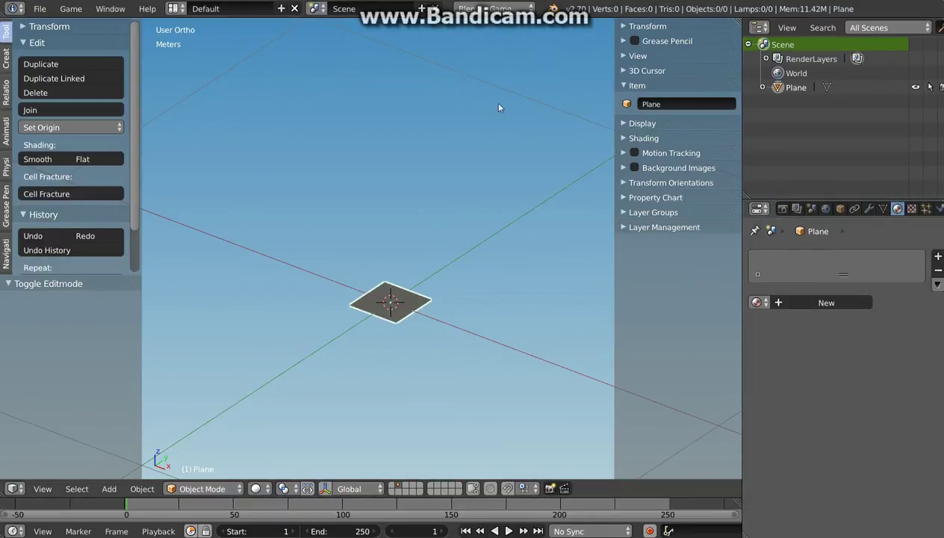
left_click(815, 301)
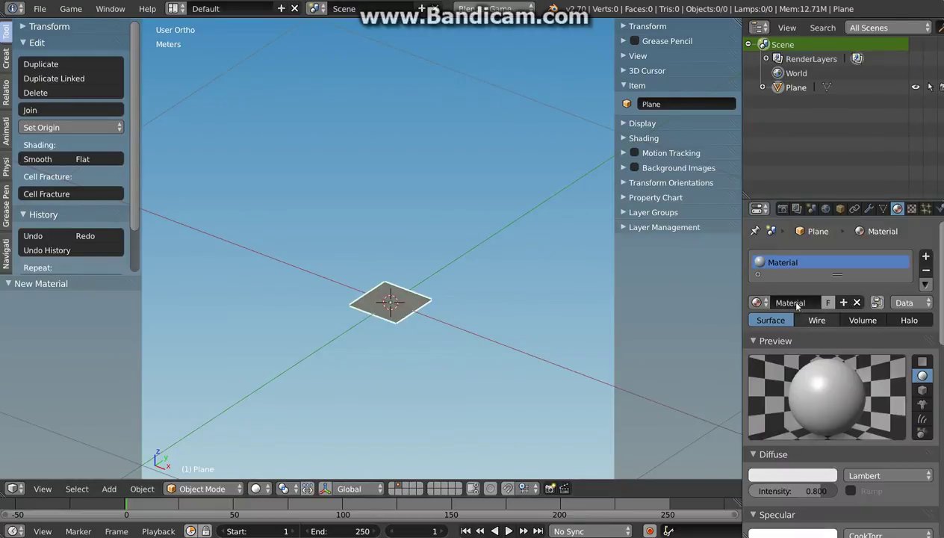
scroll(825, 351, "down", 2)
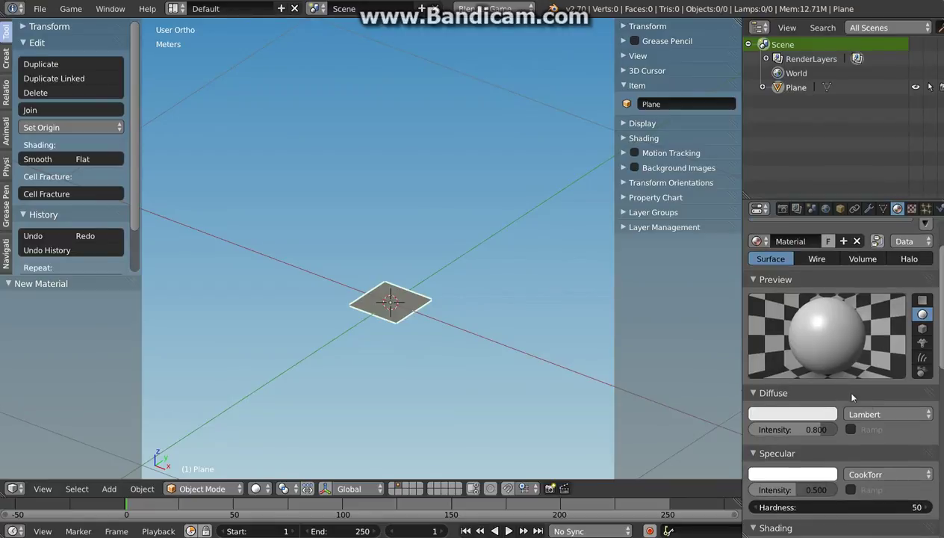
scroll(874, 415, "down", 3)
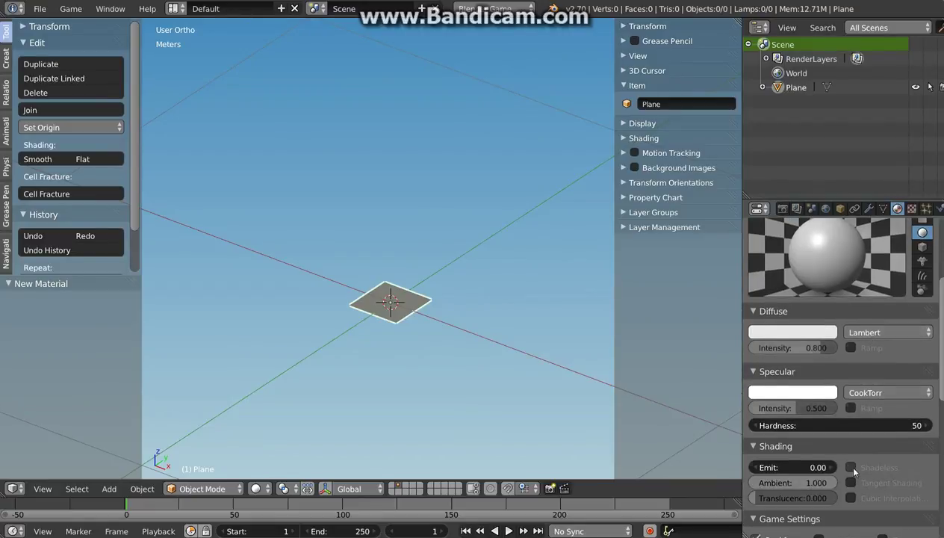
left_click(846, 461)
Turn off Traceable, Use Mist and Cast Buffer Shadows on the material
scroll(852, 452, "down", 1)
scroll(851, 449, "down", 7)
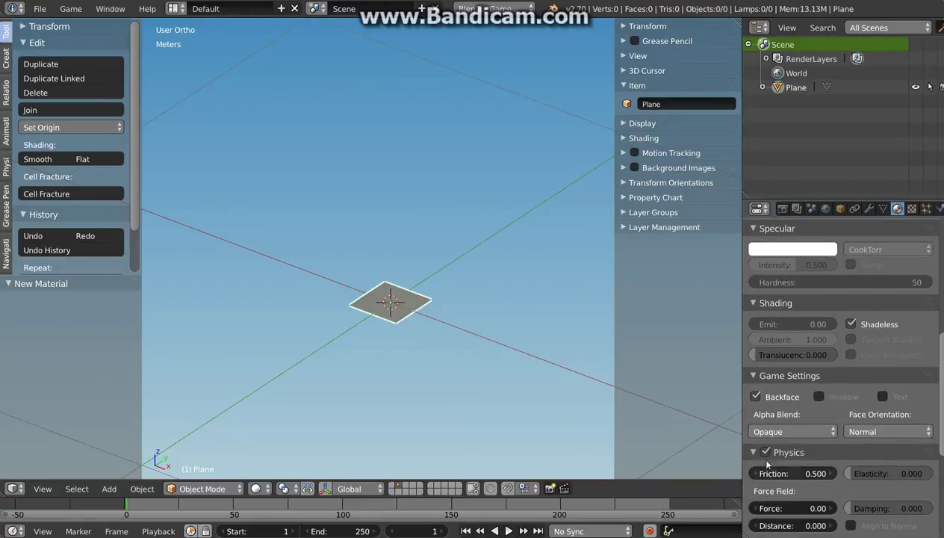
scroll(766, 419, "down", 3)
scroll(763, 388, "down", 1)
left_click(757, 364)
left_click(756, 409)
scroll(759, 426, "down", 1)
left_click(753, 499)
scroll(755, 463, "down", 3)
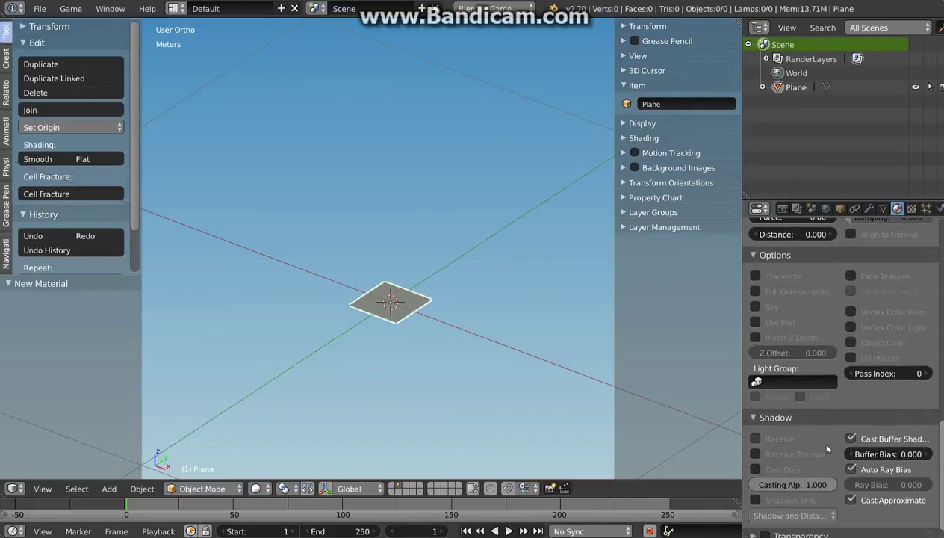
left_click(851, 439)
Enable Z Transparency on the material with Alpha set to 0
scroll(783, 471, "down", 1)
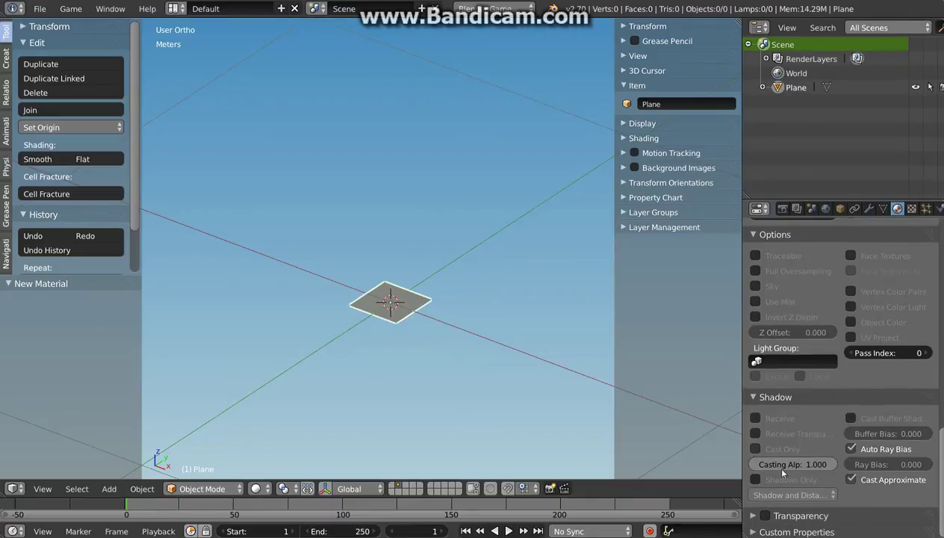
left_click(765, 515)
left_click(746, 514)
scroll(792, 511, "down", 2)
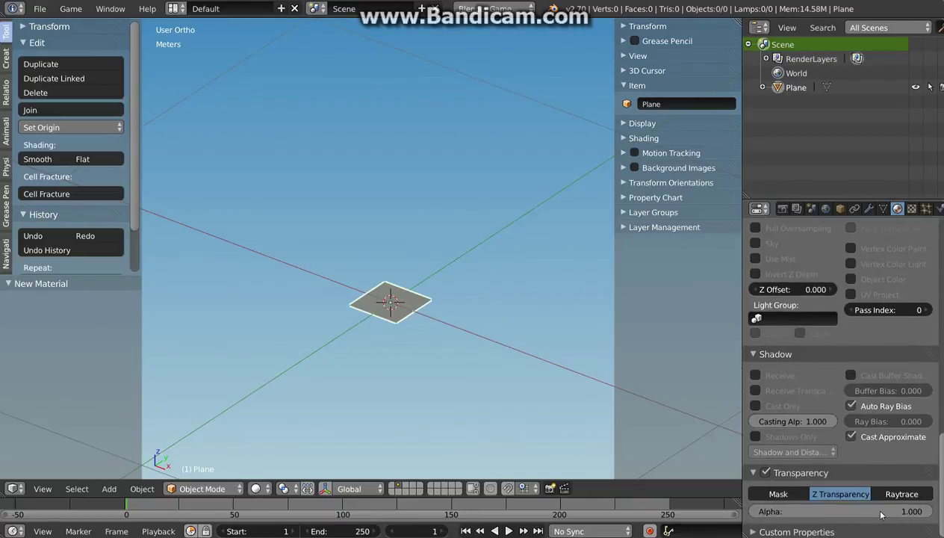
left_click_drag(881, 515, 701, 443)
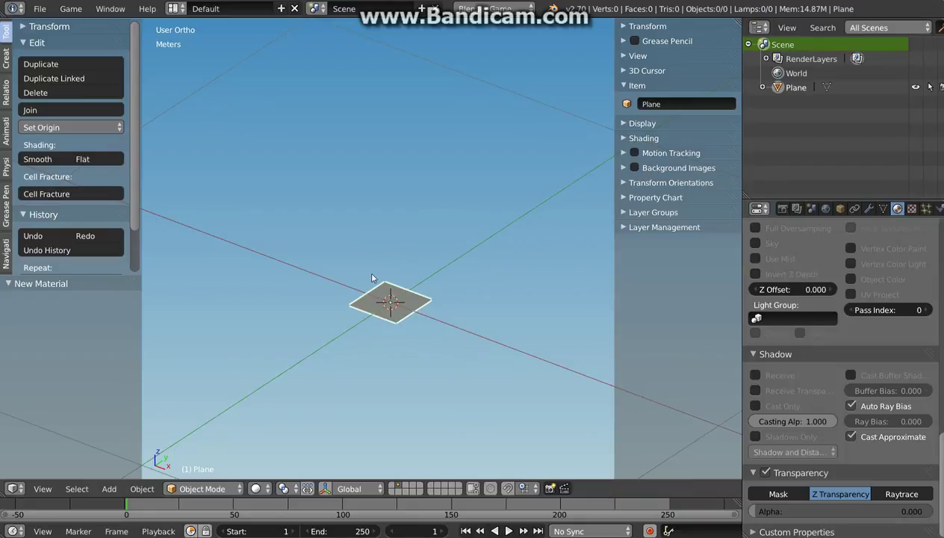
Add a Suzanne monkey mesh, undoing a trial scale and move of its mesh
key("shift+a")
left_click(409, 370)
key("Tab")
key("s")
left_click(325, 342)
key("g")
left_click(448, 194)
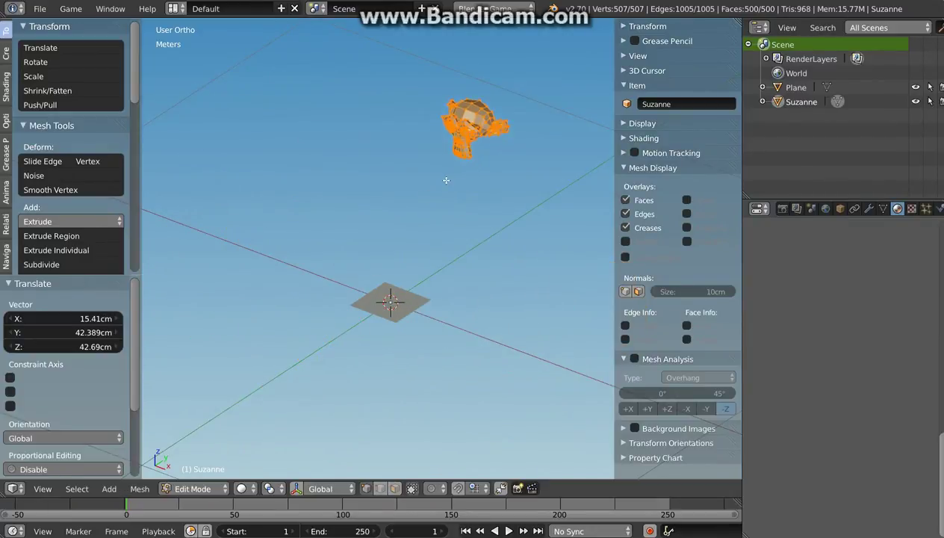
key("ctrl+z")
key("ctrl+z")
key("Tab")
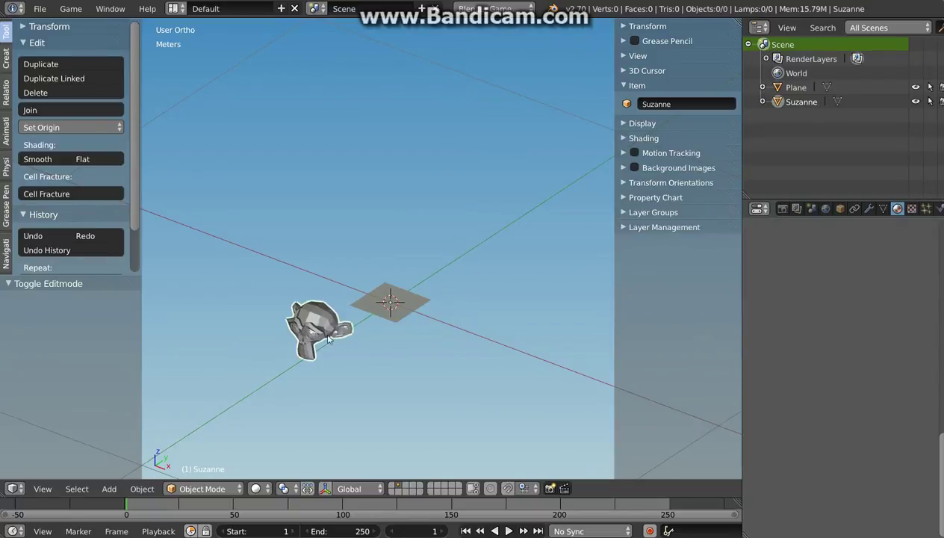
middle_click_drag(323, 316, 281, 309)
Raise Suzanne above the plane and set its origin to geometry
key("g")
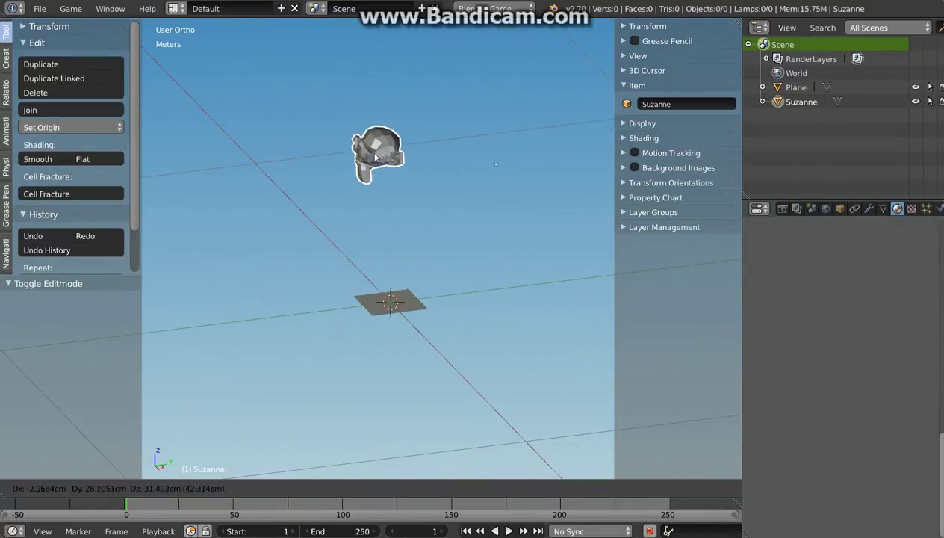
left_click(447, 172)
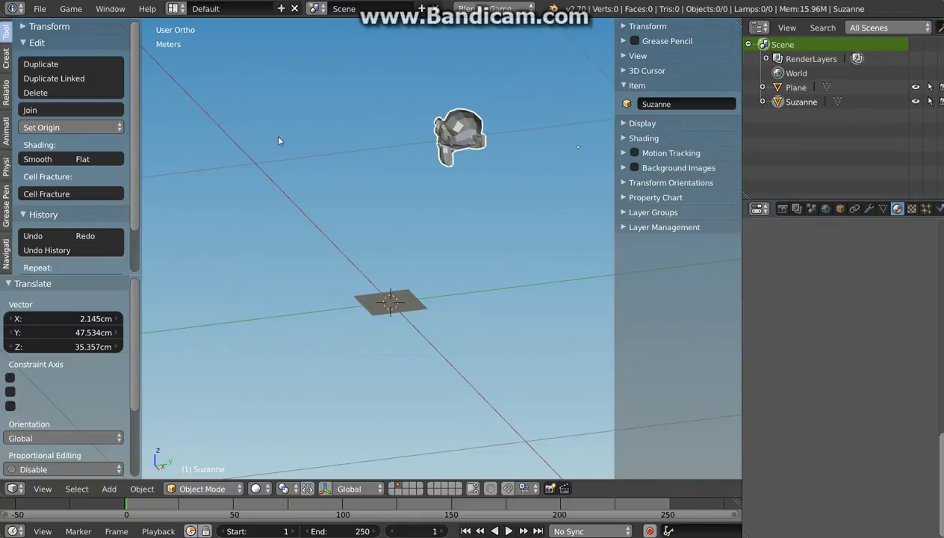
left_click(69, 129)
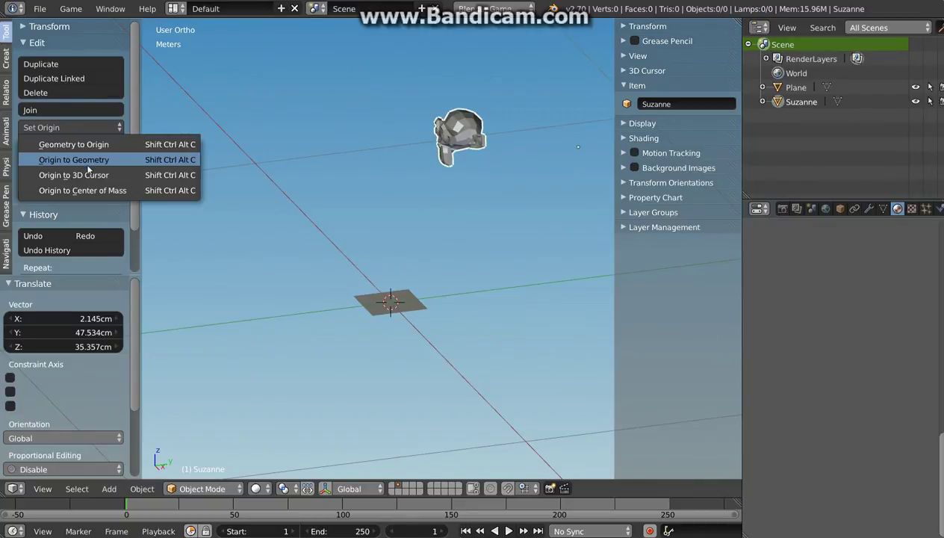
left_click(87, 166)
middle_click_drag(372, 155, 465, 237)
Move the plane up and to the left, away from the origin
right_click(411, 303)
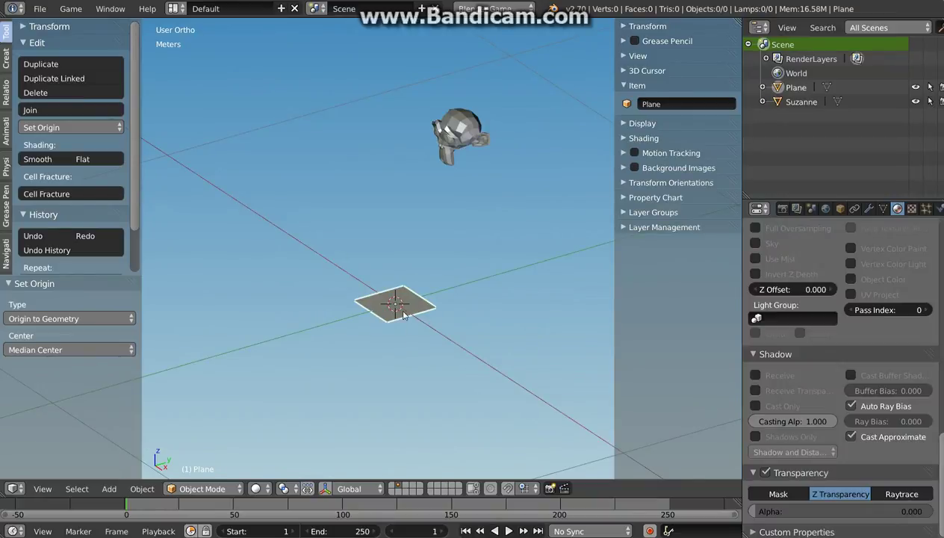
key("g")
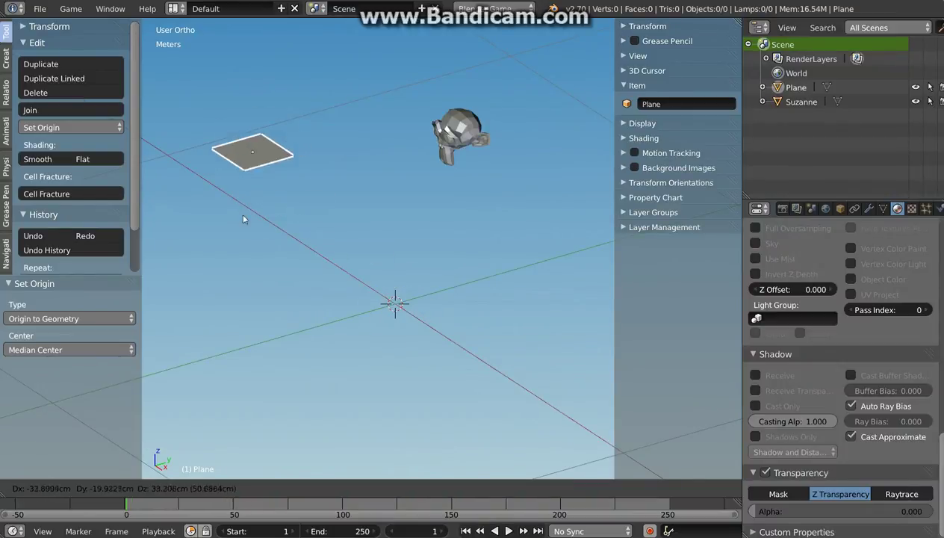
left_click(278, 278)
middle_click_drag(278, 279, 376, 303)
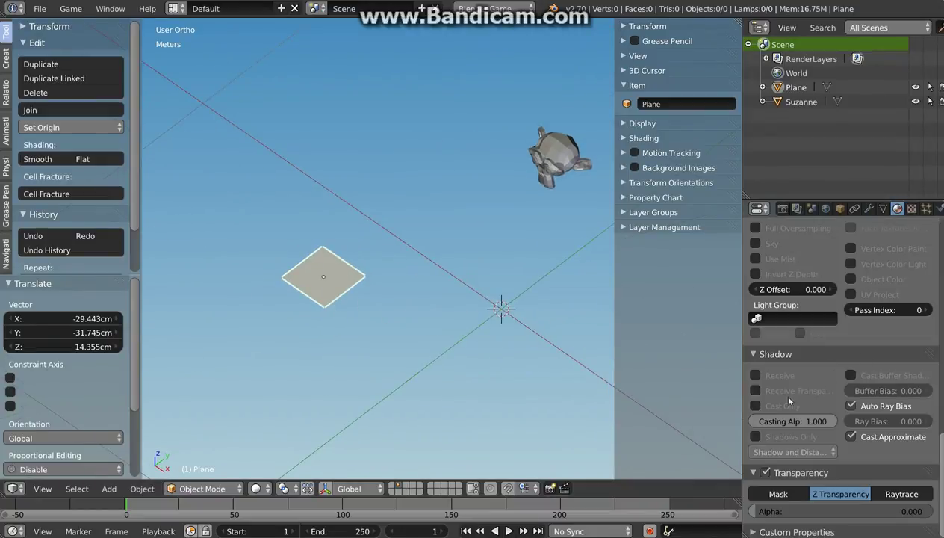
Add an Image texture to the material, loading corona.png from the flares folder
left_click(912, 209)
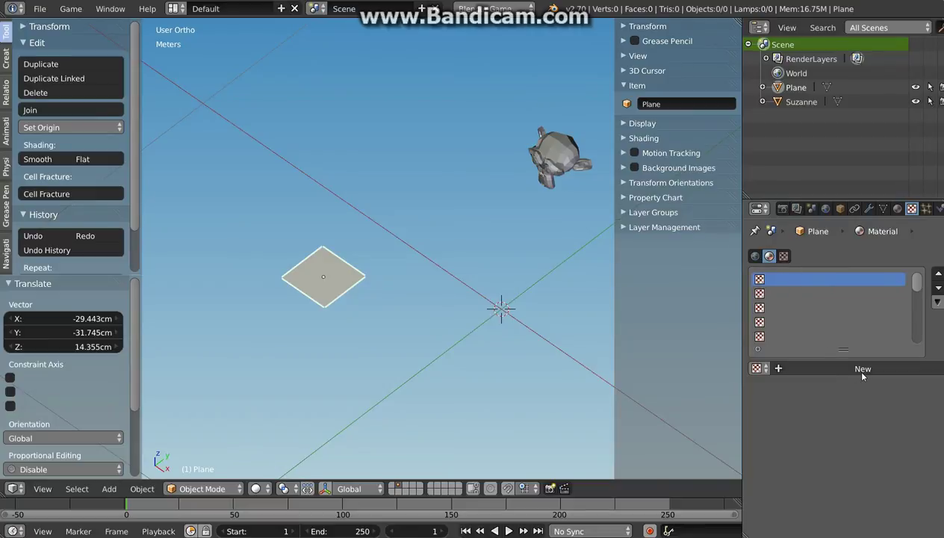
left_click(851, 367)
left_click(822, 386)
left_click(835, 292)
scroll(844, 359, "down", 5)
left_click(897, 450)
left_click(299, 128)
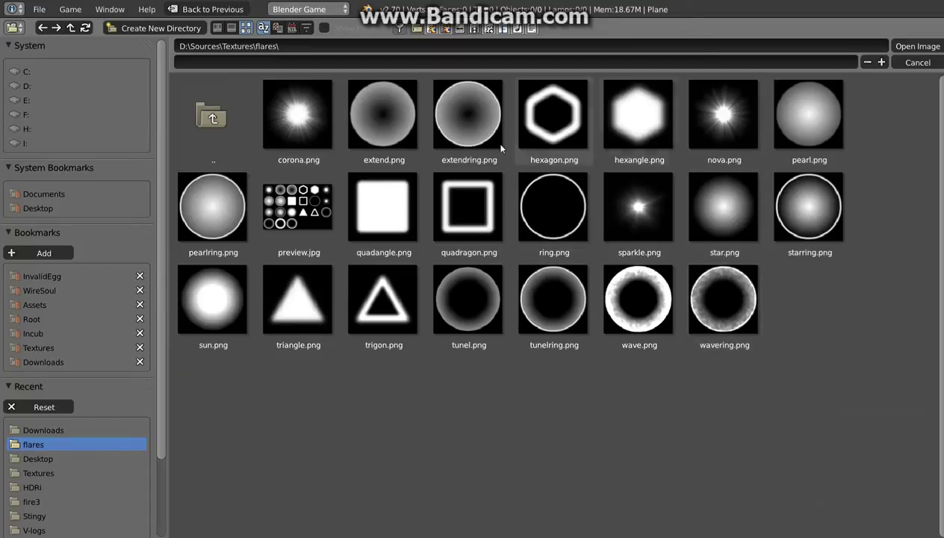
left_click(297, 127)
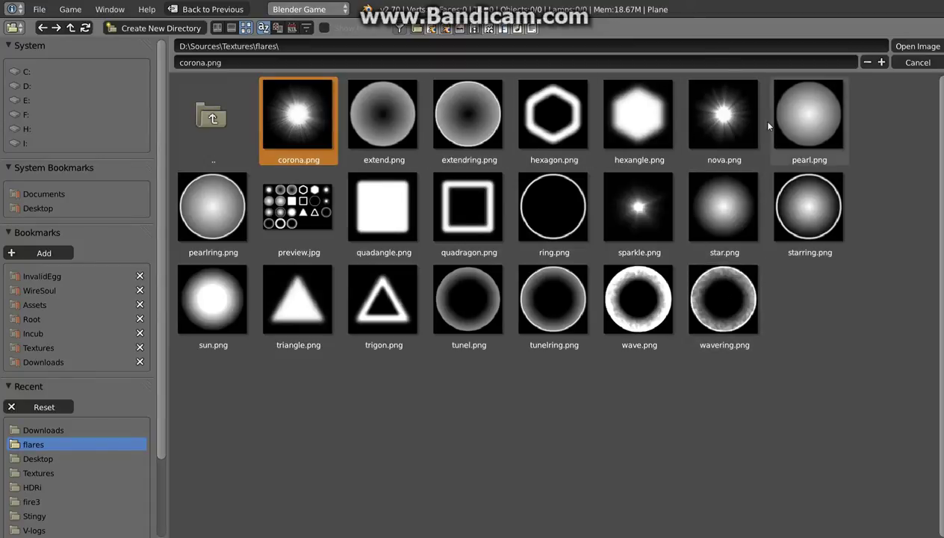
left_click(917, 46)
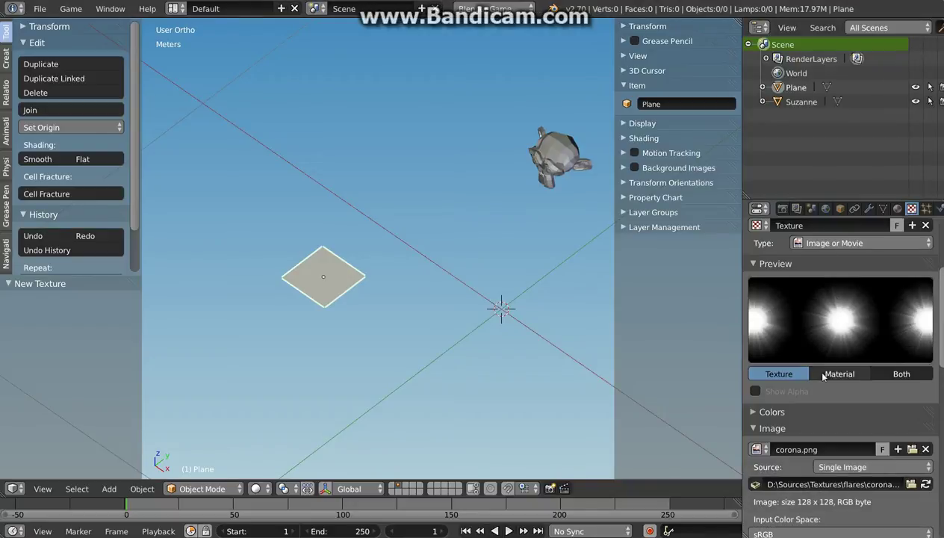
Untick Use Alpha and set the texture's mapping coordinates to UV
scroll(829, 437, "down", 4)
left_click(756, 466)
scroll(777, 467, "down", 4)
scroll(782, 464, "down", 2)
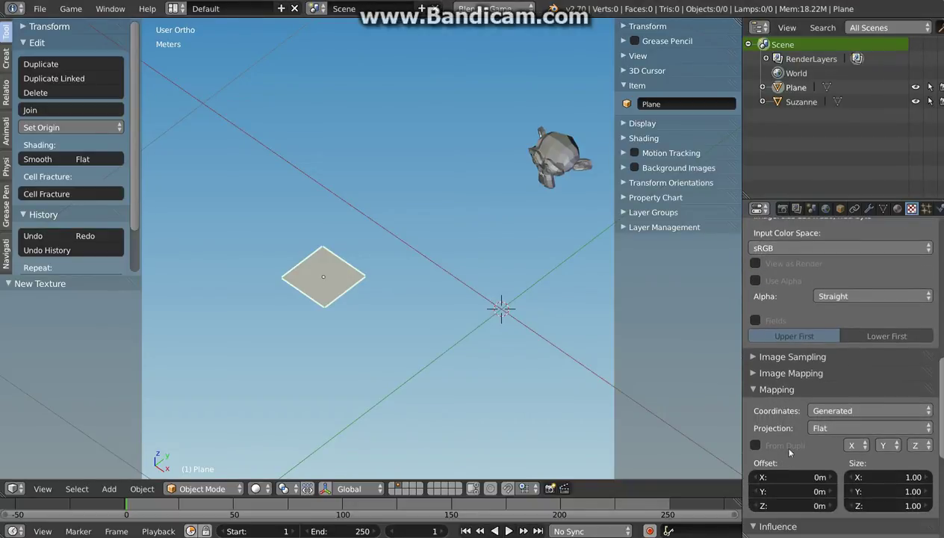
left_click(822, 411)
left_click(825, 351)
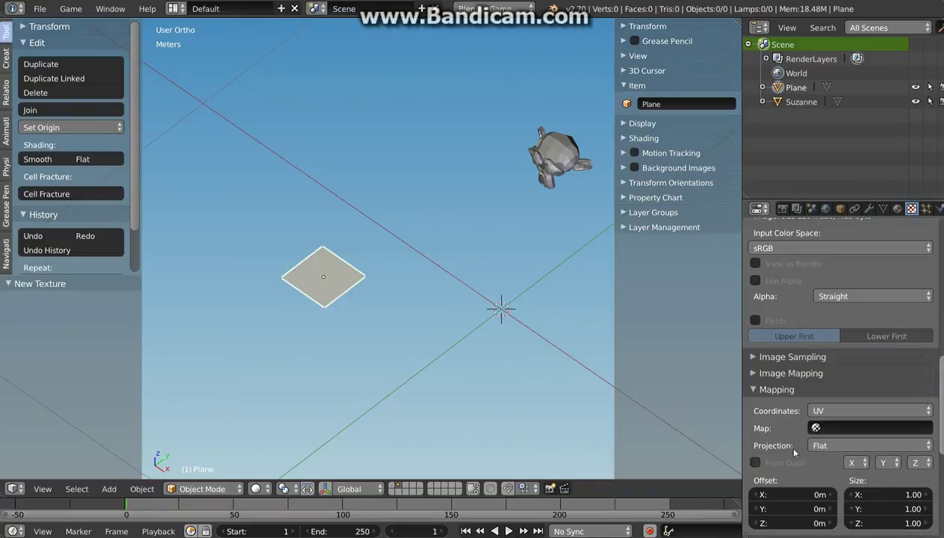
Make the texture influence Diffuse Alpha instead of Diffuse Color
scroll(777, 454, "down", 5)
scroll(779, 454, "down", 2)
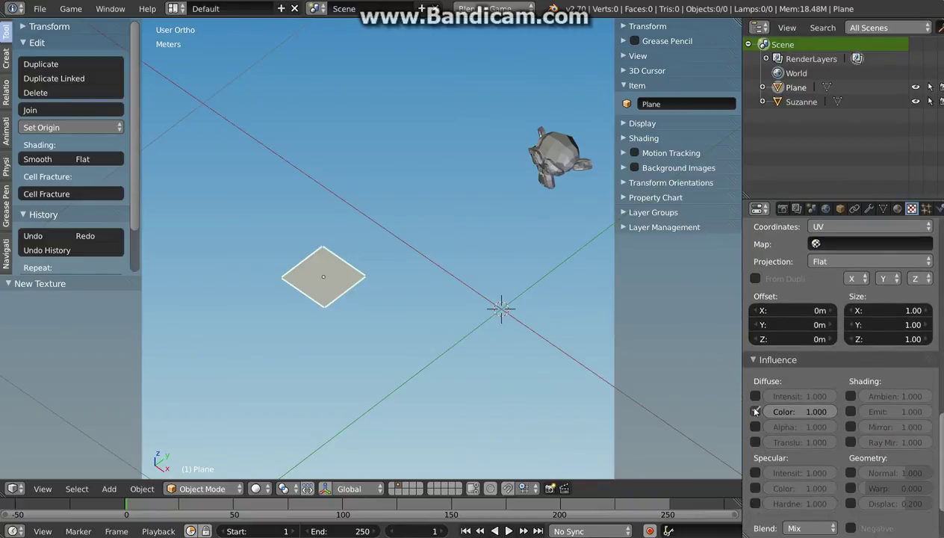
left_click(755, 411)
left_click(756, 427)
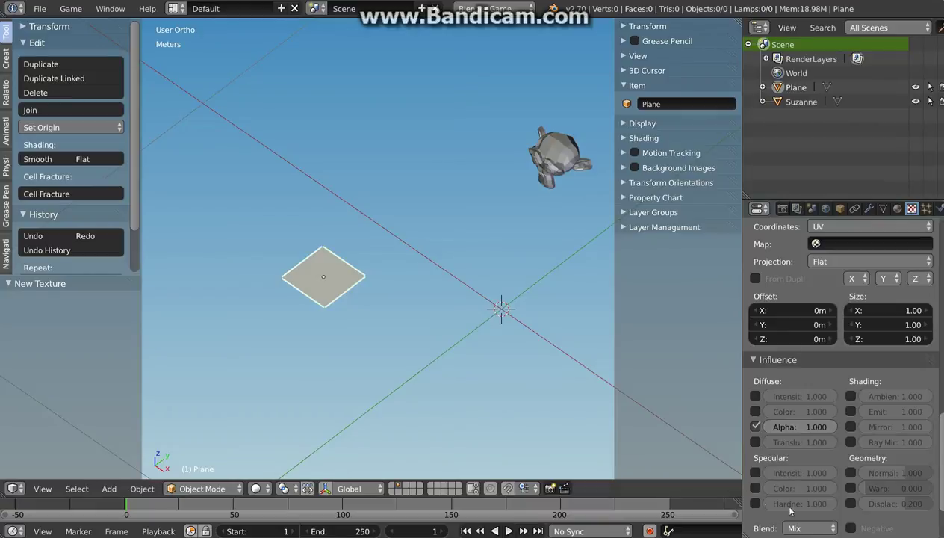
scroll(803, 479, "down", 4)
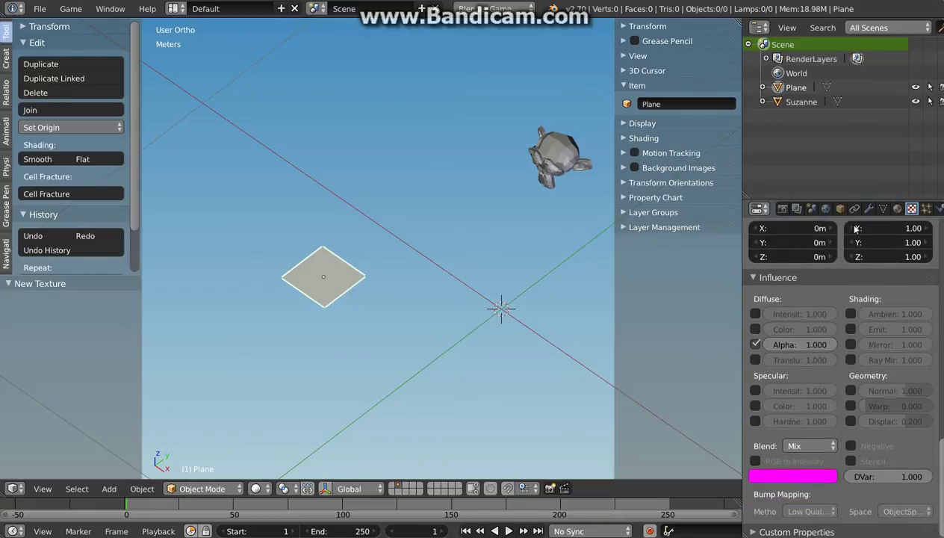
Set viewport shading to Texture and review the Render tab's shading settings
left_click(263, 492)
left_click(270, 423)
scroll(308, 263, "up", 5)
middle_click_drag(383, 328, 401, 316)
left_click(784, 210)
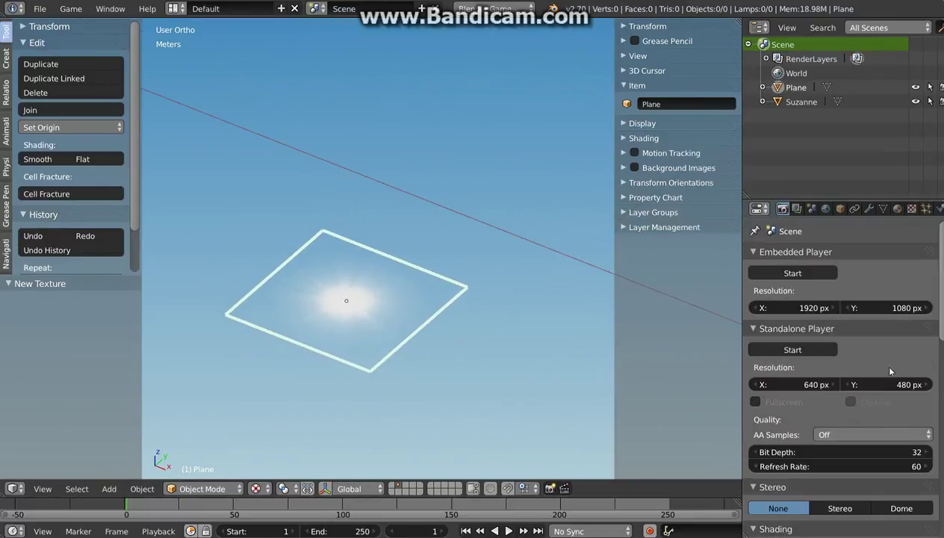
scroll(890, 371, "down", 3)
scroll(878, 398, "down", 2)
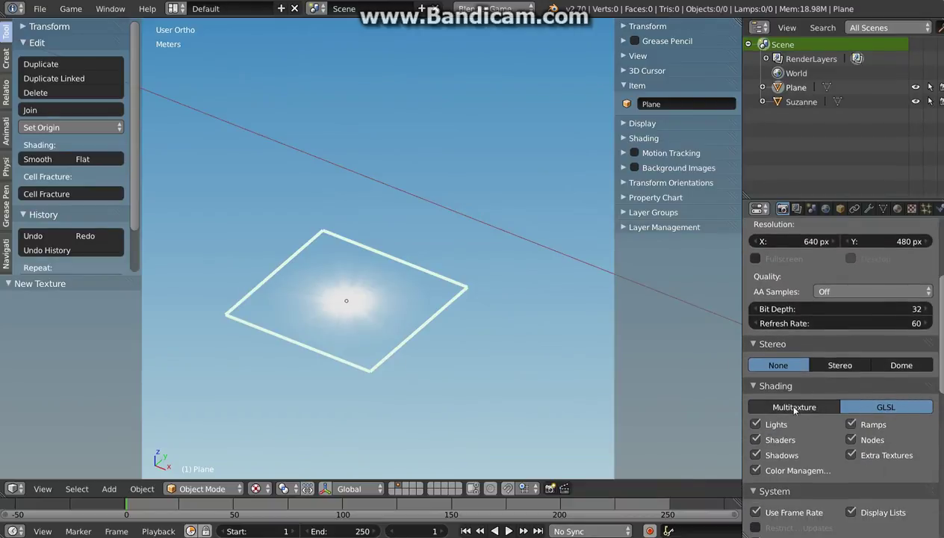
Pick a golden orange diffuse colour for the plane's material
middle_click_drag(375, 279, 350, 319)
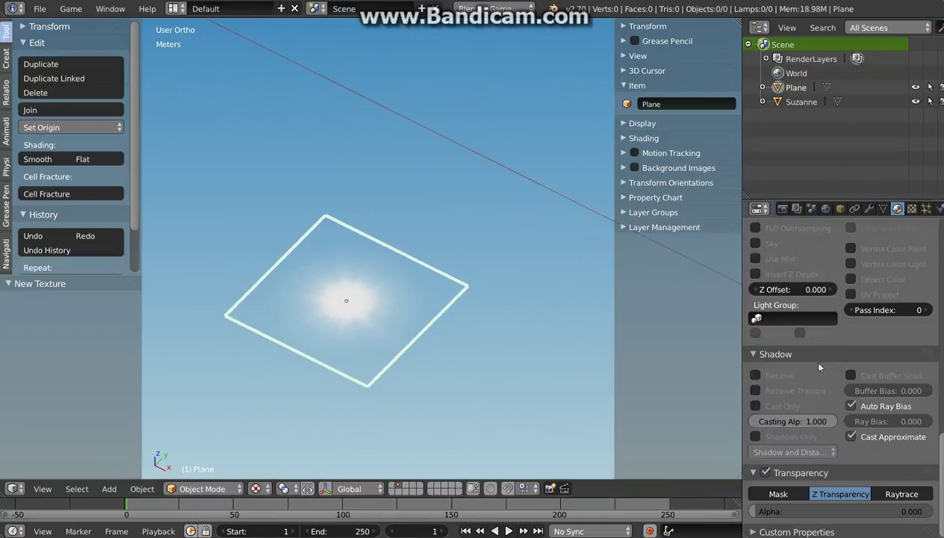
scroll(825, 361, "up", 10)
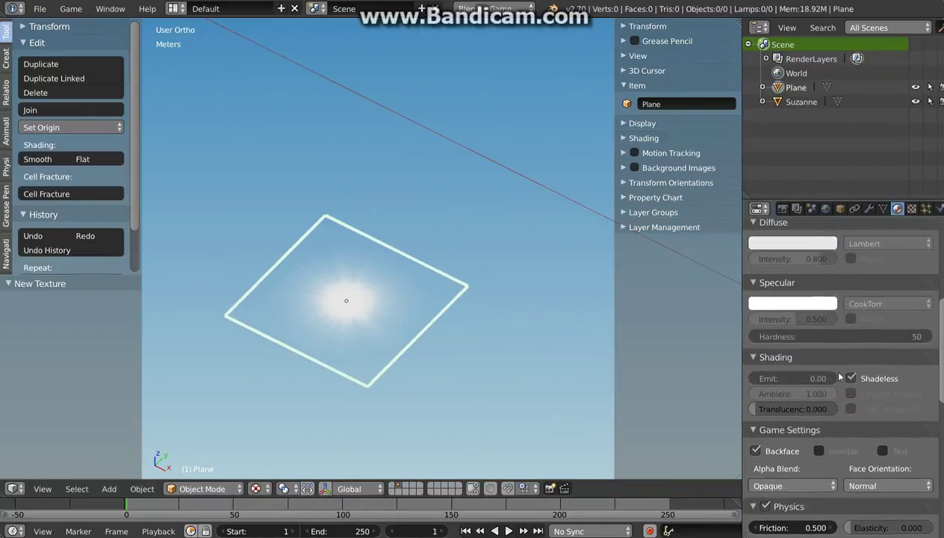
scroll(834, 376, "up", 2)
scroll(781, 348, "up", 2)
left_click(789, 365)
mouse_move(758, 226)
left_mouse_down()
mouse_move(718, 254)
mouse_move(657, 273)
left_mouse_up()
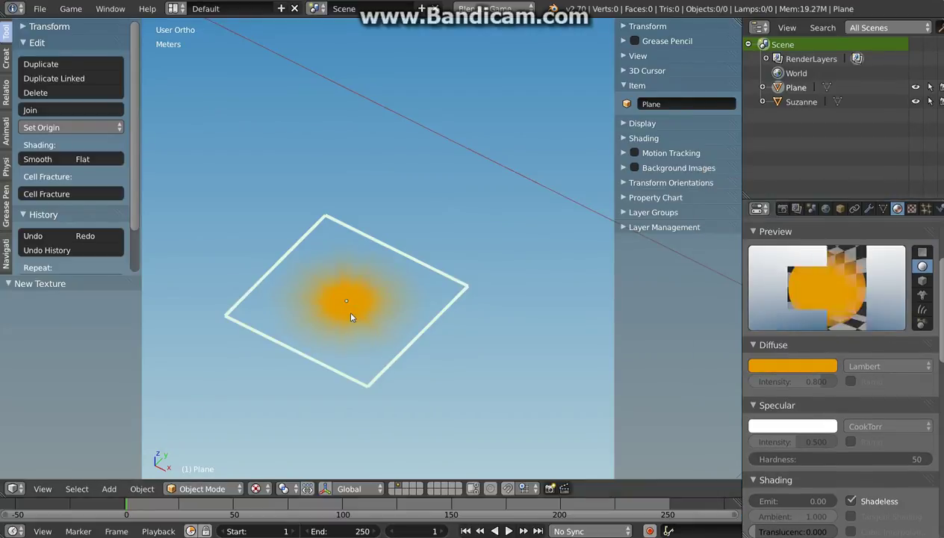
middle_click_drag(336, 310, 360, 323)
scroll(360, 323, "down", 3)
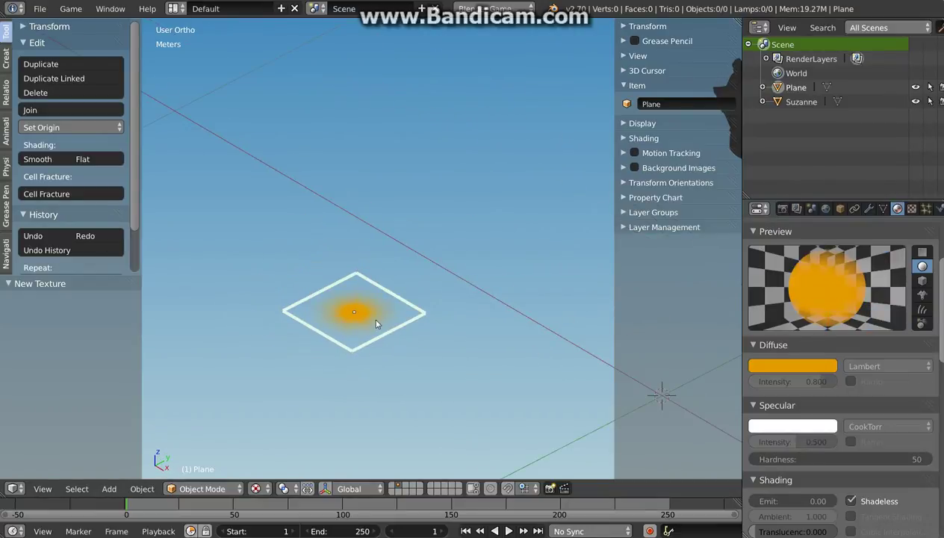
middle_click_drag(374, 323, 405, 329)
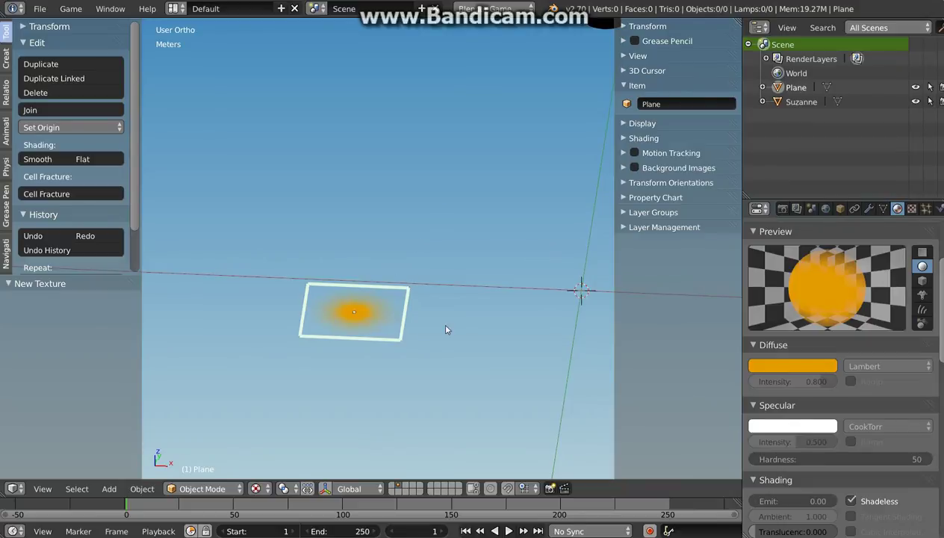
In Edit Mode, rotate the plane's mesh 90° around Y so the corona stands upright
middle_click_drag(444, 329, 406, 320)
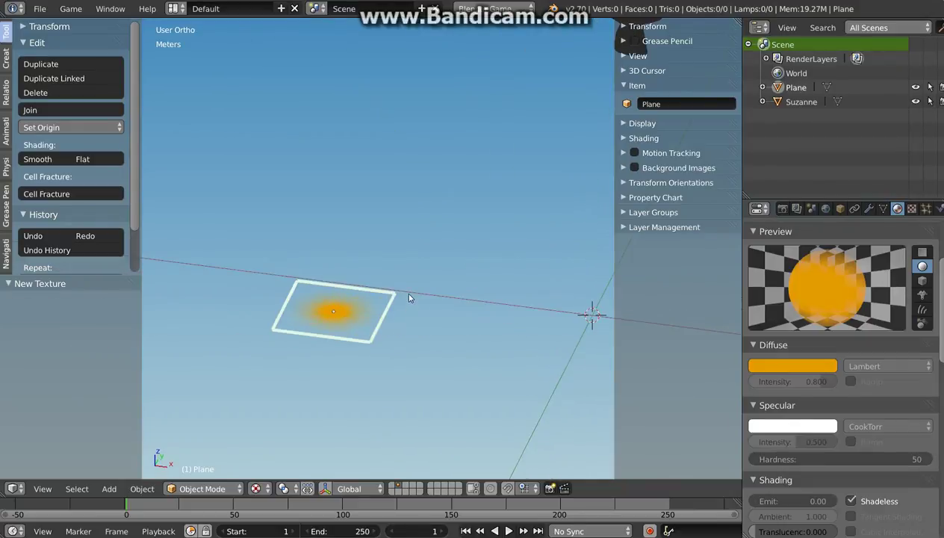
key("Tab")
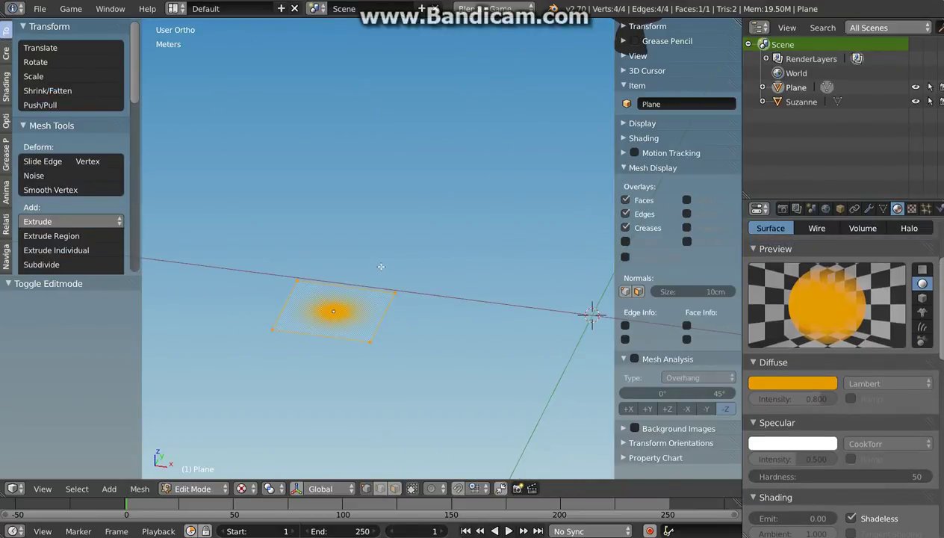
key("r")
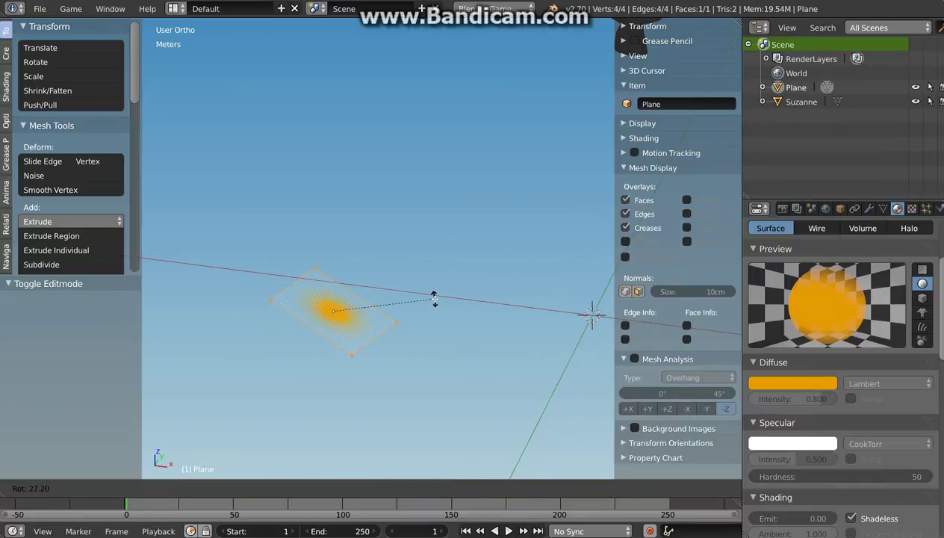
key("y")
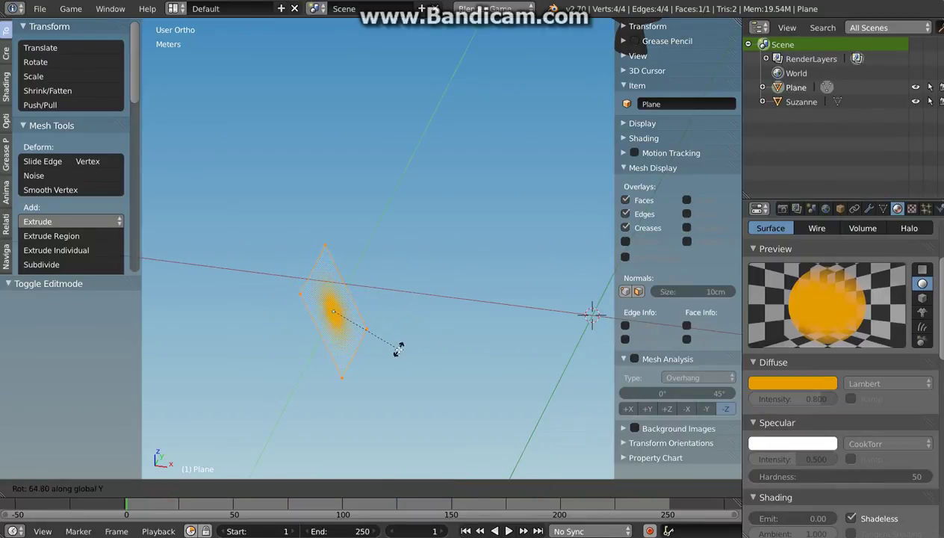
type("90")
key("Return")
key("Tab")
middle_click_drag(382, 346, 367, 333)
Set the material's Game Settings face orientation to Halo
scroll(886, 427, "down", 2)
scroll(885, 426, "down", 4)
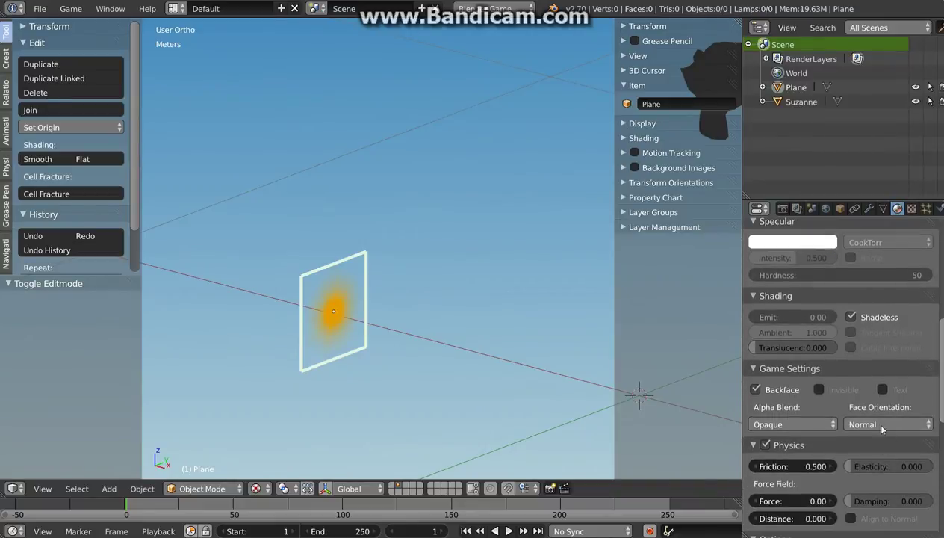
left_click(876, 421)
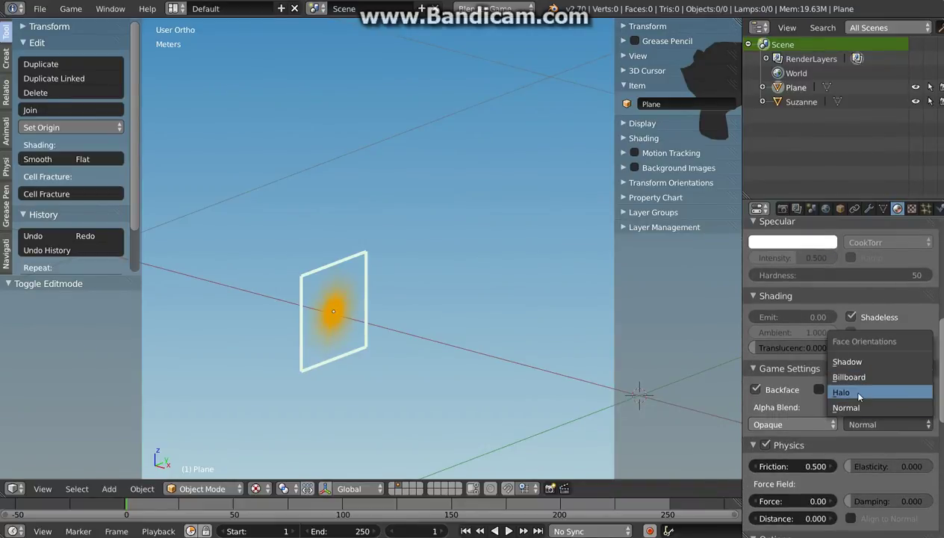
left_click(848, 392)
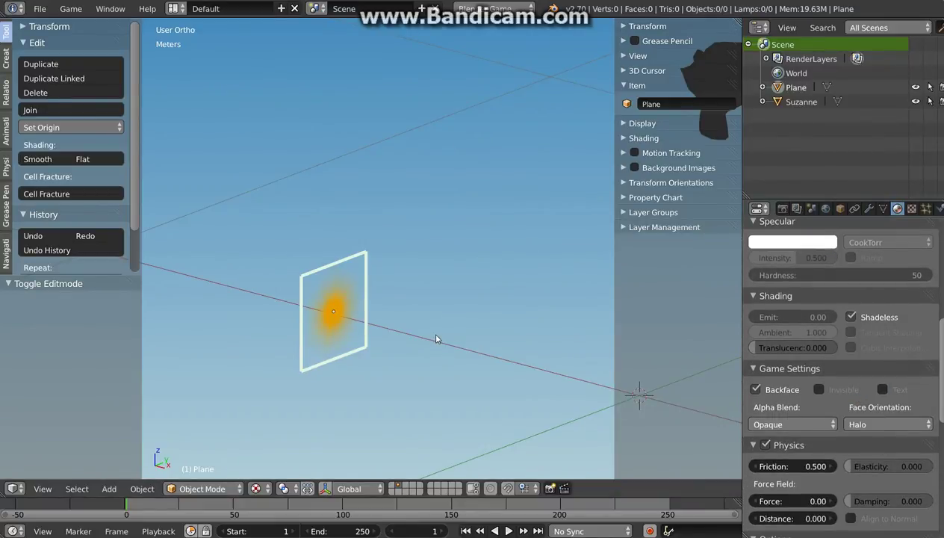
Test the orange halo in the game engine in perspective view, then switch to an empty layer
key("KP_5")
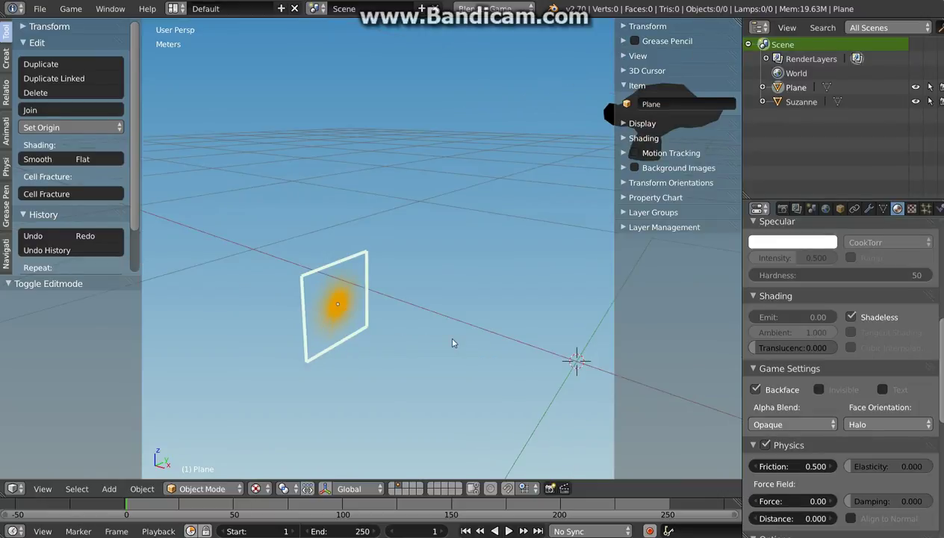
middle_click_drag(451, 342, 416, 319)
key("p")
key("Escape")
middle_click_drag(366, 303, 452, 378)
key("p")
key("Escape")
key("p")
key("Escape")
middle_click_drag(409, 324, 305, 348)
middle_click_drag(402, 313, 366, 300)
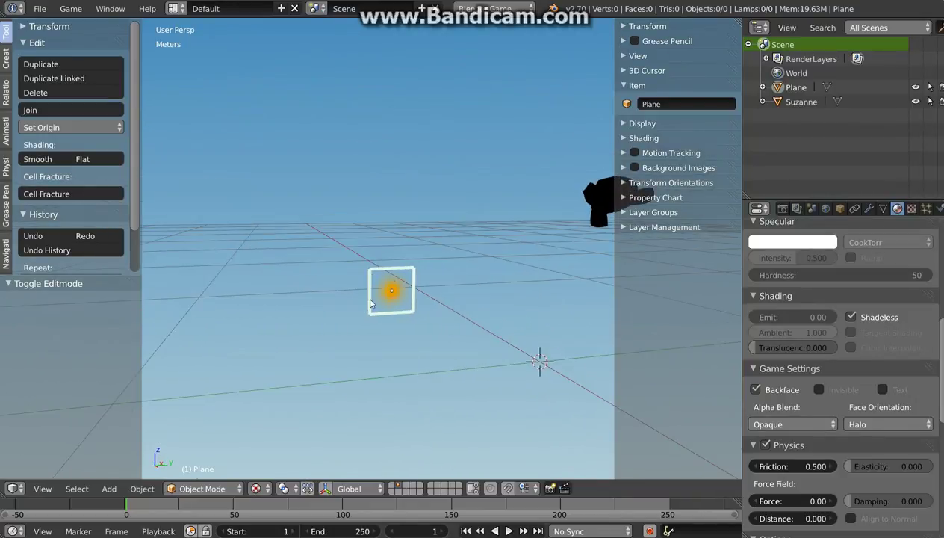
left_click(391, 490)
Add a Plain Axes empty at the origin, then delete it
middle_click_drag(538, 396, 396, 315)
key("shift+a")
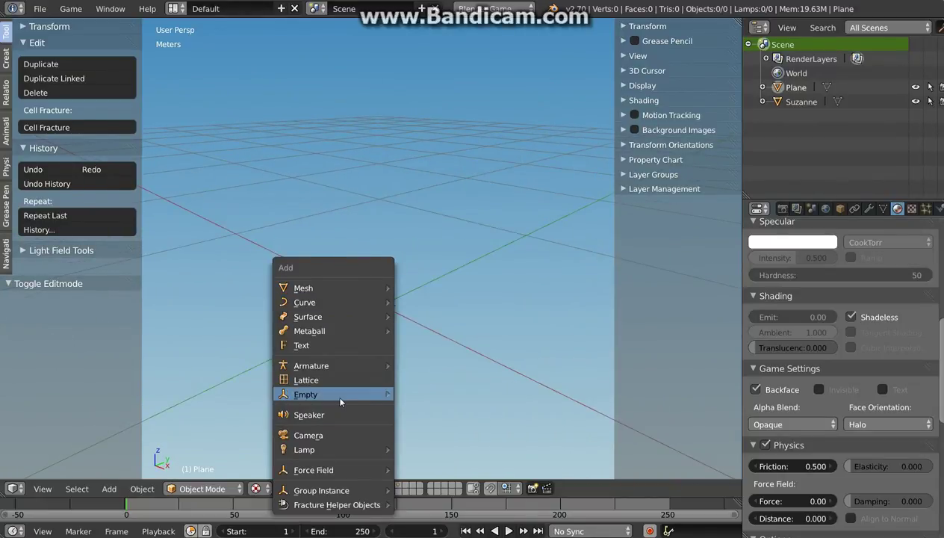
mouse_move(338, 394)
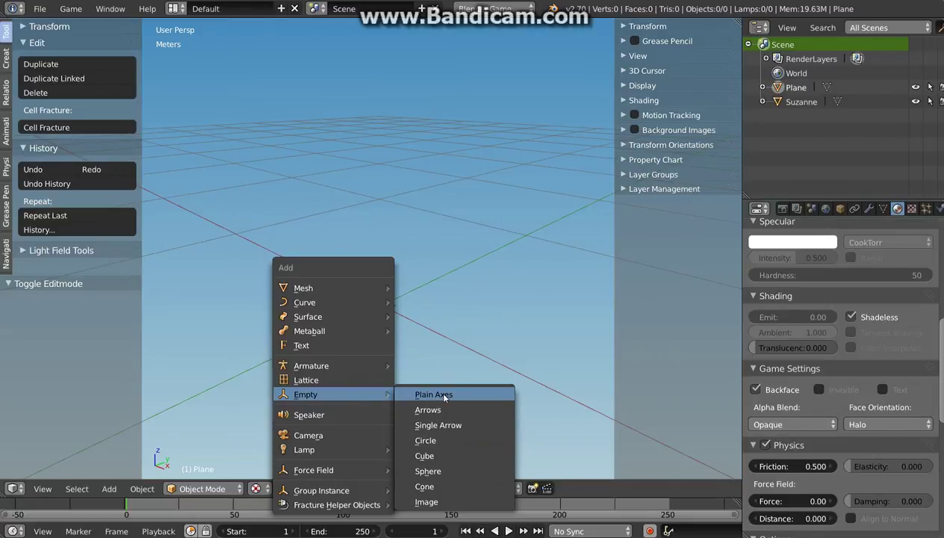
left_click(444, 397)
key("x")
left_click(402, 306)
Add an Arrows empty at the origin and enlarge the timeline area upward
key("shift+a")
mouse_move(358, 257)
left_click(423, 275)
middle_click_drag(439, 308, 373, 172)
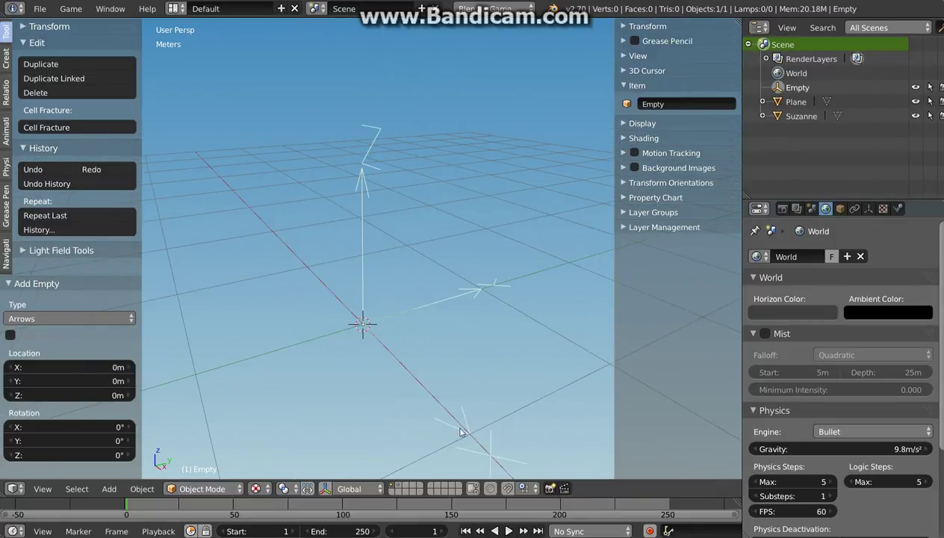
middle_click_drag(465, 399, 428, 340)
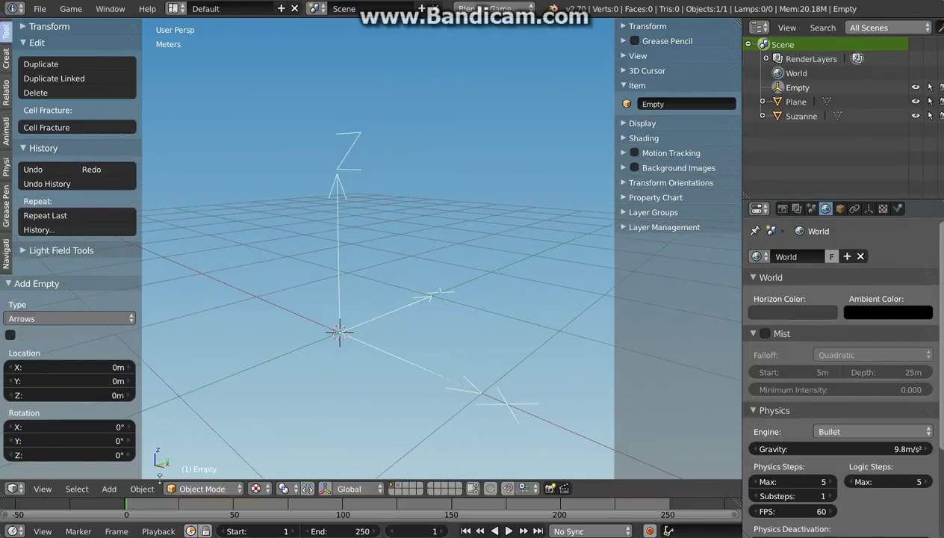
left_click_drag(179, 480, 198, 281)
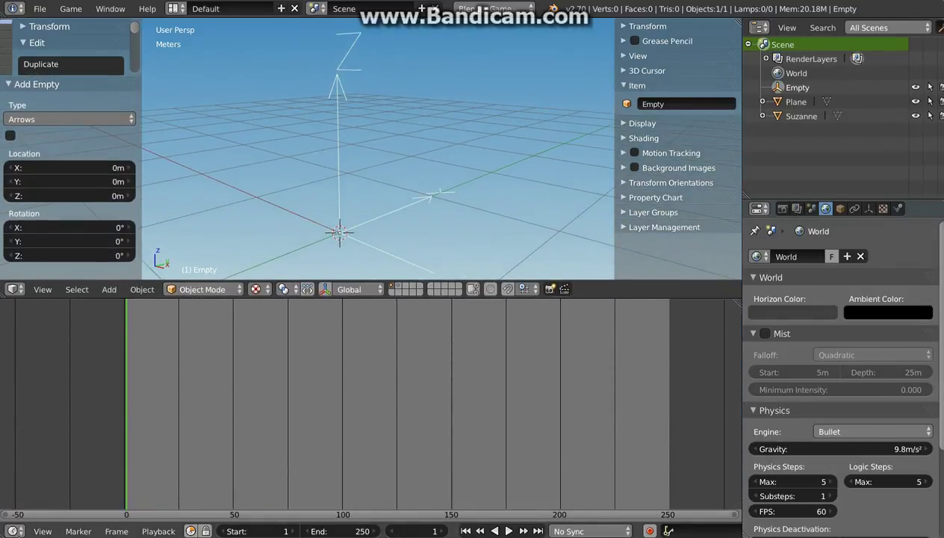
Turn the timeline into a Text Editor and open Particles.py from Downloads
left_click(17, 530)
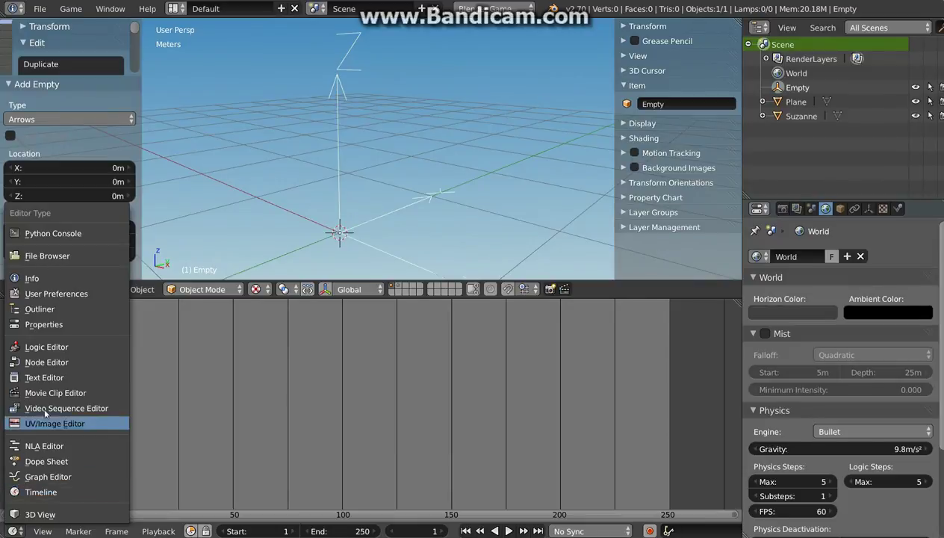
left_click(46, 378)
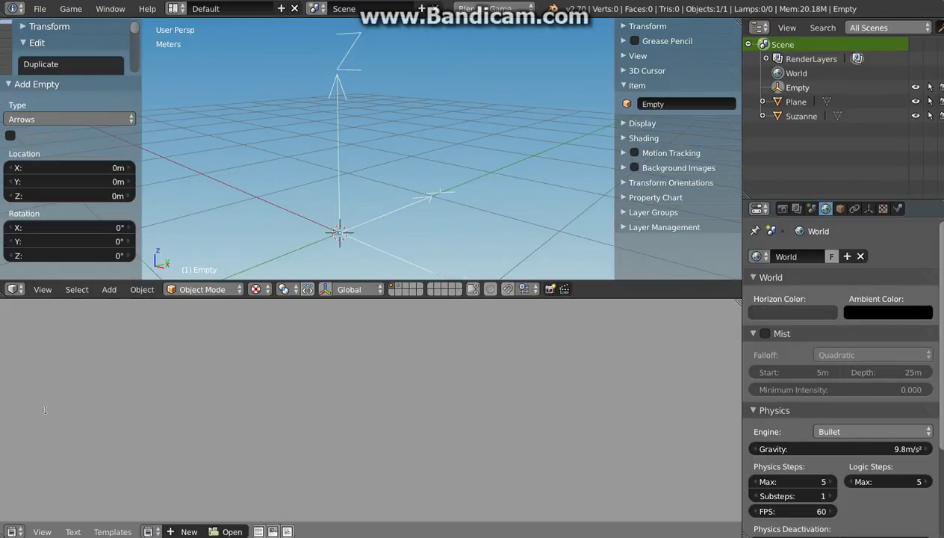
left_click(75, 532)
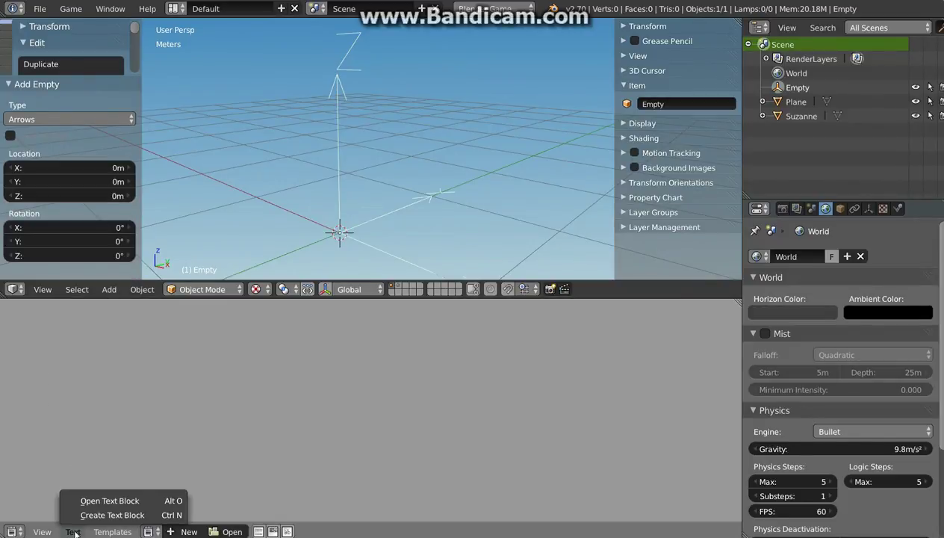
left_click(88, 495)
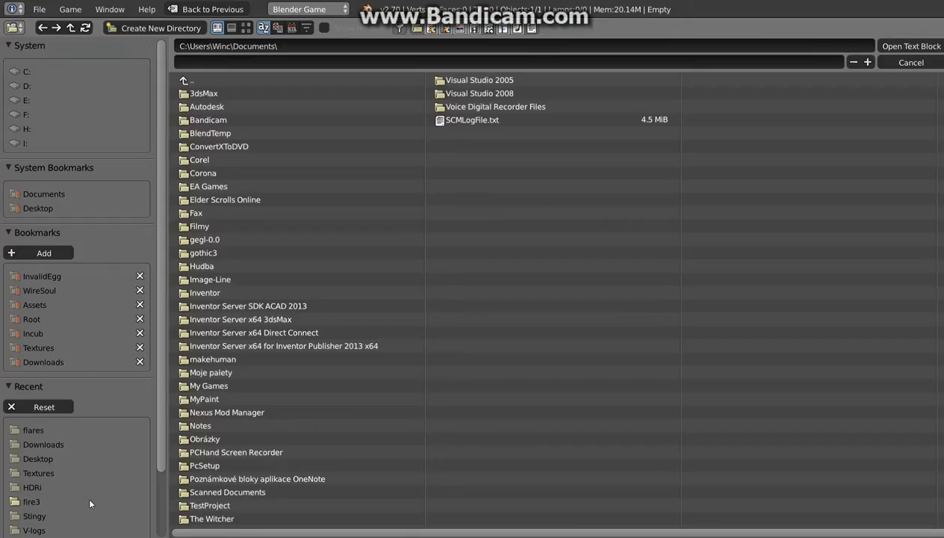
left_click(45, 362)
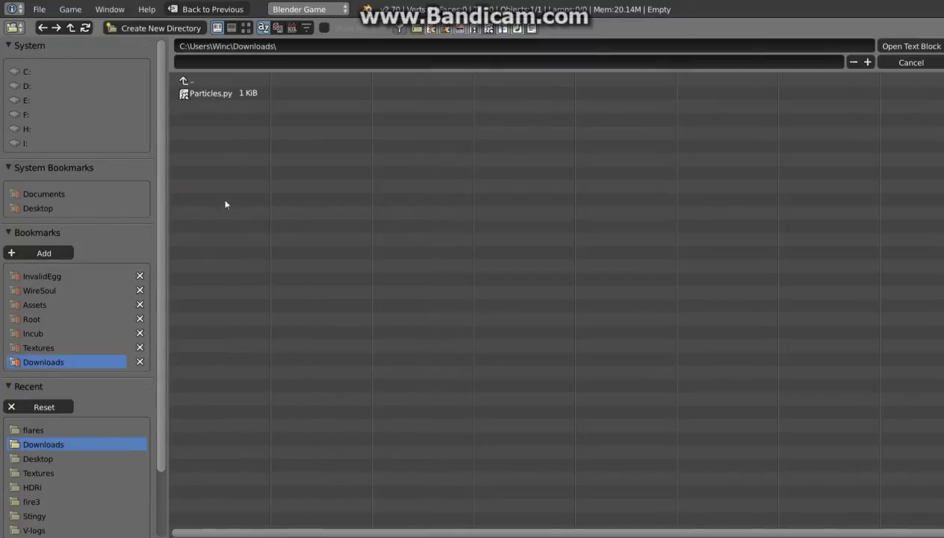
left_click(207, 95)
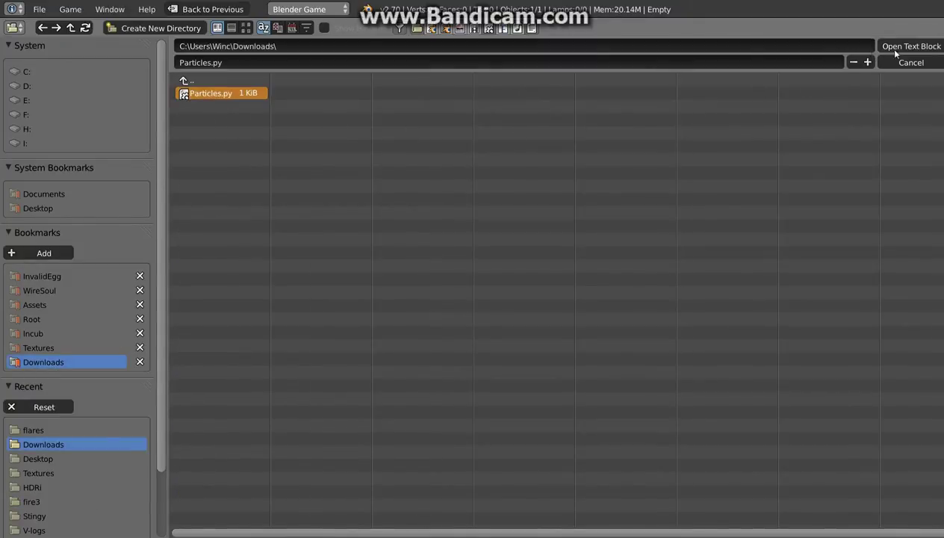
left_click(888, 45)
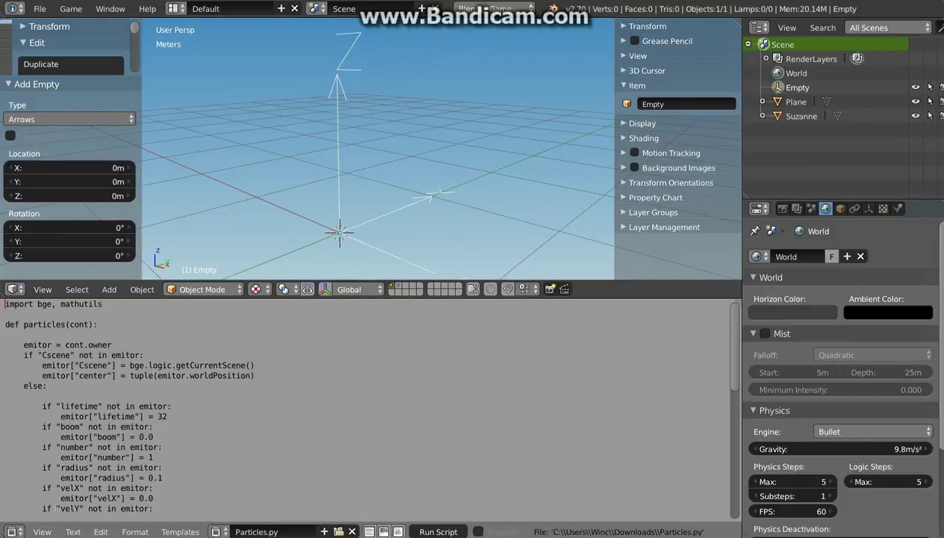
left_click(15, 530)
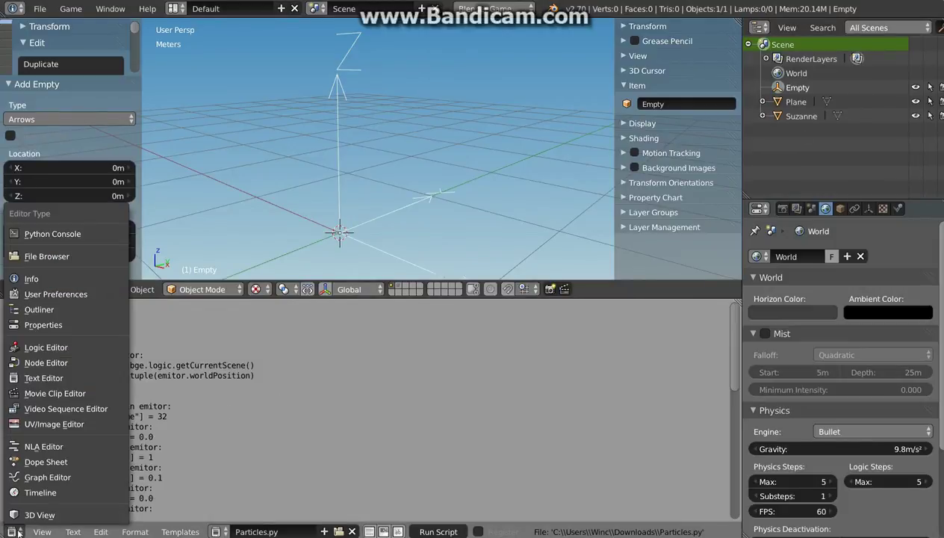
Switch the area to the Logic Editor and add an Always sensor with pulse mode on
left_click(41, 348)
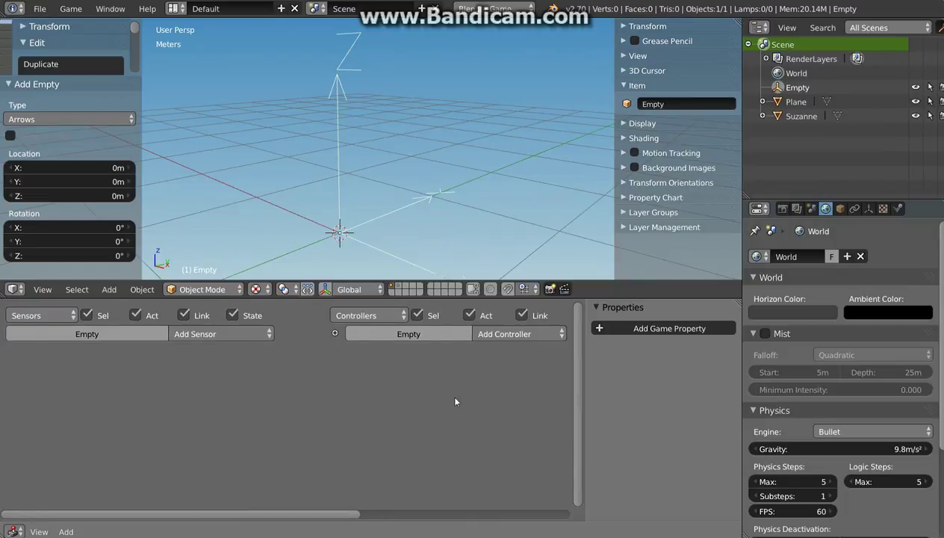
left_click(250, 334)
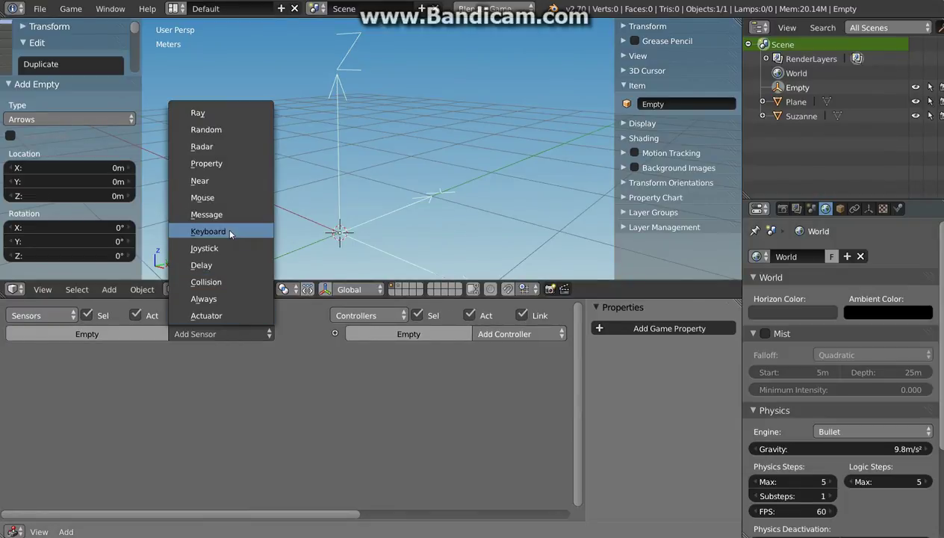
left_click(204, 299)
left_click(14, 387)
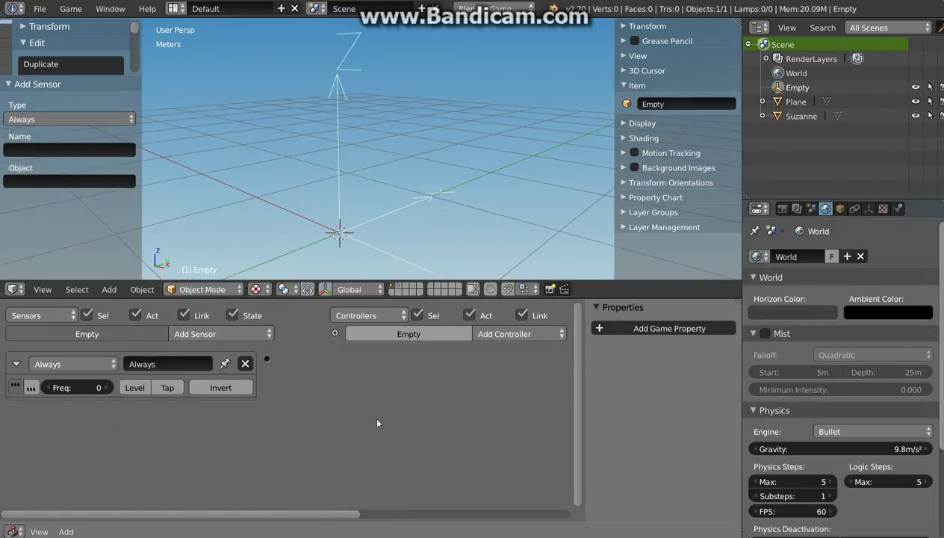
Link a Python controller to the Always sensor, running module Particles.particles
left_click(514, 333)
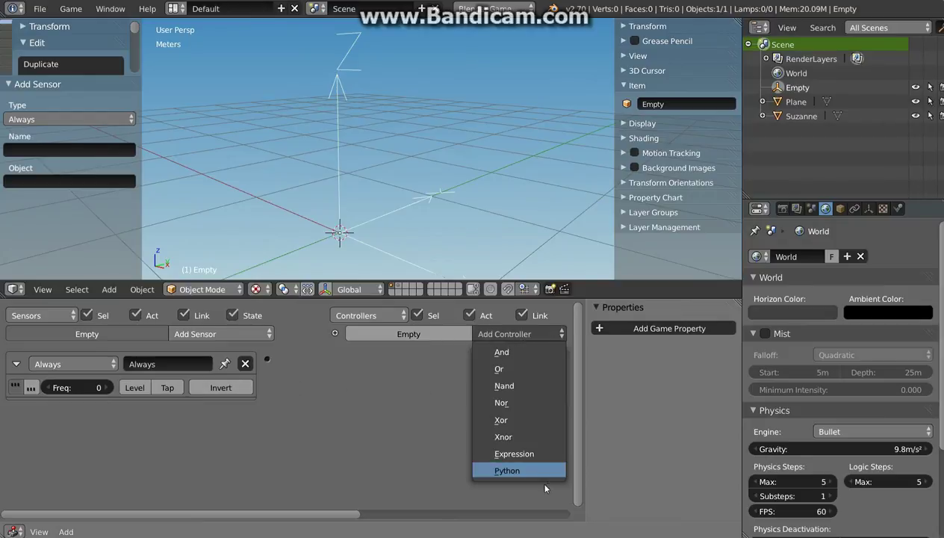
left_click(522, 472)
left_click_drag(267, 358, 335, 360)
left_click(369, 389)
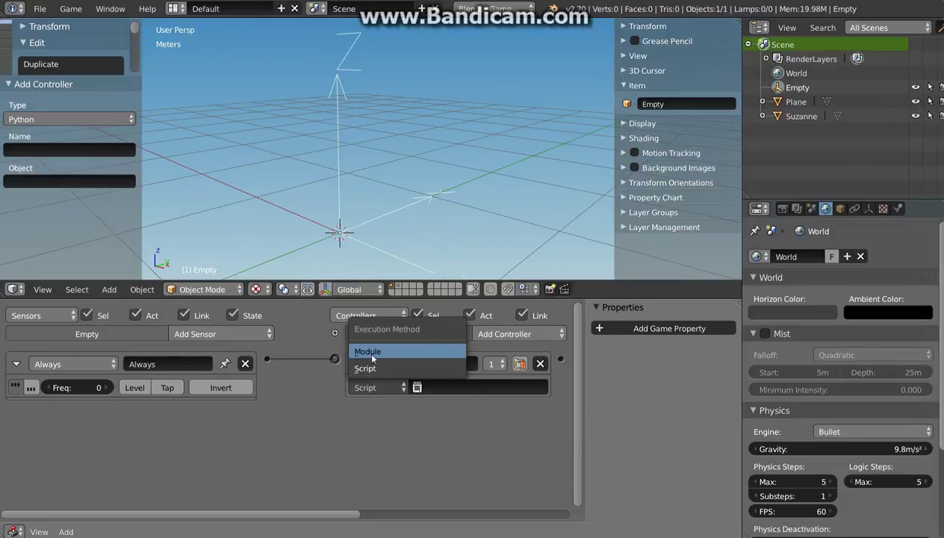
left_click(368, 351)
left_click(429, 386)
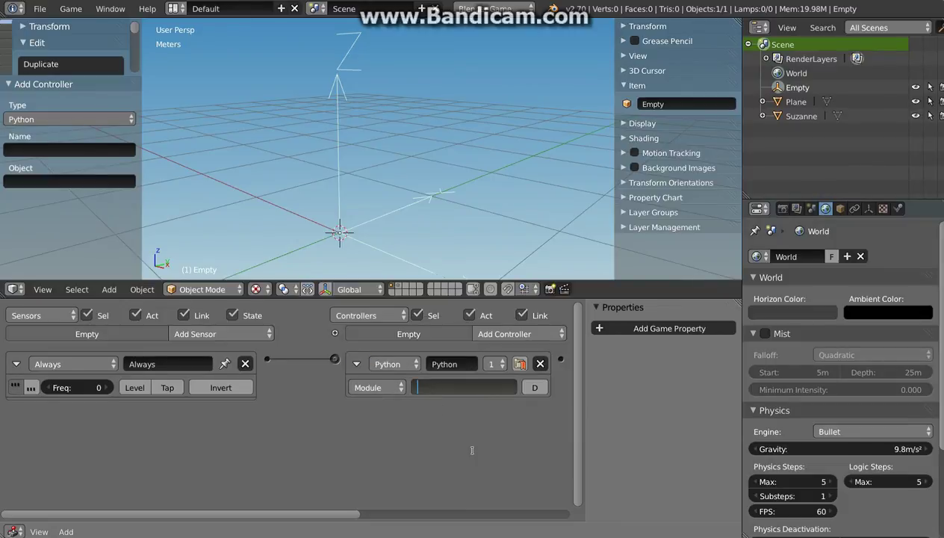
type("Particles.particles")
key("Return")
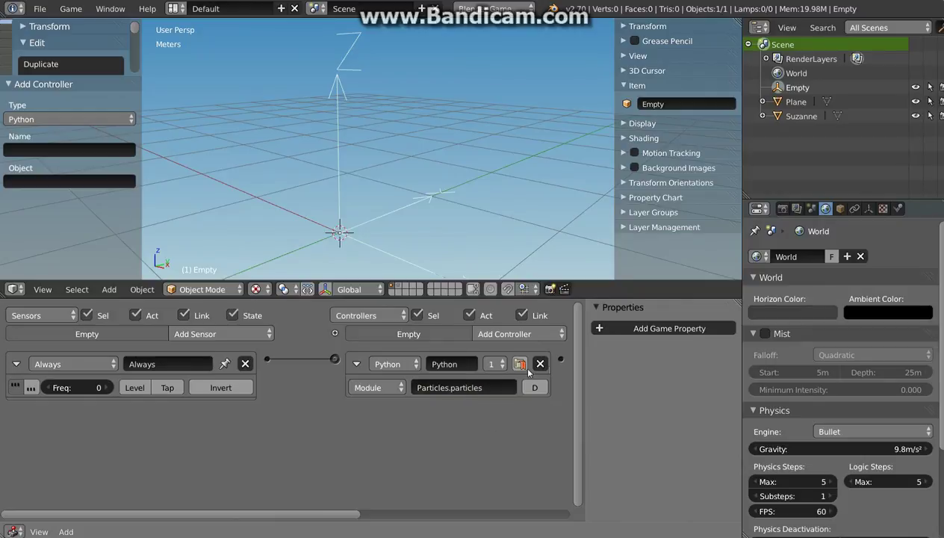
Widen the properties region and add a game property named particle to the Empty
left_click_drag(582, 372, 334, 388)
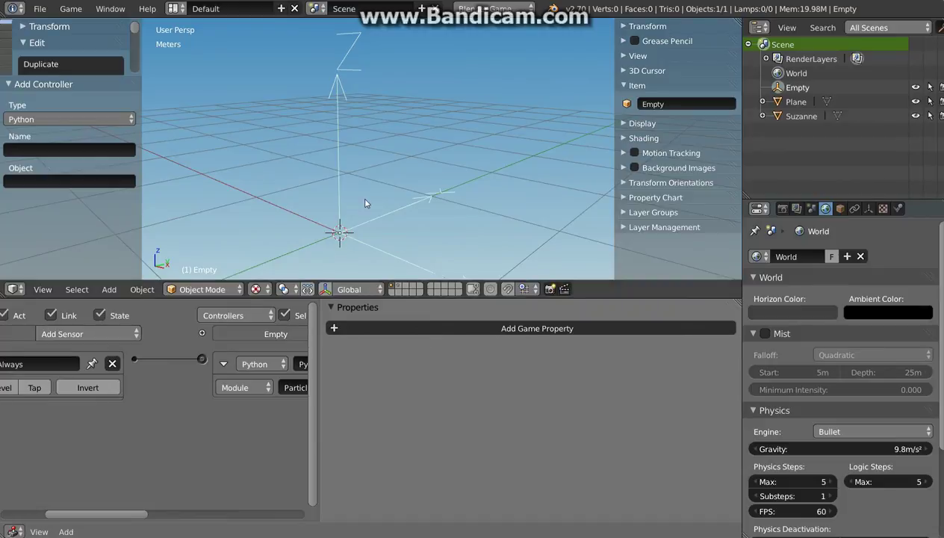
mouse_move(366, 207)
middle_mouse_down()
mouse_move(346, 202)
mouse_move(357, 223)
middle_mouse_up()
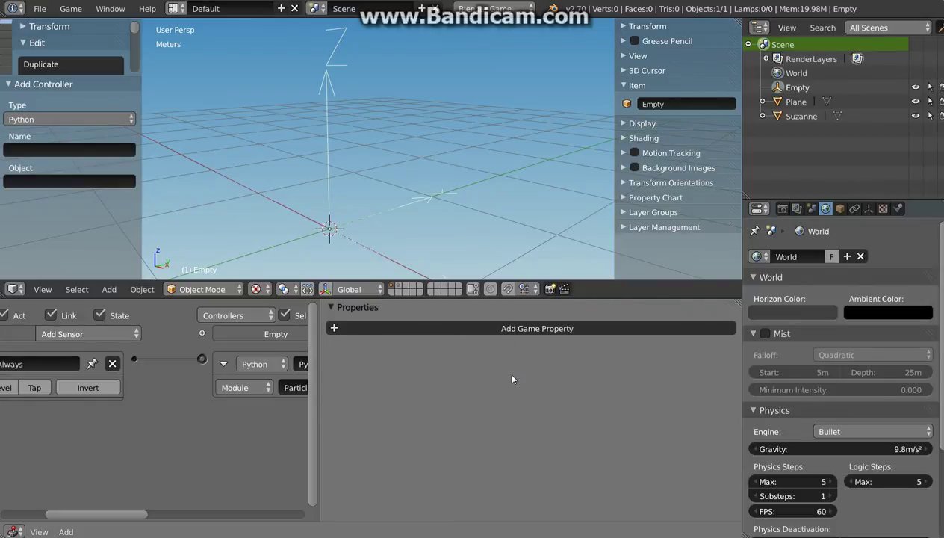
left_click(523, 330)
left_click(383, 356)
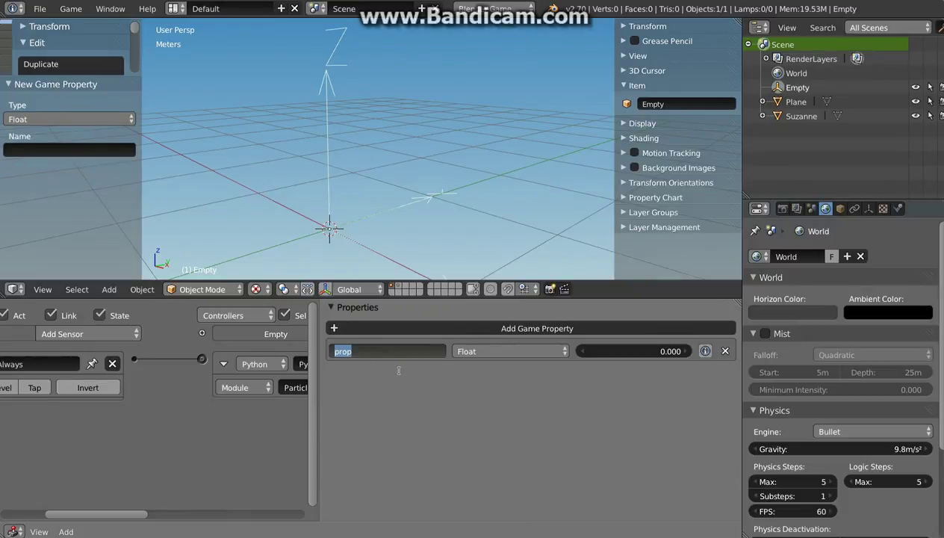
type("particle")
key("Return")
Make the particle property a String with value Plane
left_click(467, 350)
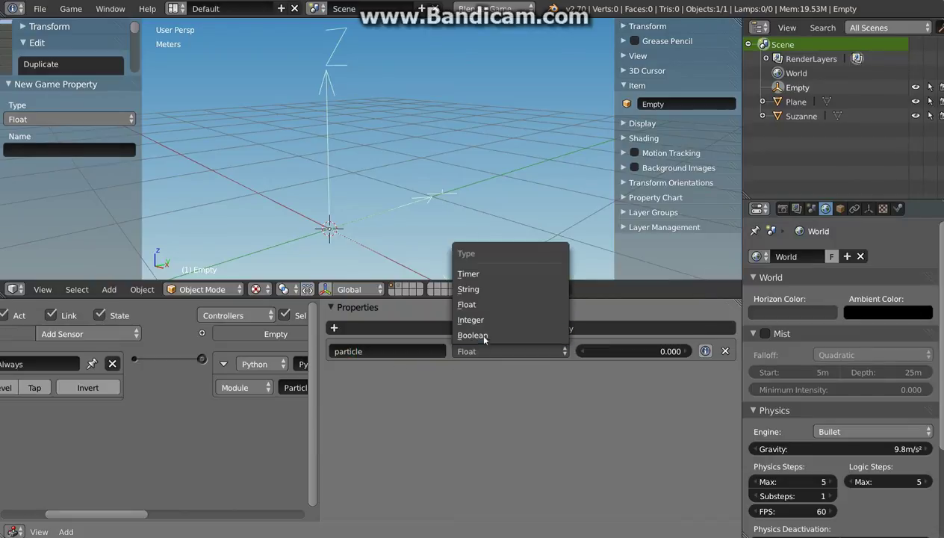
left_click(483, 290)
left_click(602, 343)
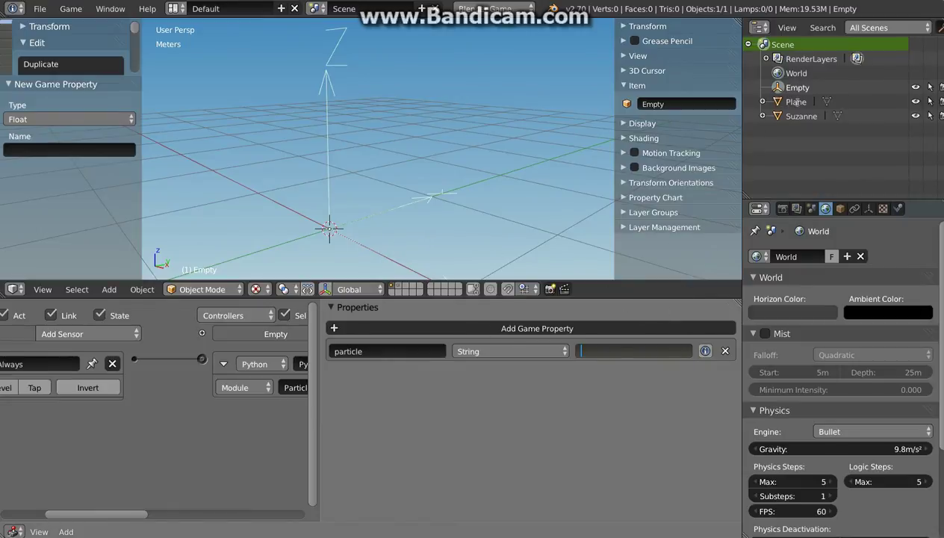
type("Plane")
key("Return")
middle_click_drag(294, 178, 455, 217)
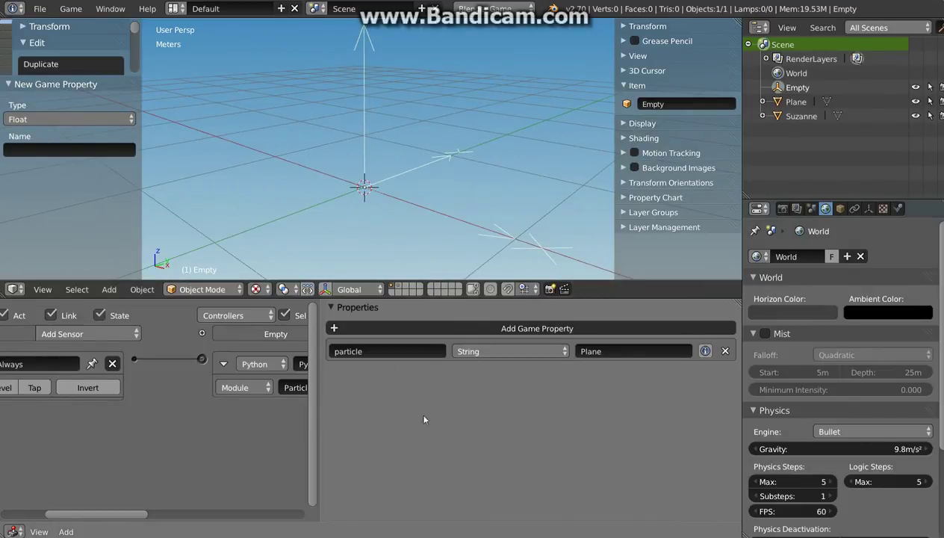
middle_click_drag(372, 211, 372, 188)
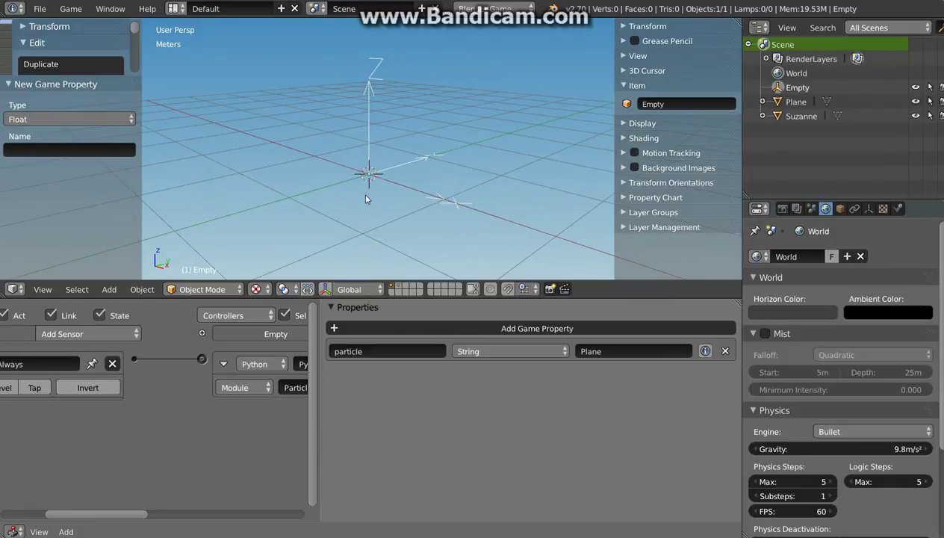
Test-run the game, then set the Plane's physics type to Dynamic with Ghost enabled
key("p")
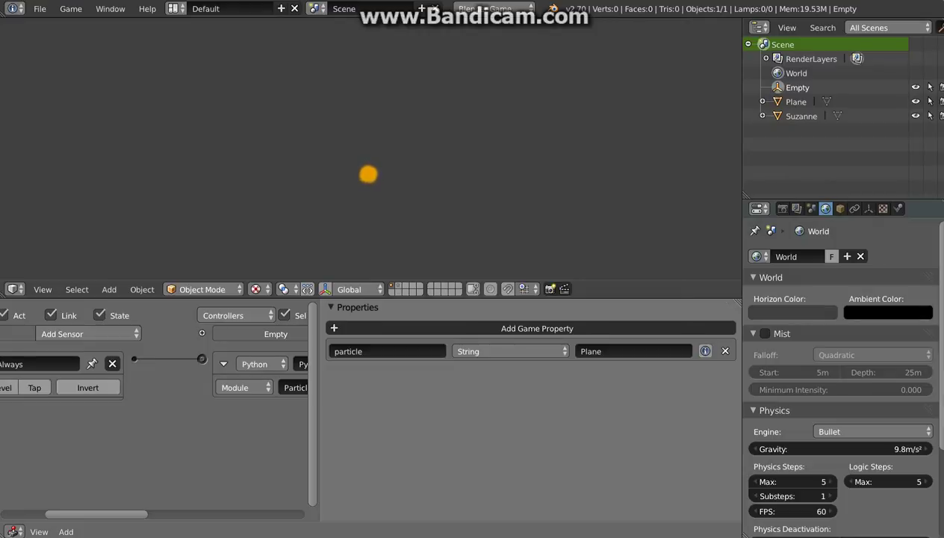
key("Escape")
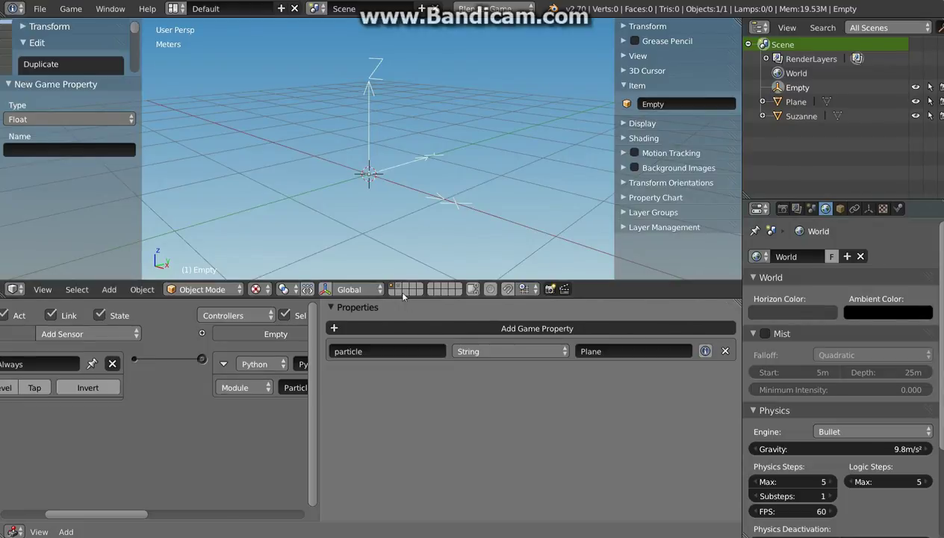
right_click(326, 163)
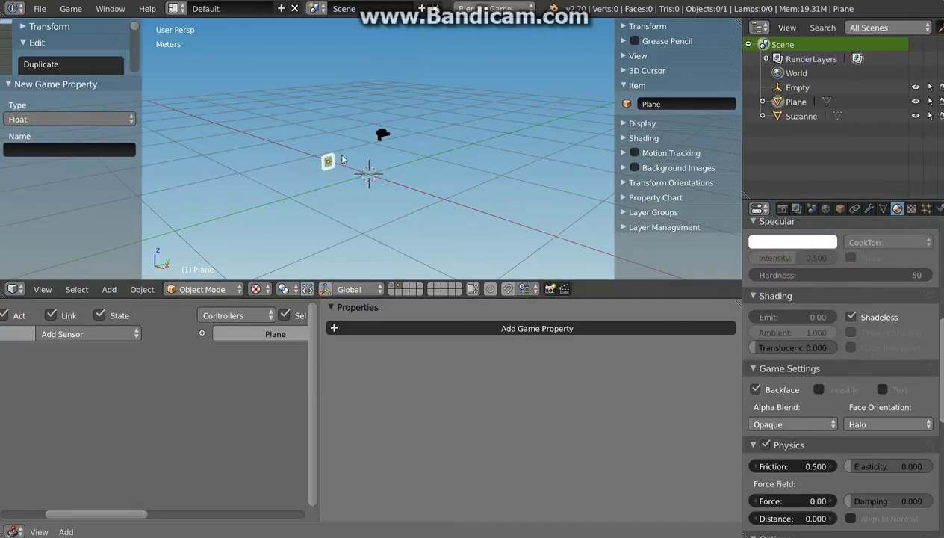
left_click(939, 209)
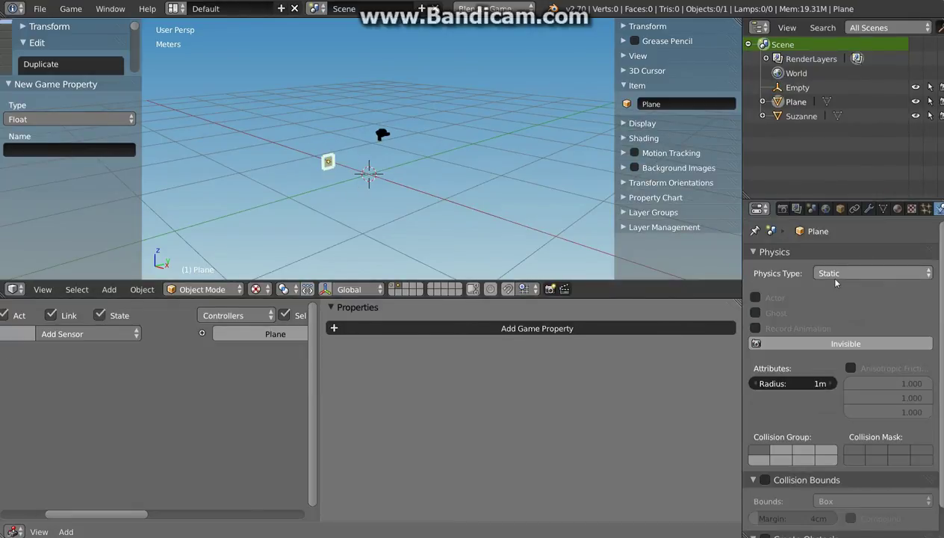
left_click(833, 269)
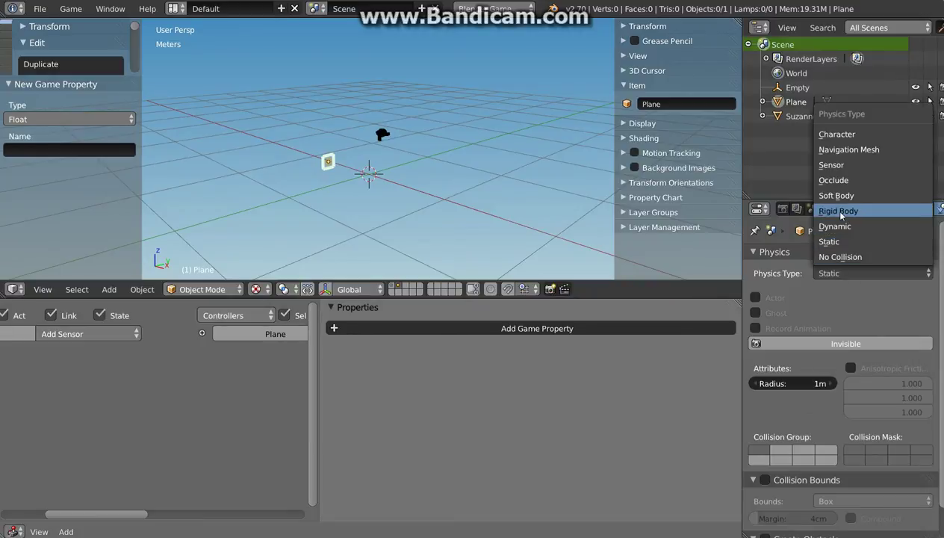
left_click(833, 226)
left_click(755, 312)
Show only the Empty's layer, select the Empty and run the game to watch orange particles
left_click(390, 285)
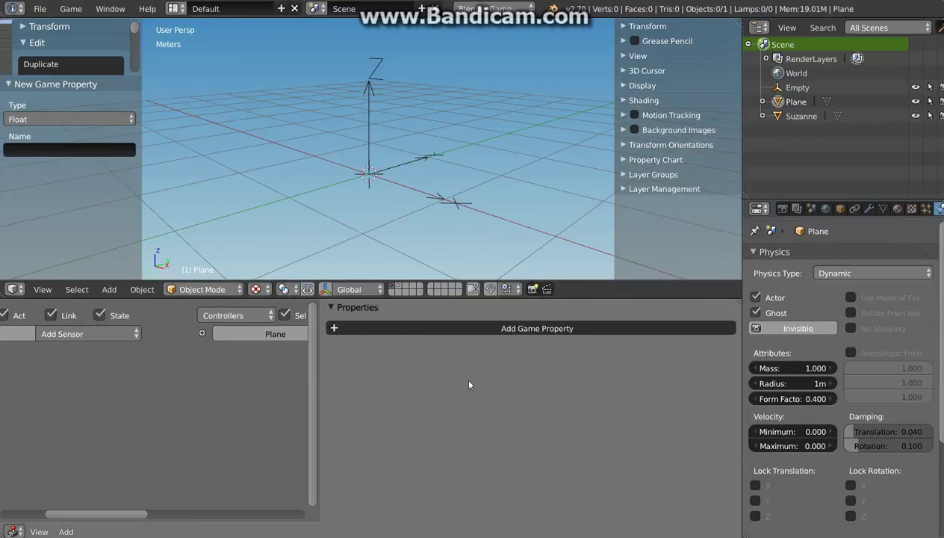
right_click(394, 178)
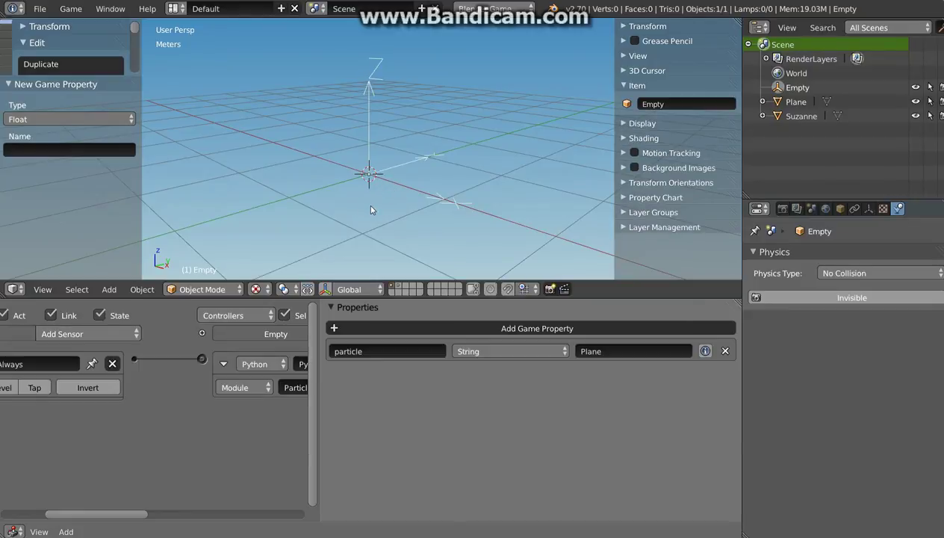
key("p")
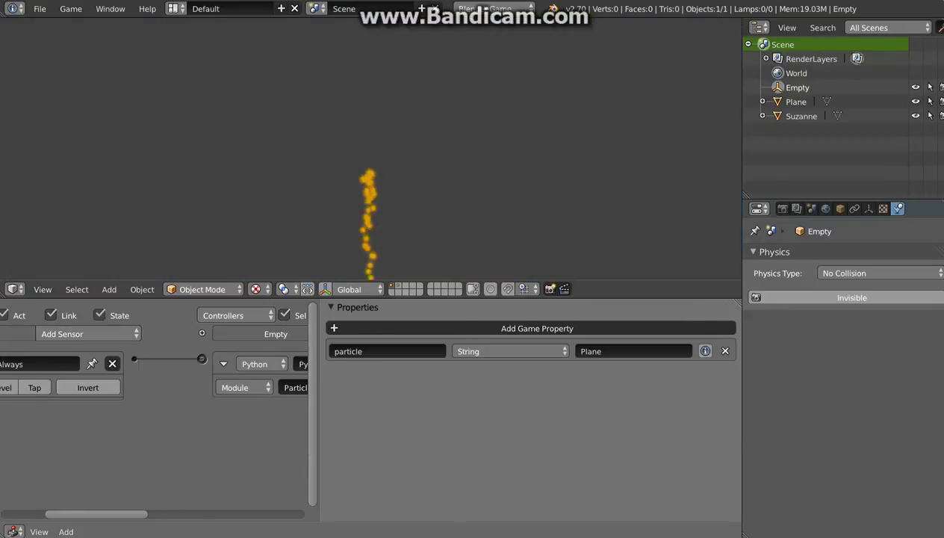
key("Escape")
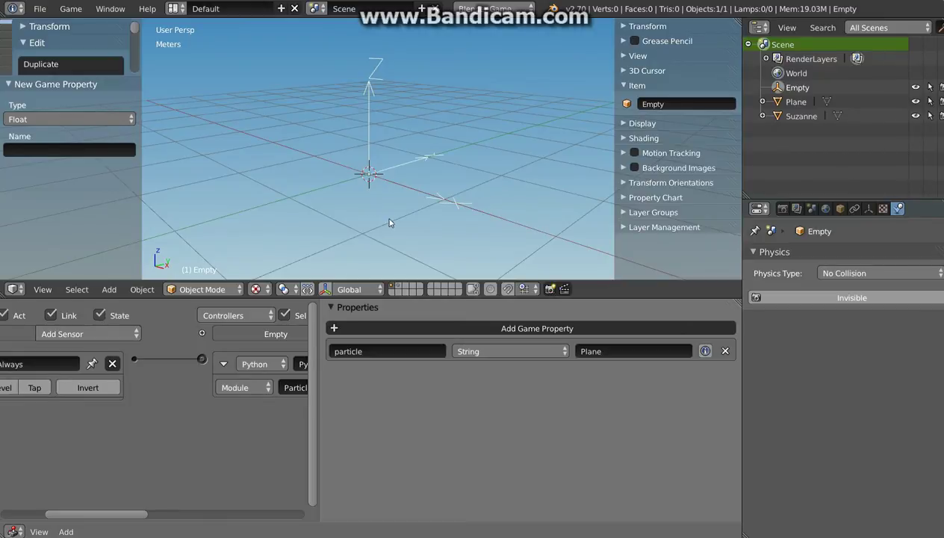
middle_click_drag(390, 220, 386, 177)
key("p")
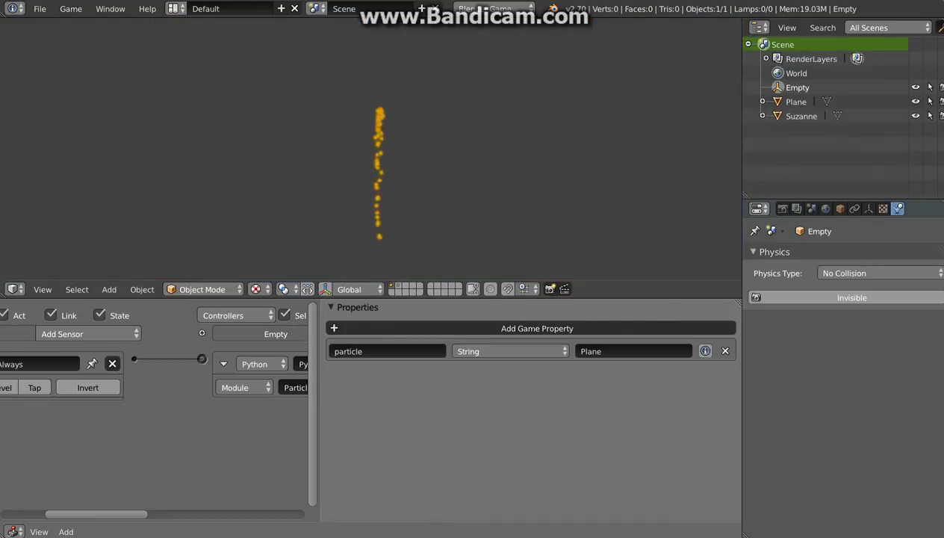
key("Escape")
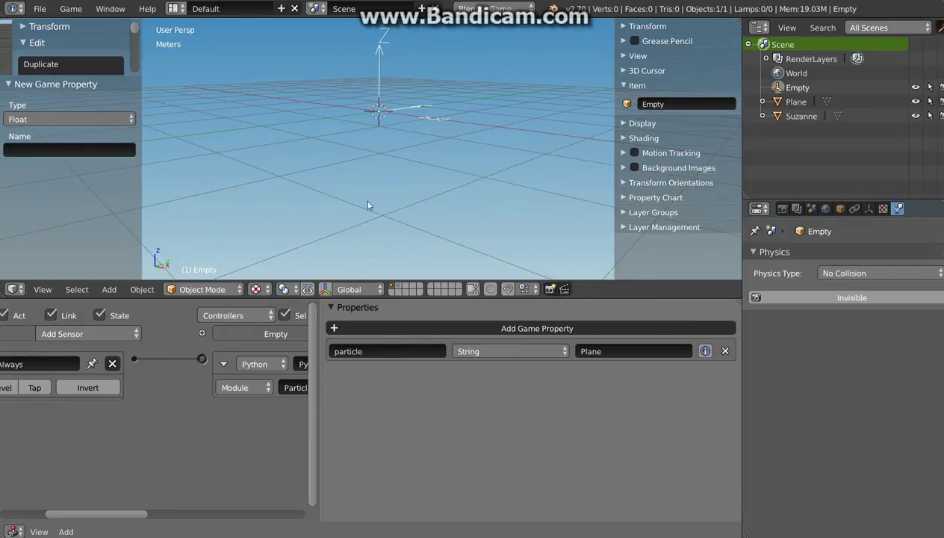
Add a second game property named lifetime, keeping its Float type
left_click(520, 329)
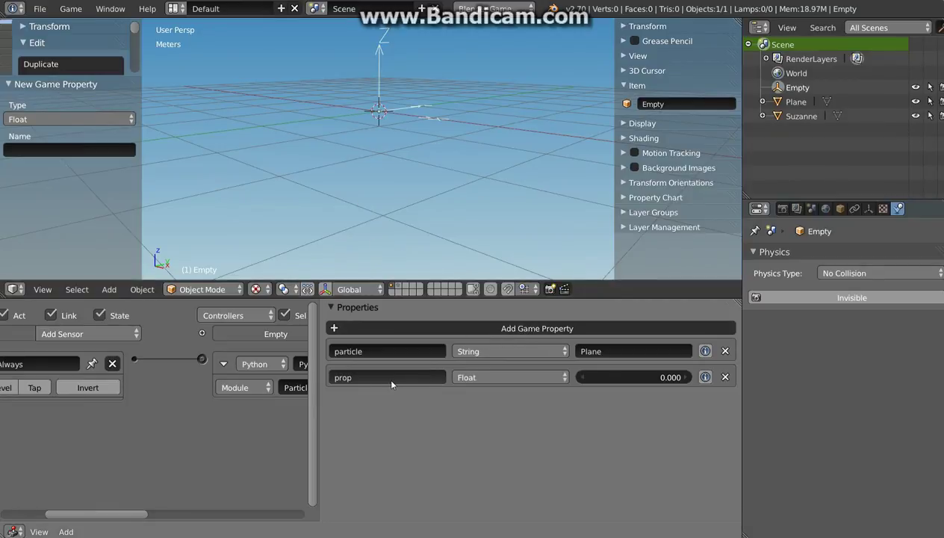
left_click(357, 381)
type("life")
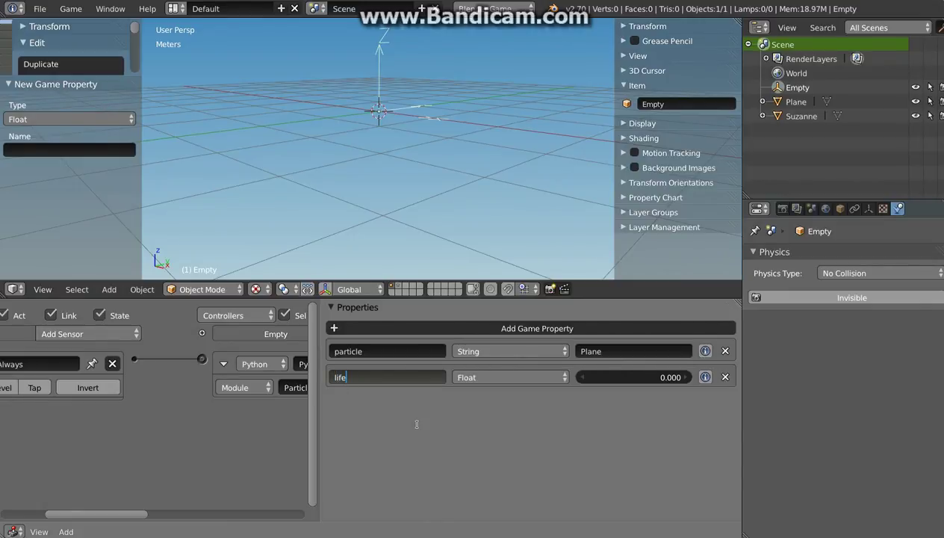
type("time")
key("Return")
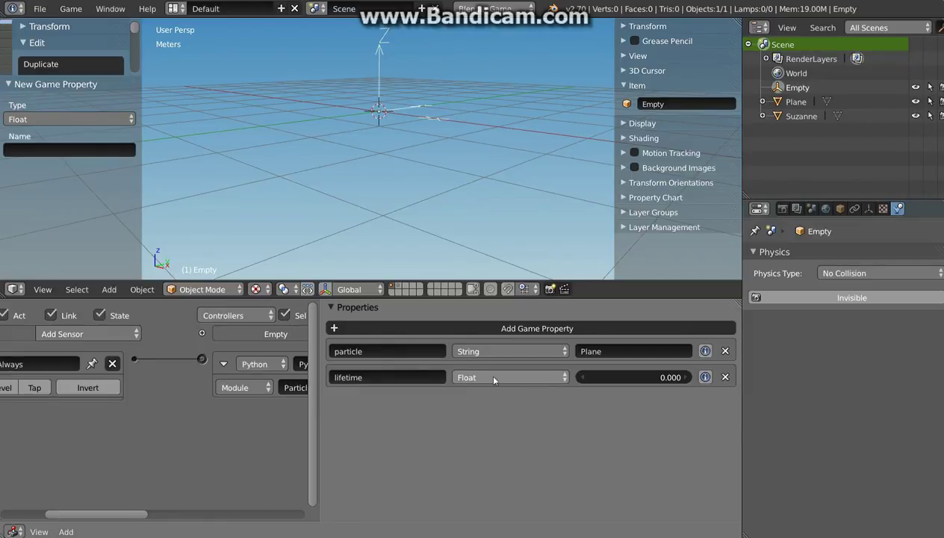
Make lifetime an Integer, set it to 9 and test-run the game
left_click(546, 378)
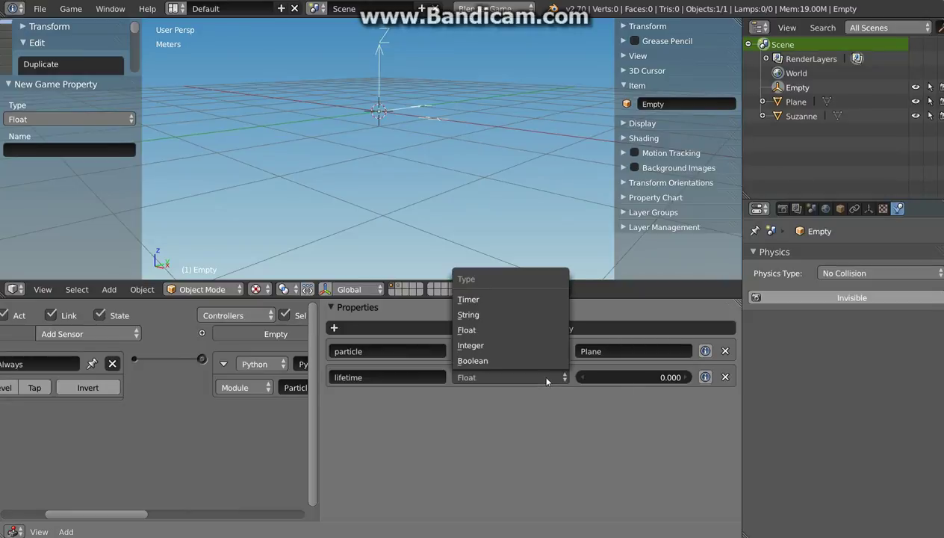
left_click(508, 343)
left_click_drag(664, 379, 682, 380)
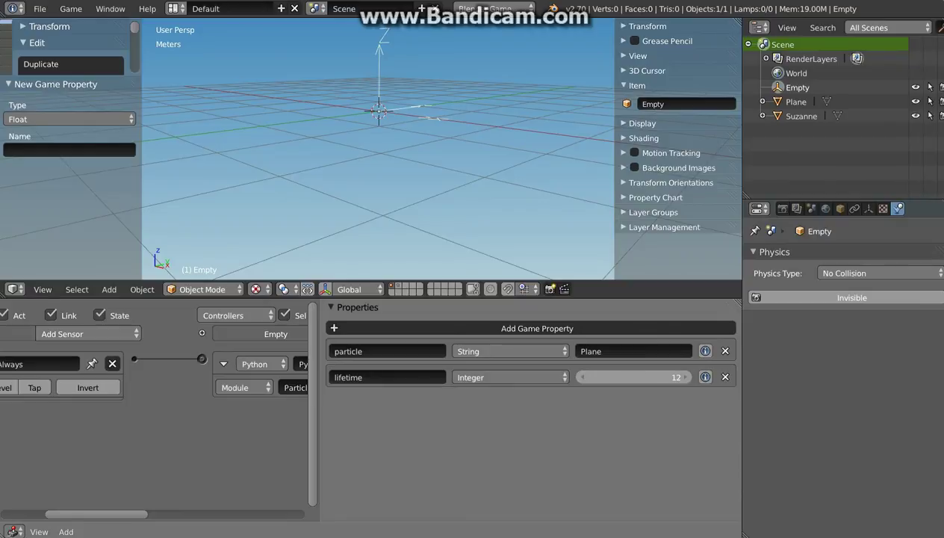
mouse_move(677, 379)
left_mouse_down()
mouse_move(642, 390)
mouse_move(677, 381)
left_mouse_up()
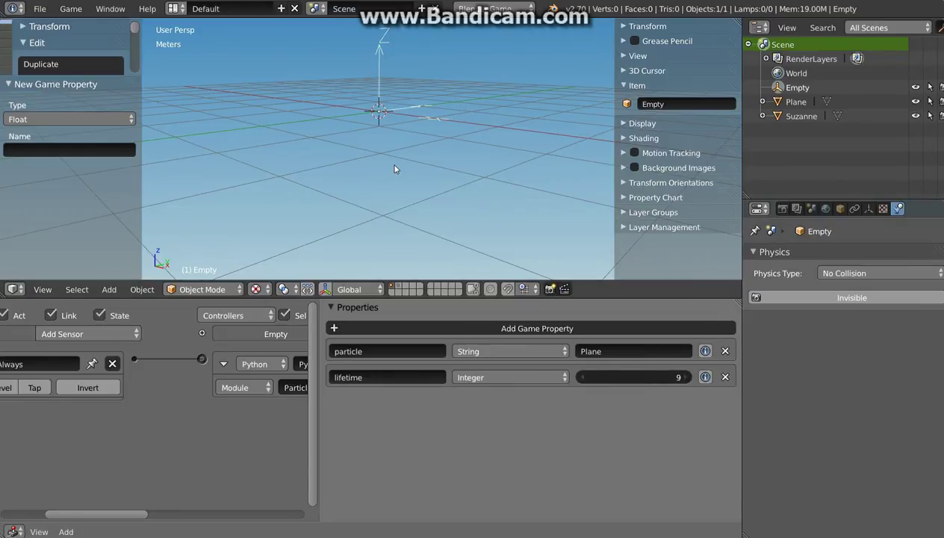
key("p")
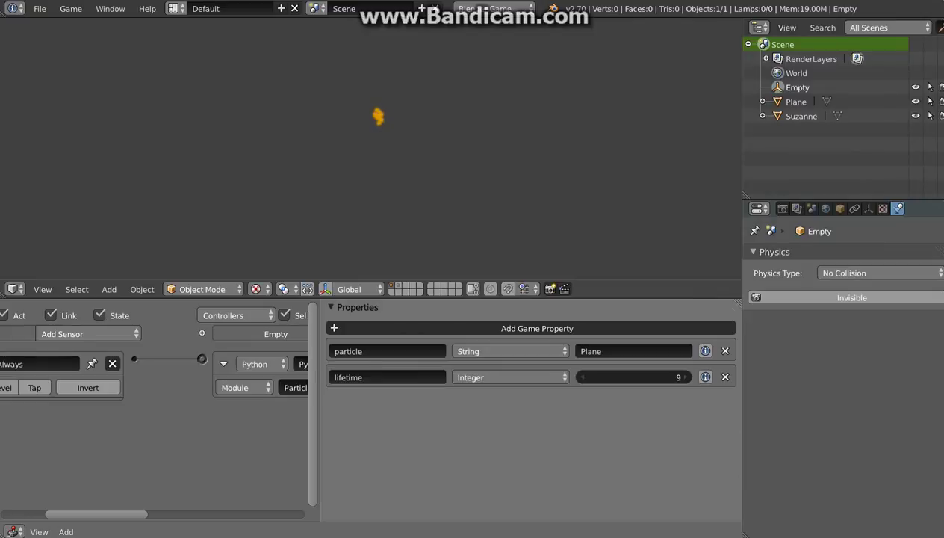
key("Escape")
Test a lifetime of 137, then reset lifetime to 0 and preview the particles again
left_click_drag(647, 378, 677, 378)
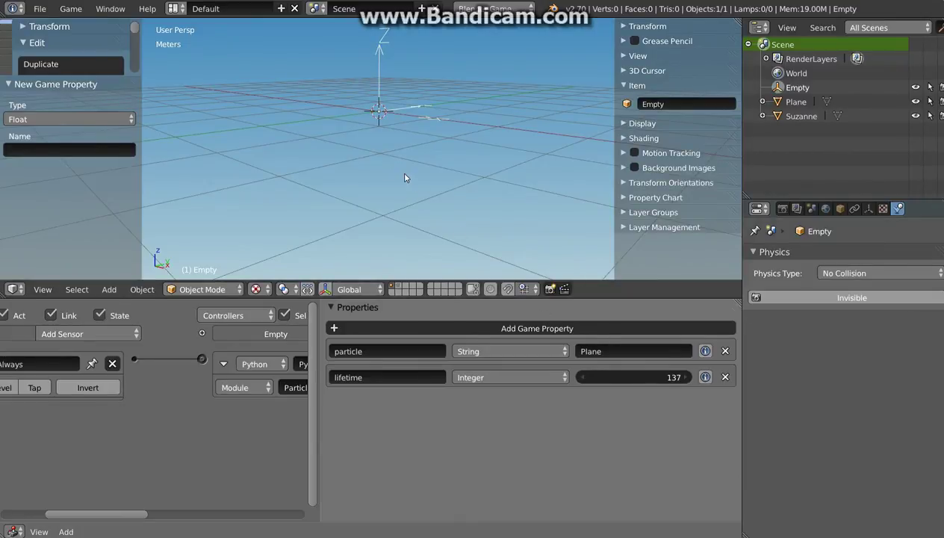
key("p")
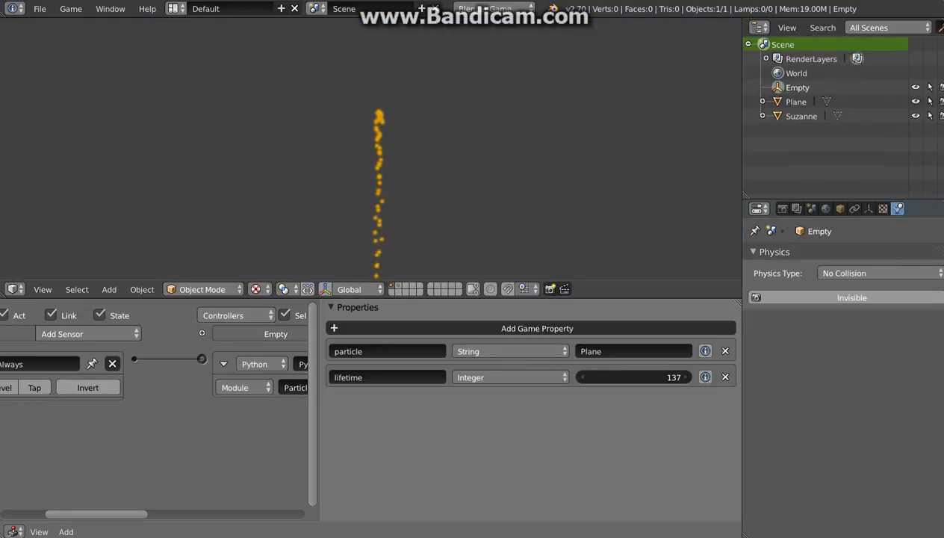
key("Escape")
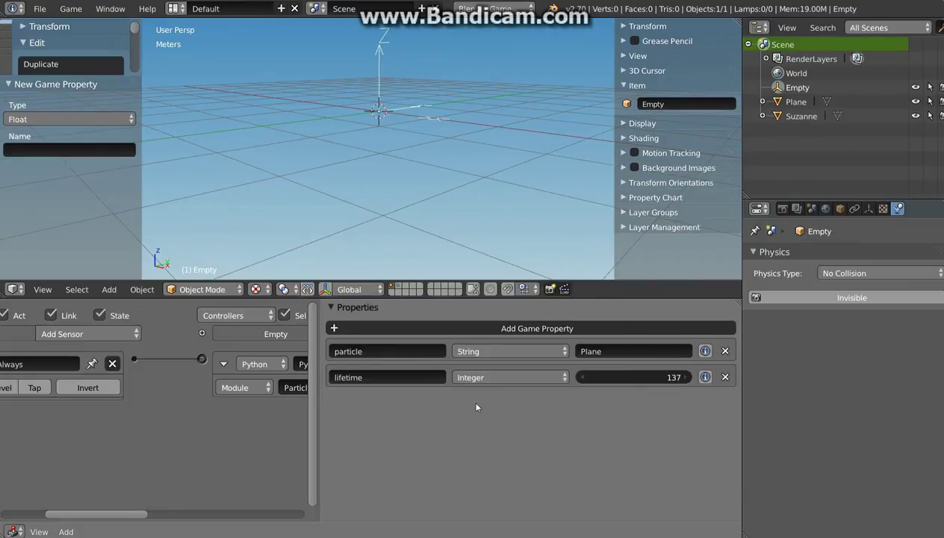
left_click_drag(639, 377, 622, 377)
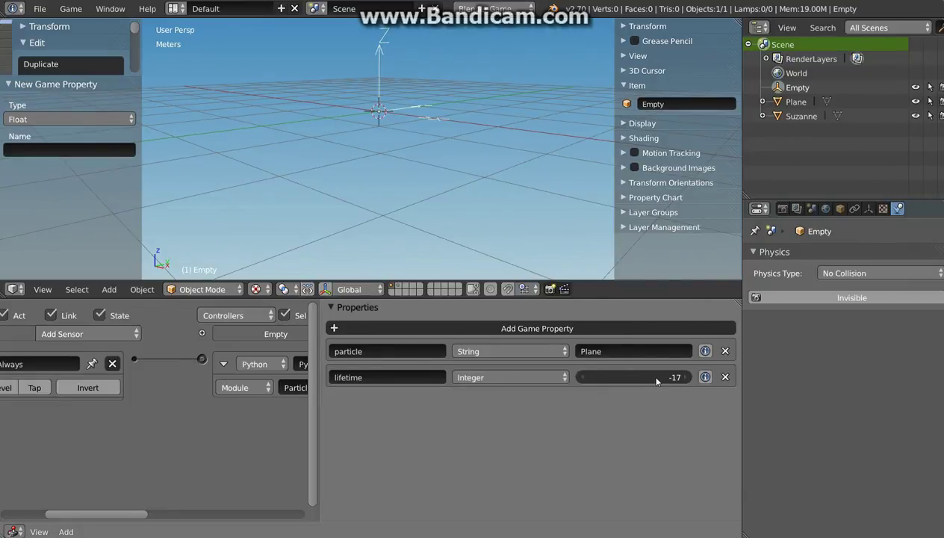
key("BackSpace")
key("p")
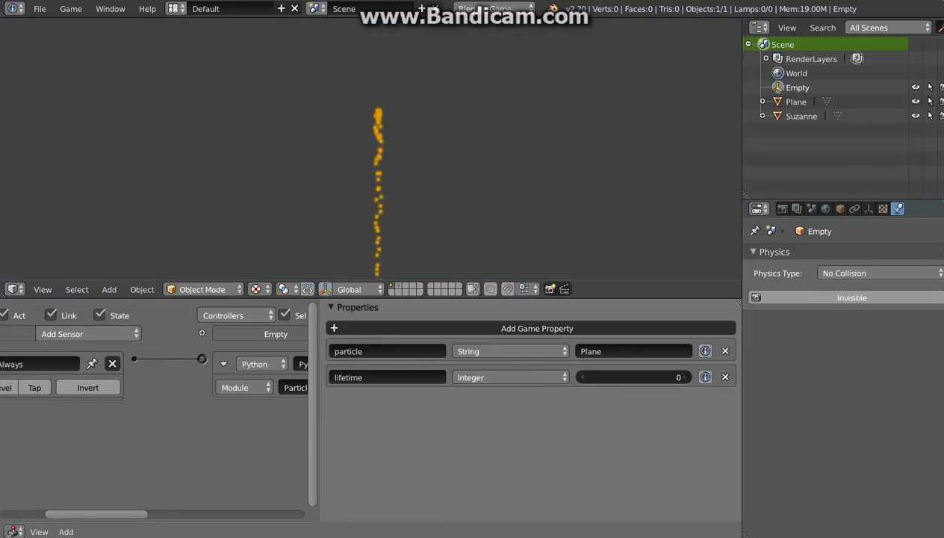
key("Escape")
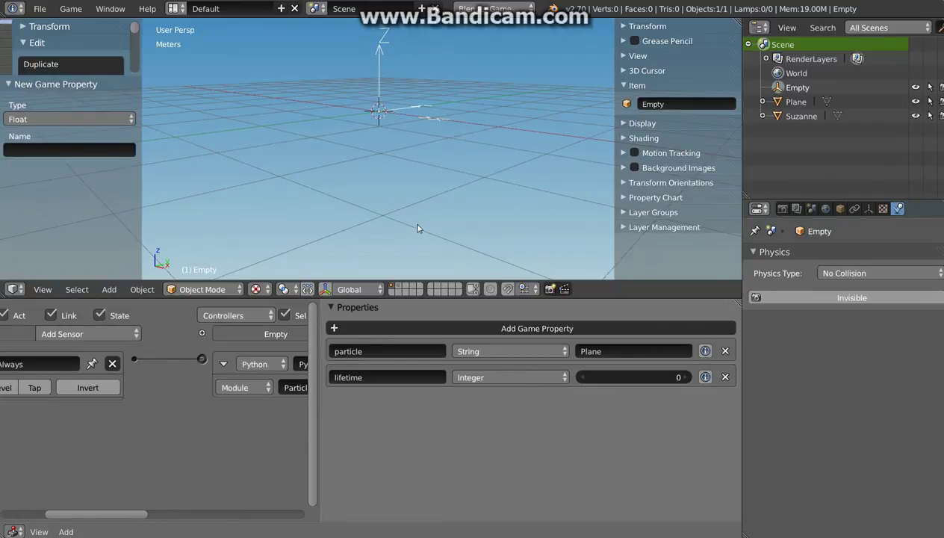
middle_click_drag(416, 225, 401, 185)
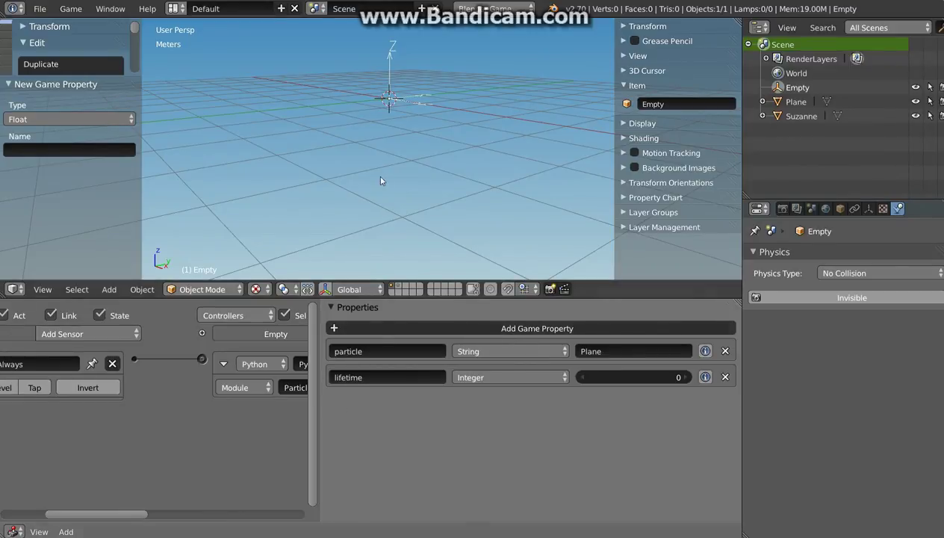
middle_click_drag(384, 102, 394, 136)
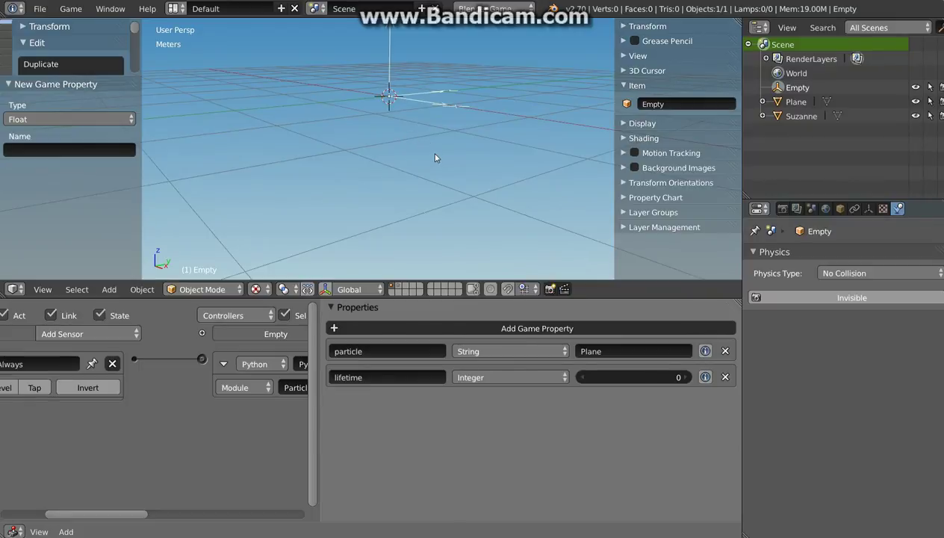
Add a third Float game property named radius and test-run the game
left_click(514, 334)
left_click(374, 398)
type("radius")
key("Return")
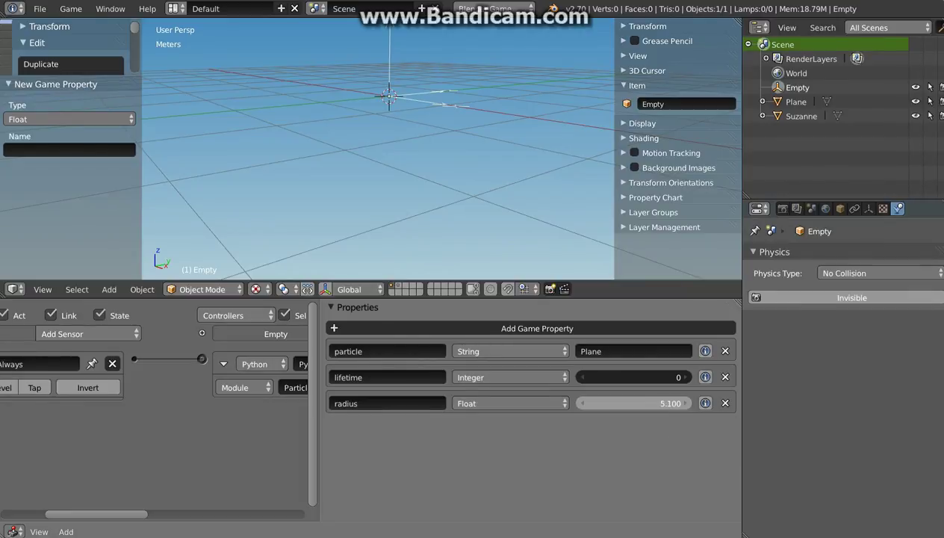
middle_click_drag(426, 167, 406, 161)
key("p")
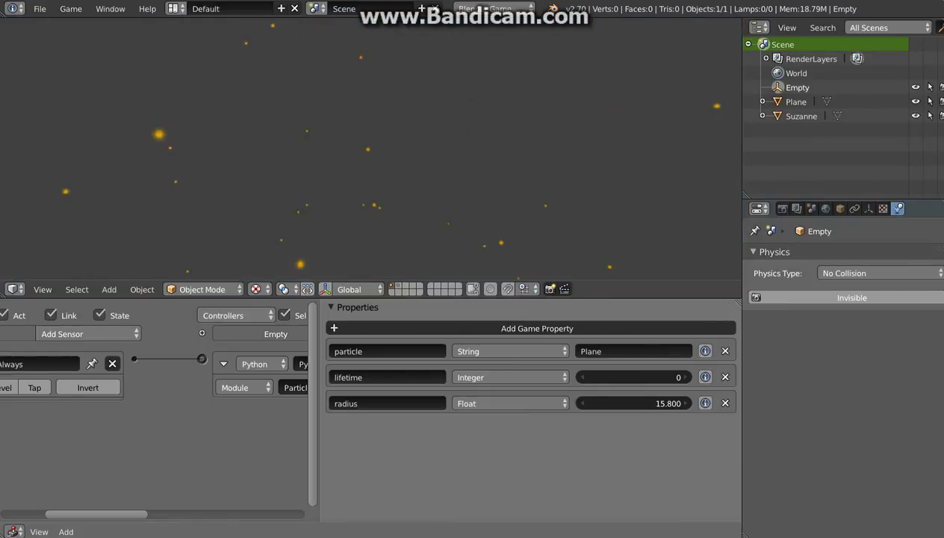
key("Escape")
Test radius at 0.100, then raise it to 0.900 and run again
left_click_drag(635, 403, 590, 404)
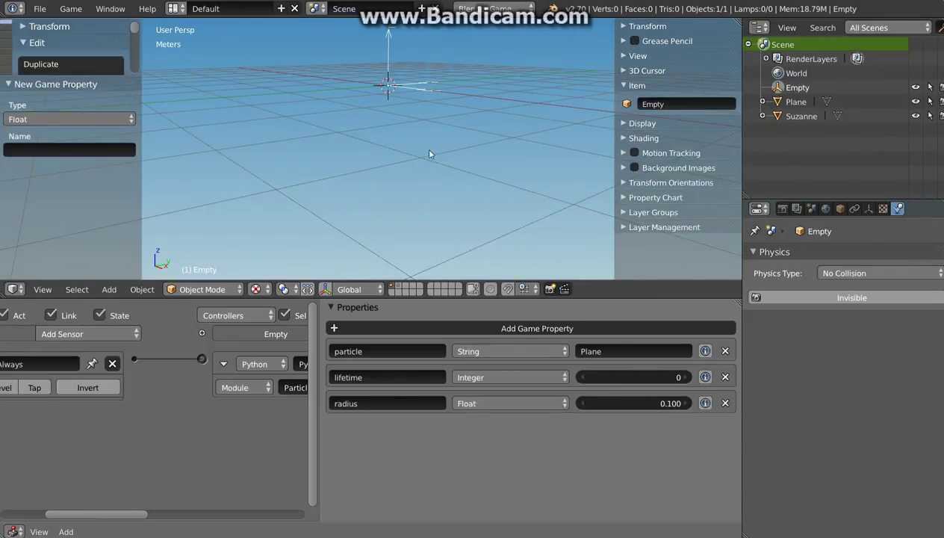
key("p")
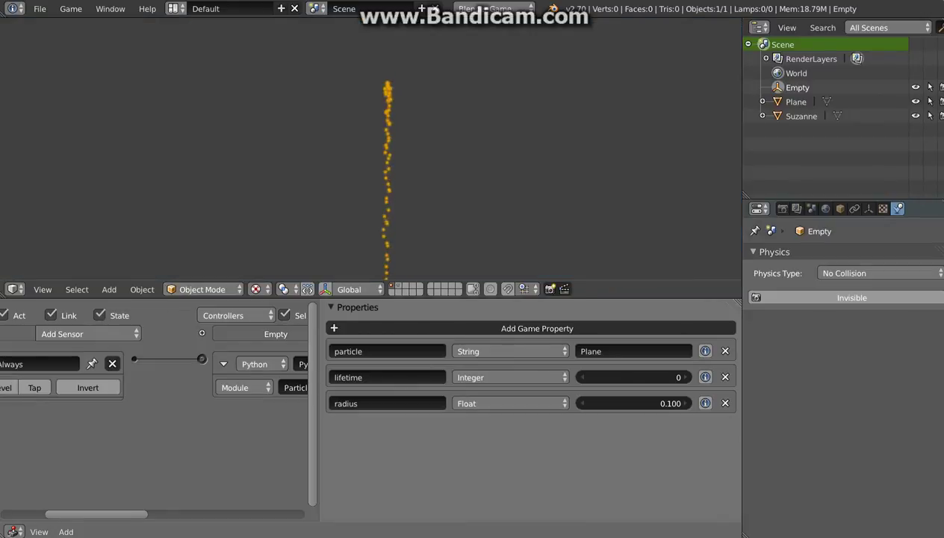
key("Escape")
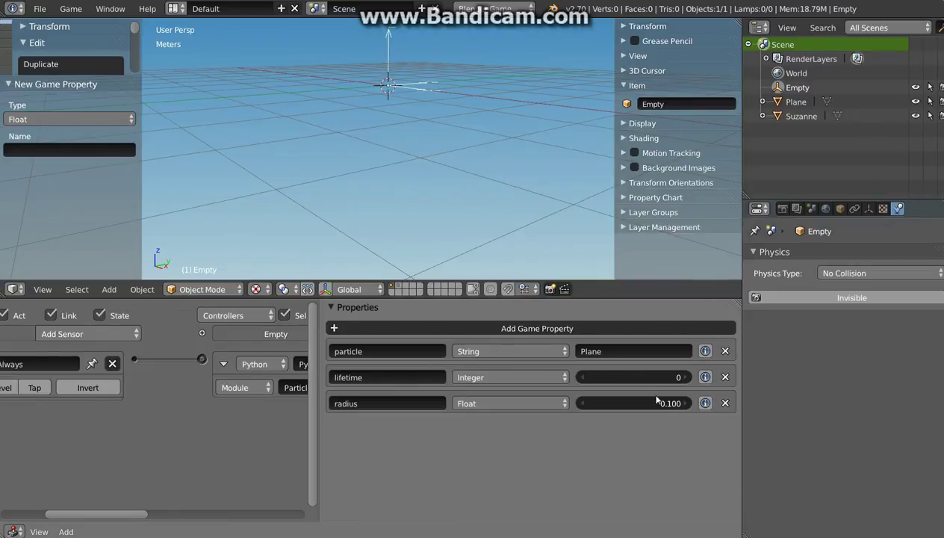
left_click_drag(664, 404, 710, 404)
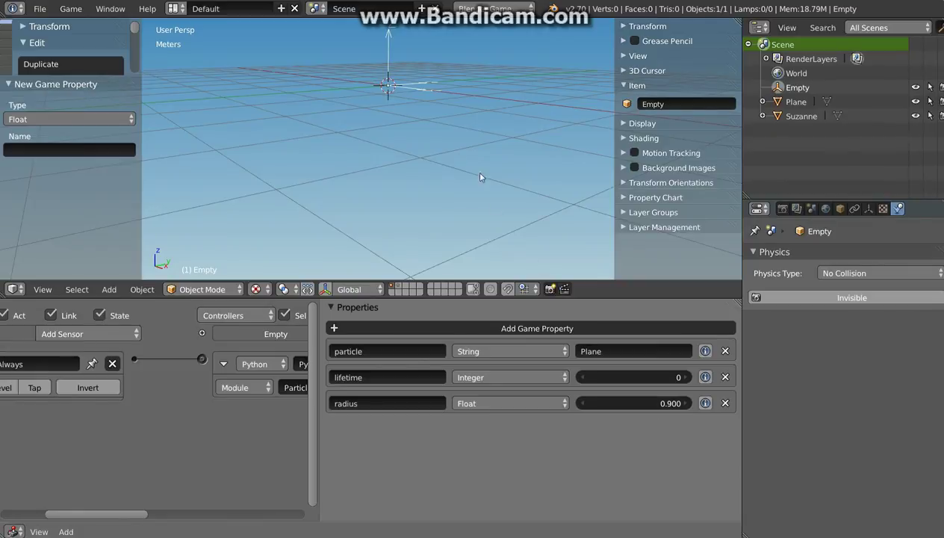
key("p")
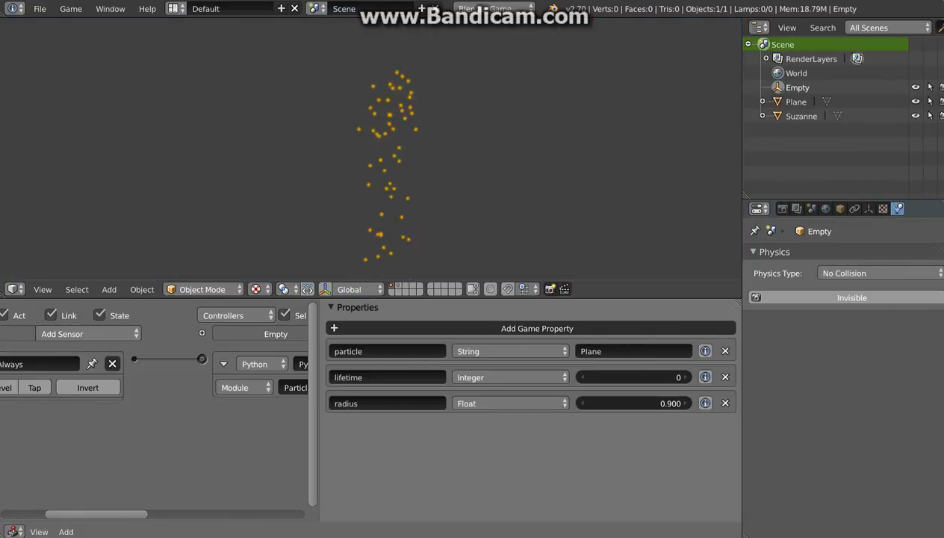
key("Escape")
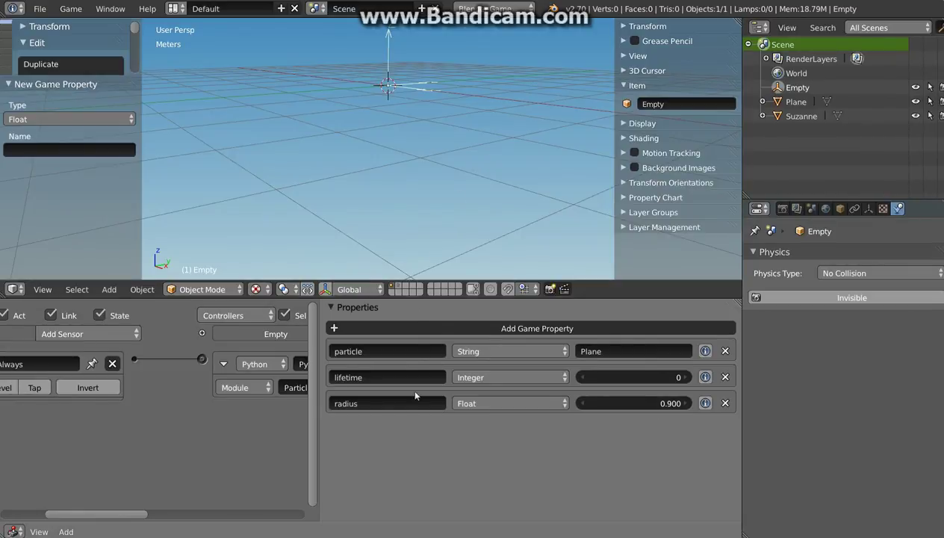
Add a Float property named boom, set it to 4.600 and run the game
left_click(505, 328)
double_click(371, 429)
type("boom")
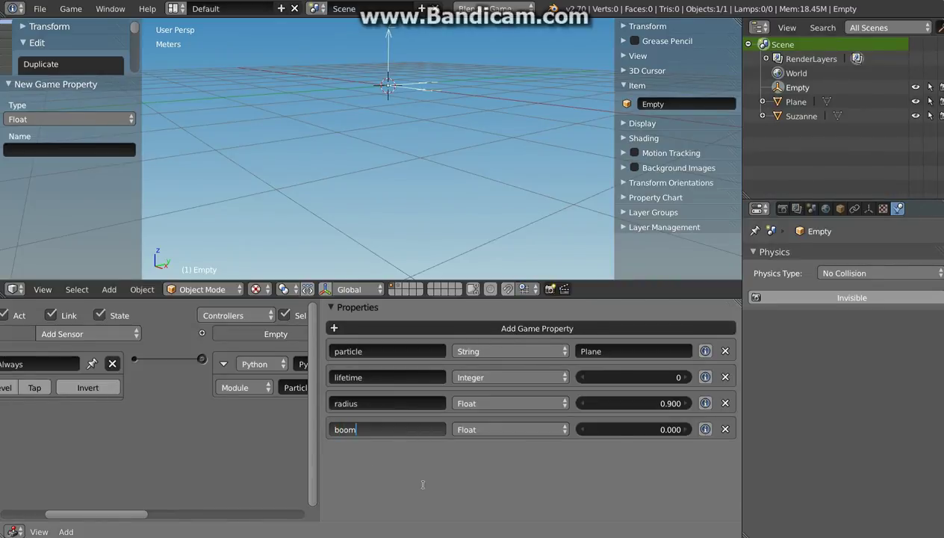
key("Return")
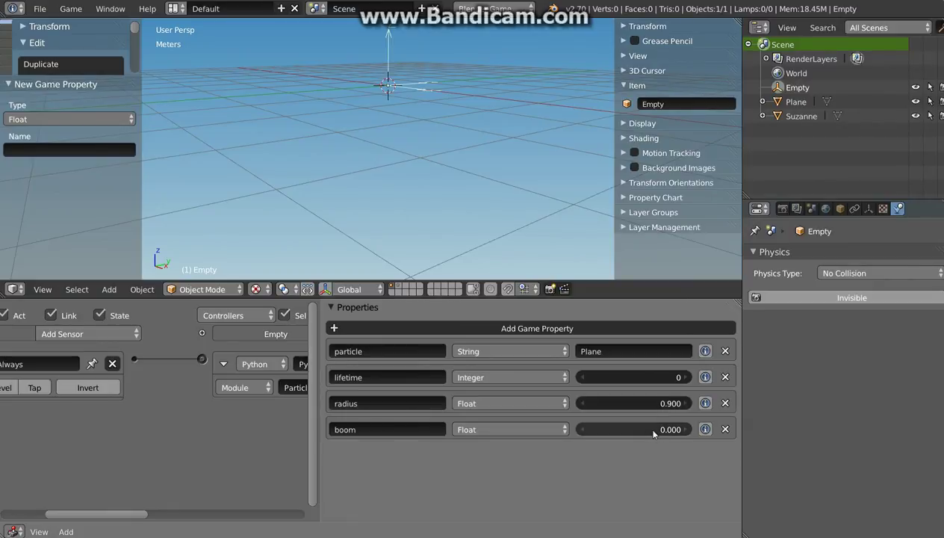
key("p")
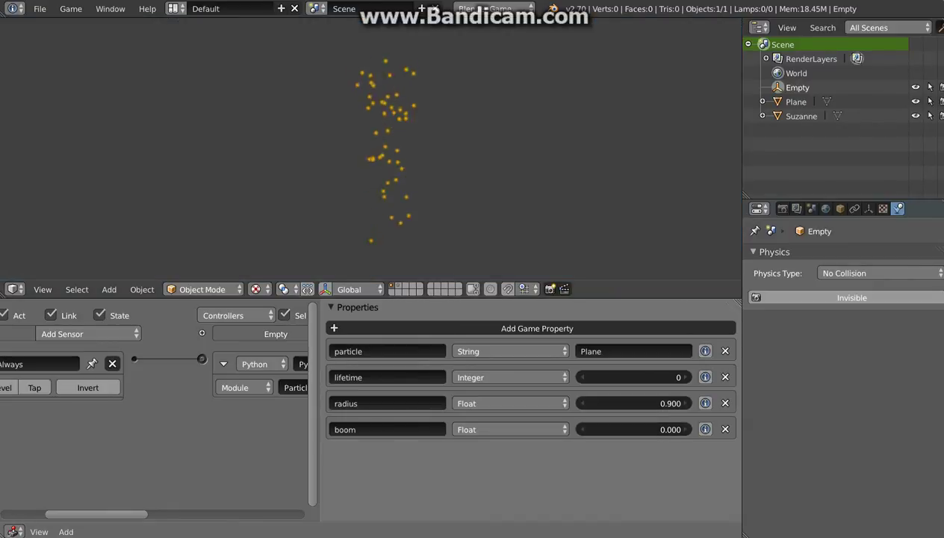
key("Escape")
mouse_move(665, 433)
left_mouse_down()
mouse_move(710, 433)
mouse_move(676, 430)
left_mouse_up()
key("p")
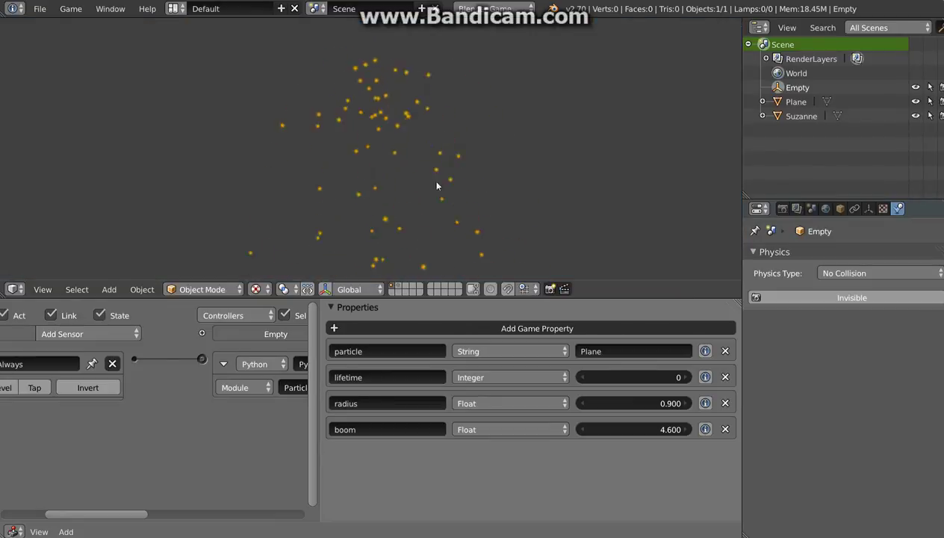
Drop radius to 0.100, adjust boom and preview the emission
key("Escape")
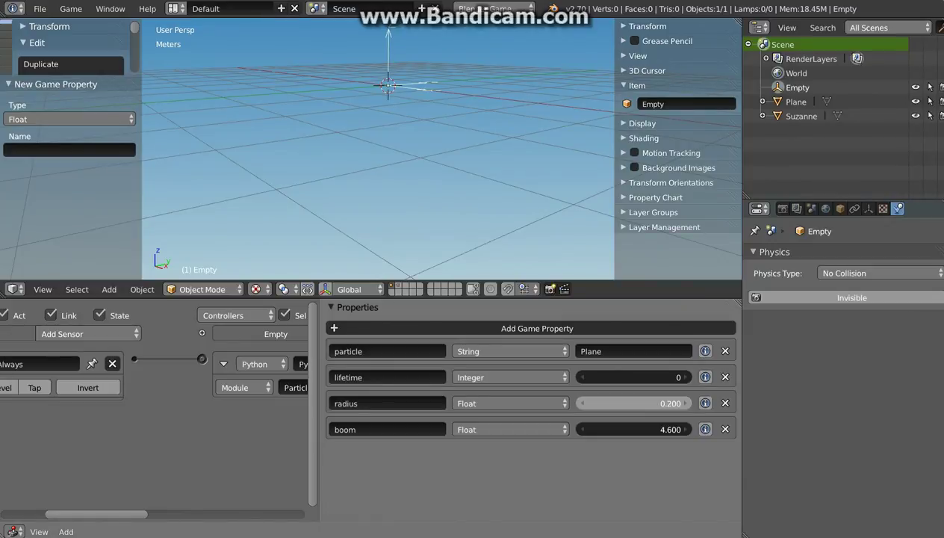
left_click(579, 401)
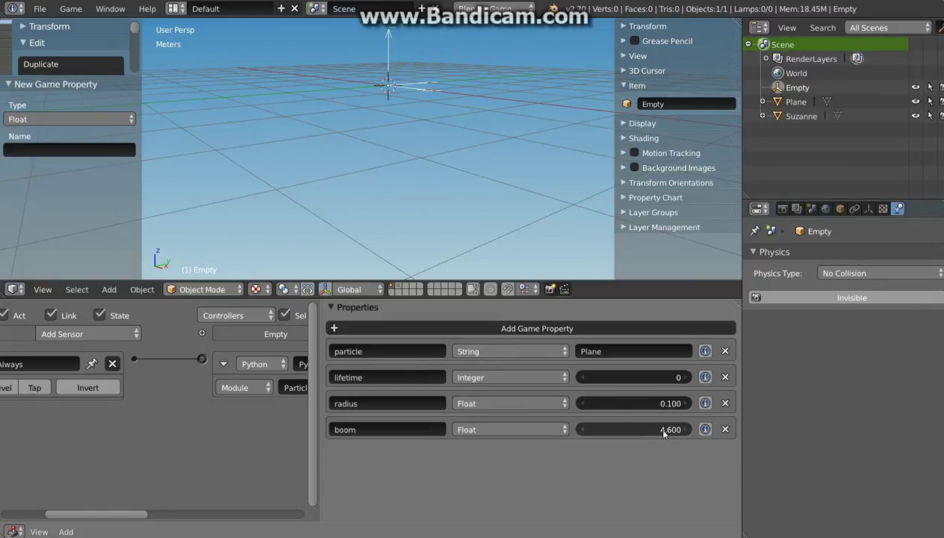
left_click_drag(664, 432, 672, 432)
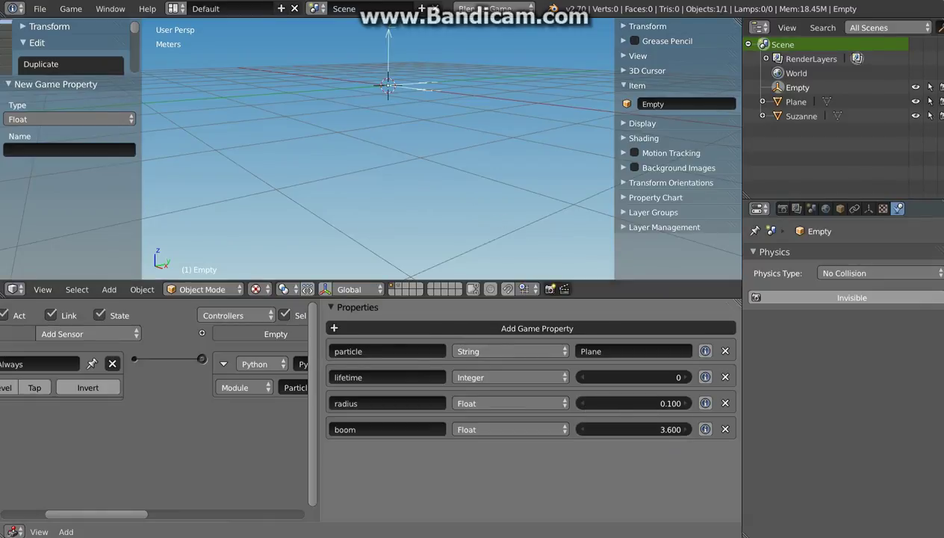
key("p")
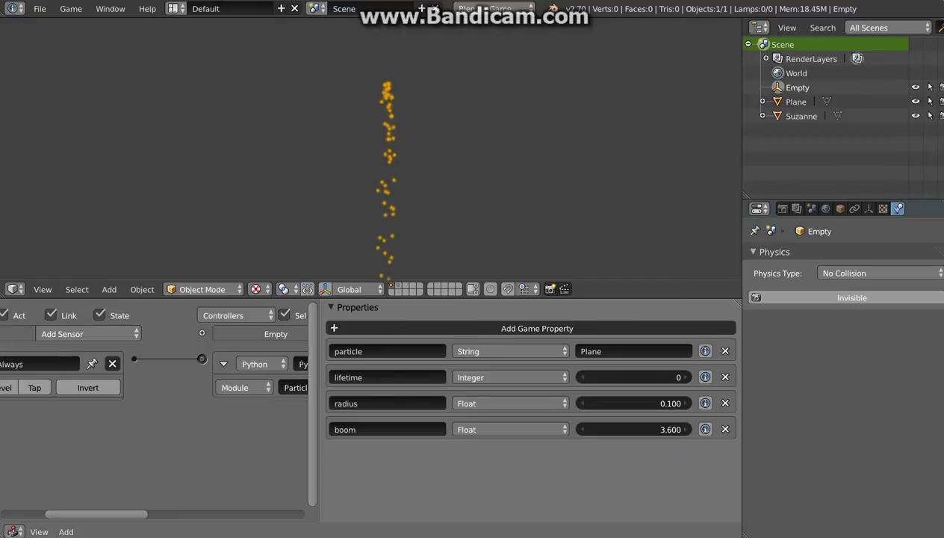
key("Escape")
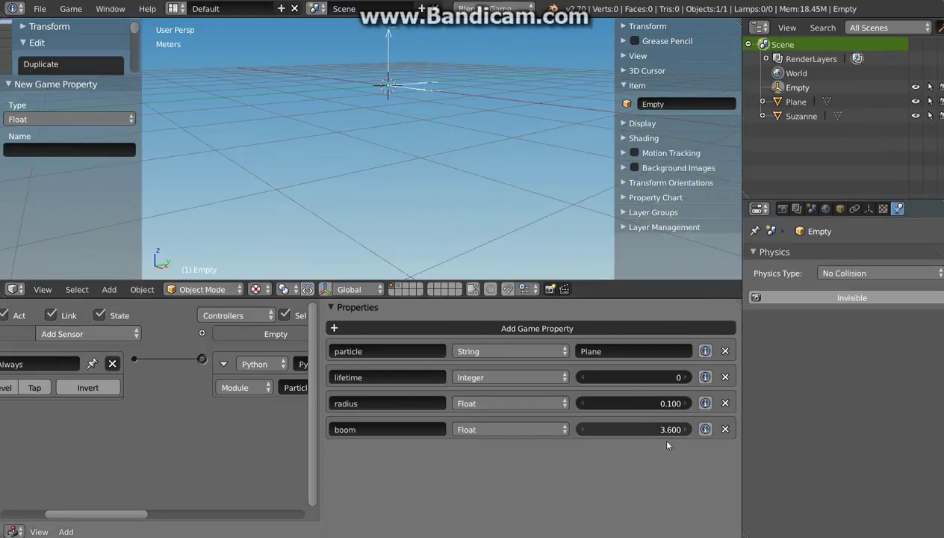
Test boom at increasing values of 4.200, 22.800 and 58.500
left_click_drag(667, 440, 710, 440)
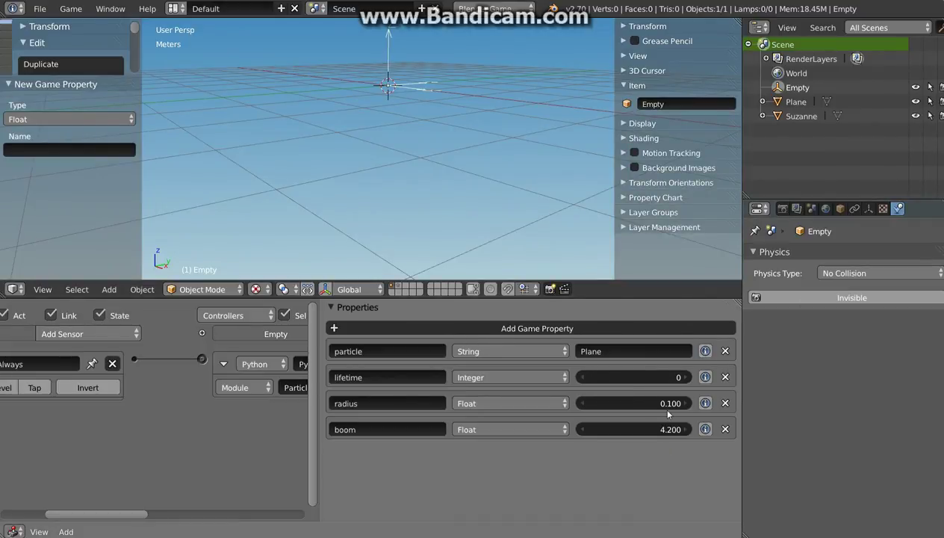
left_click_drag(655, 428, 718, 429)
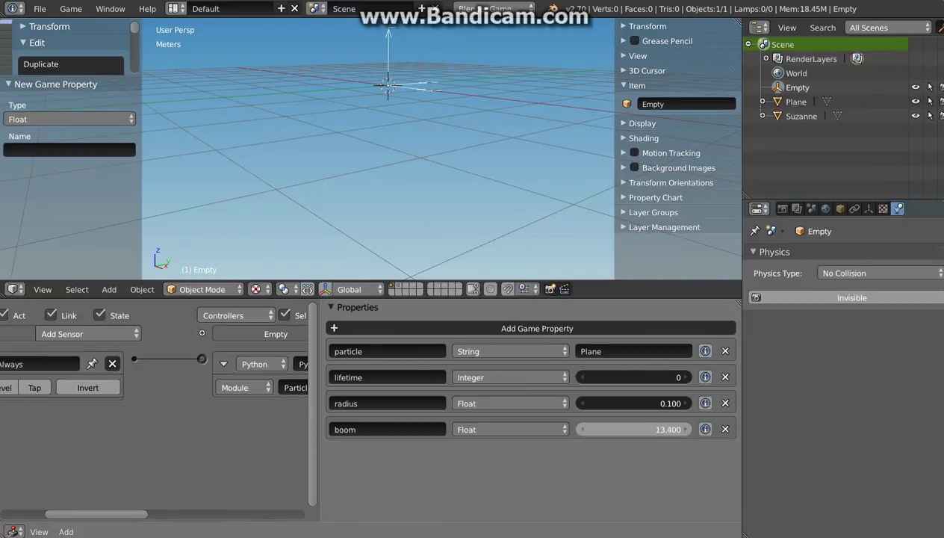
left_click_drag(655, 429, 736, 429)
key("p")
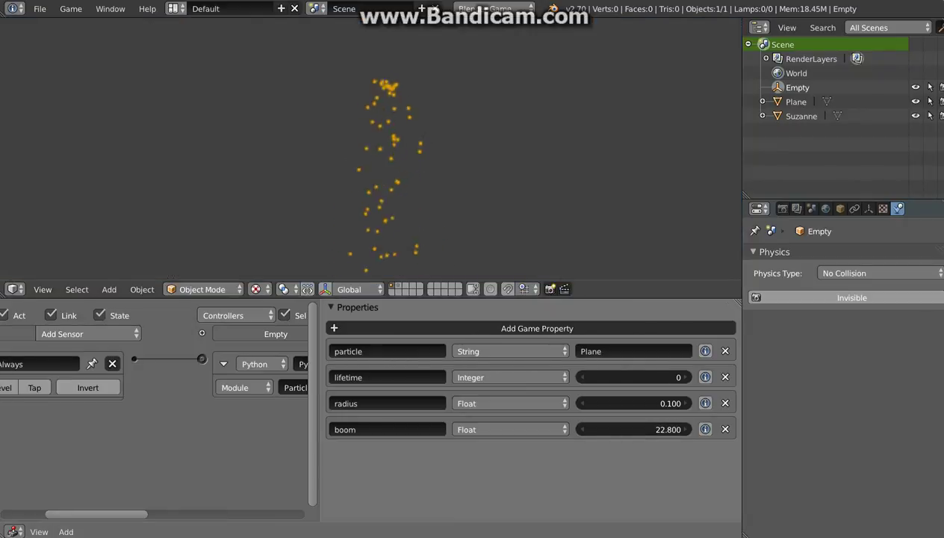
key("Escape")
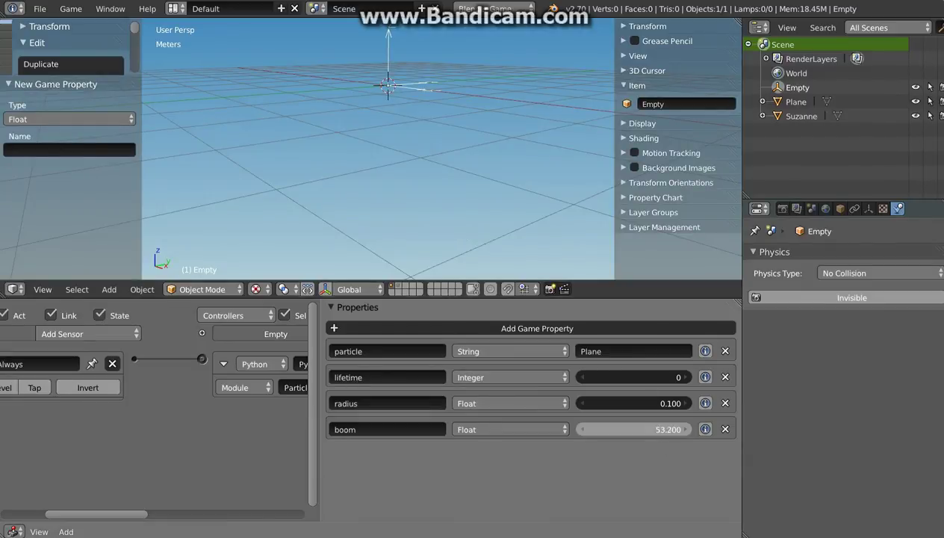
left_click_drag(632, 430, 658, 429)
key("p")
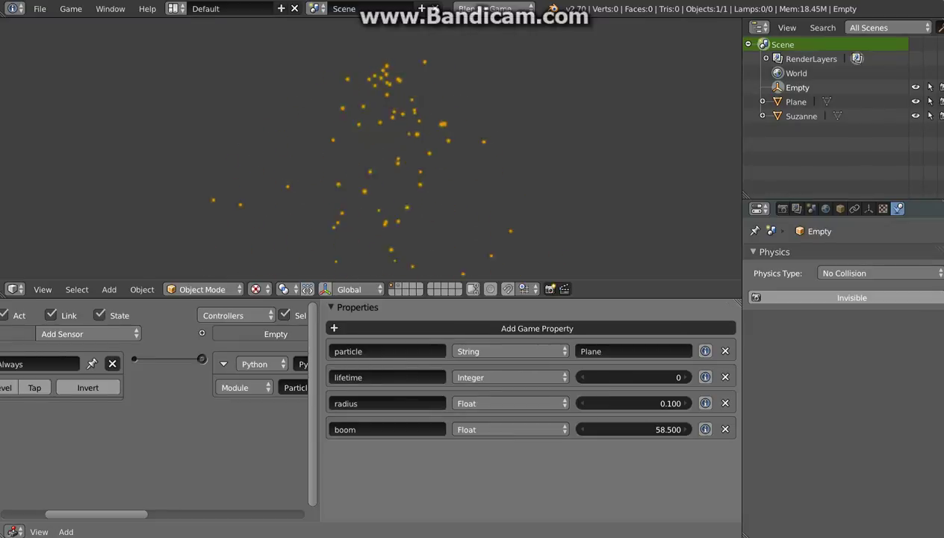
key("Escape")
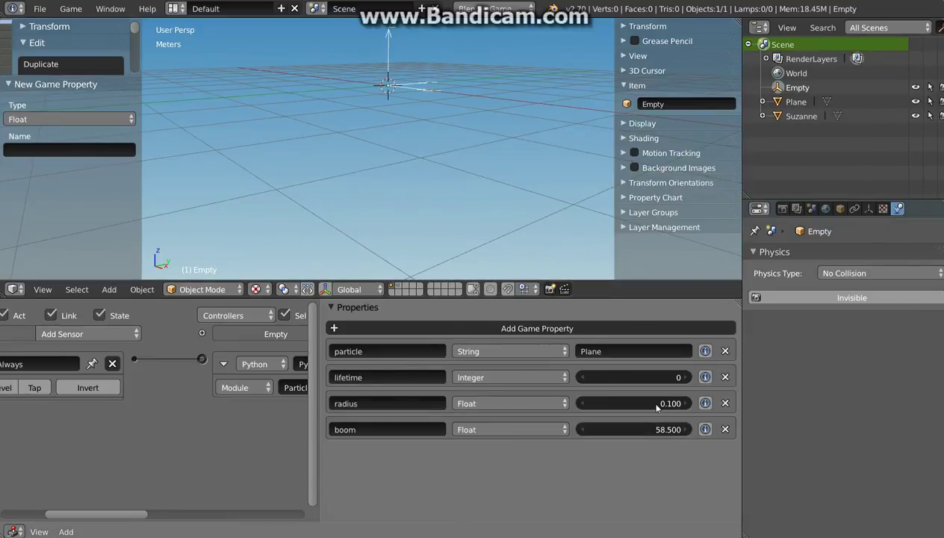
Settle on radius 0.400 and boom 3.000, testing the spray in the running game
left_click_drag(660, 405, 664, 430)
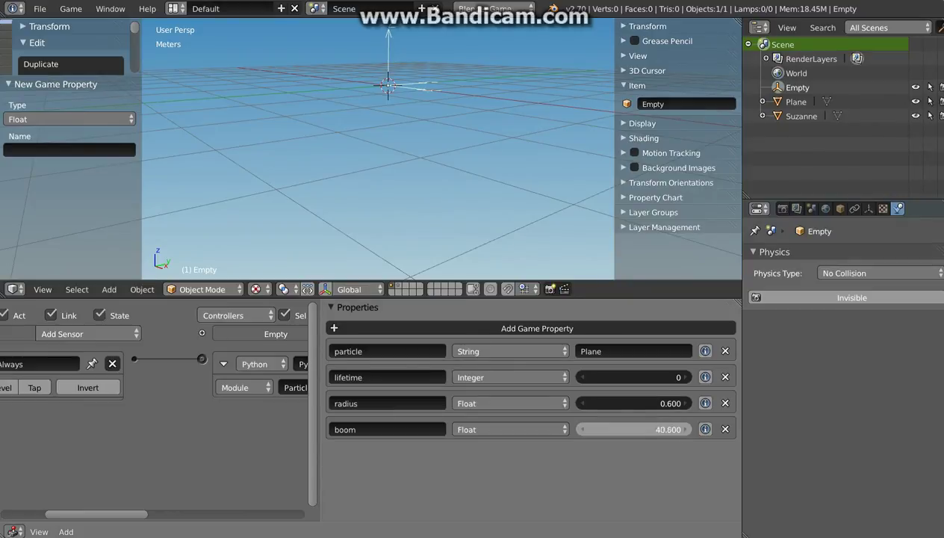
left_click_drag(662, 430, 635, 430)
key("p")
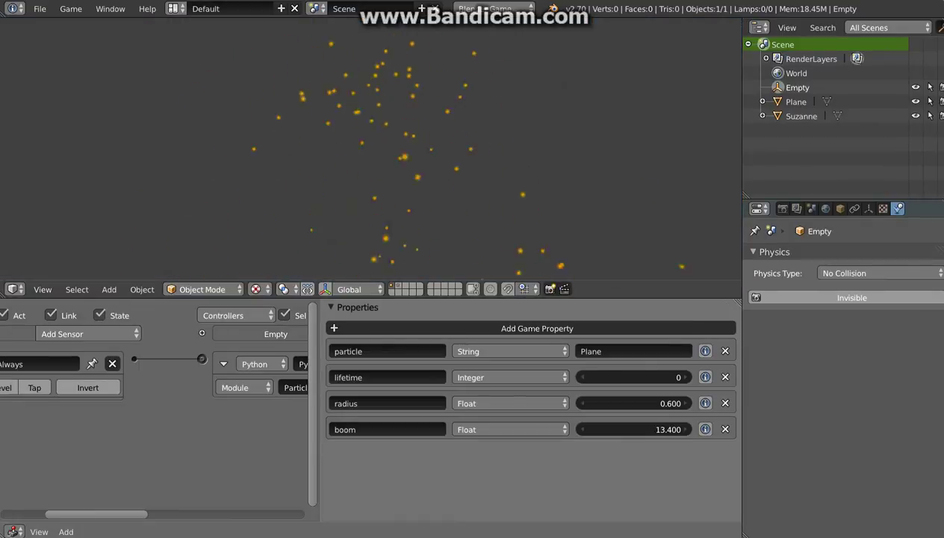
key("Escape")
left_click_drag(654, 426, 640, 430)
left_click(582, 403)
left_click(582, 404)
key("p")
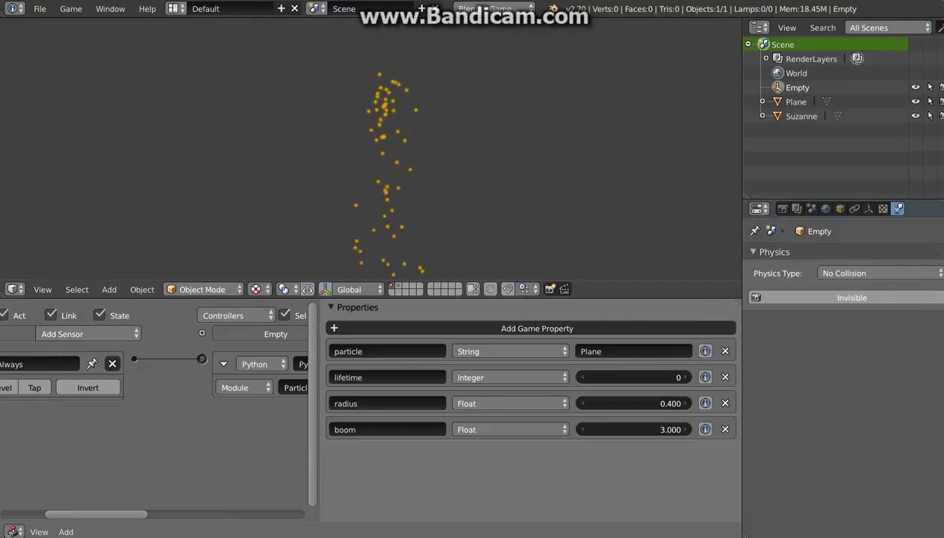
key("Escape")
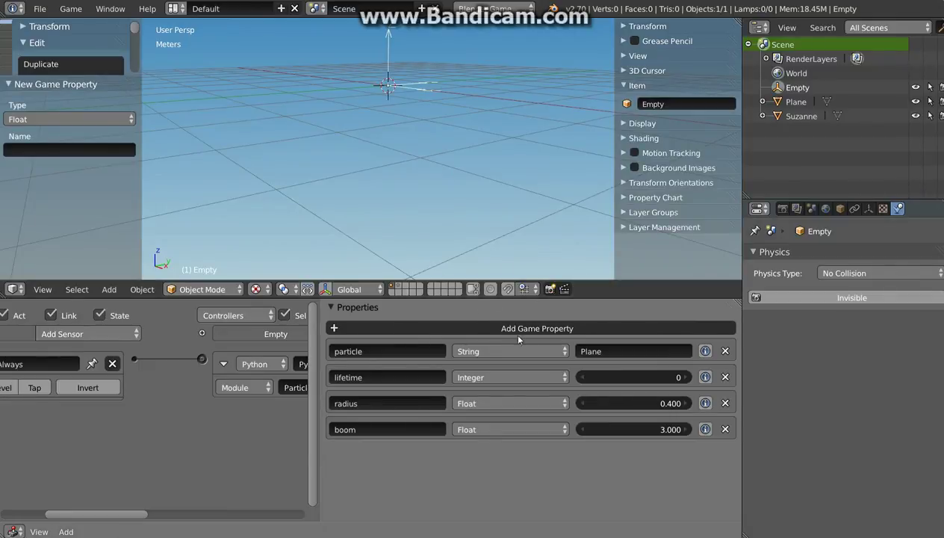
Add an Integer property named nuber, set it to 1 and test-run the game
left_click(516, 330)
left_click(396, 455)
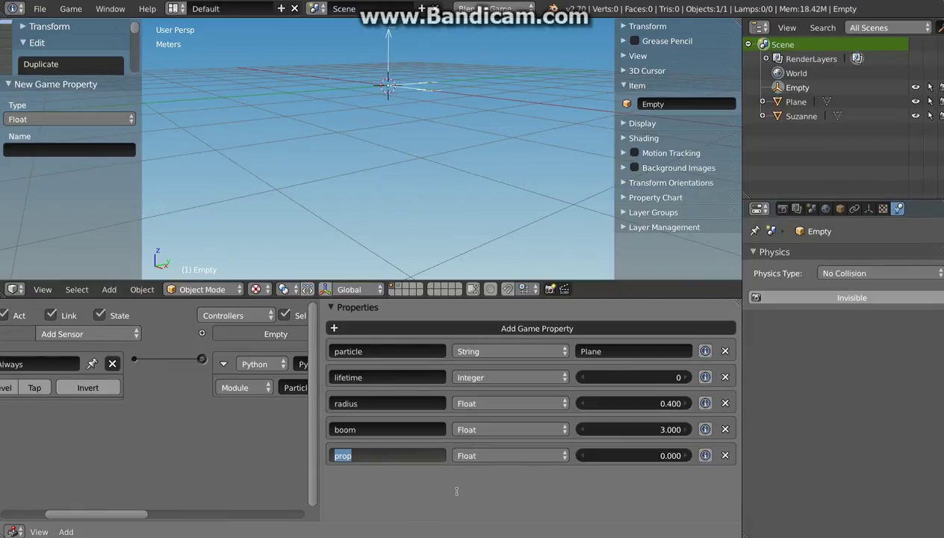
type("nuber")
key("Return")
left_click(494, 455)
left_click(492, 424)
left_click(685, 456)
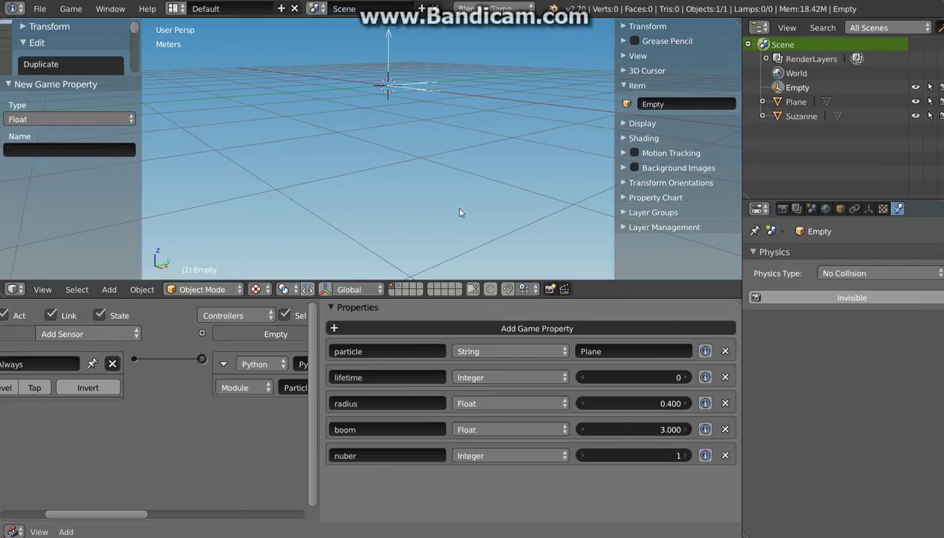
key("p")
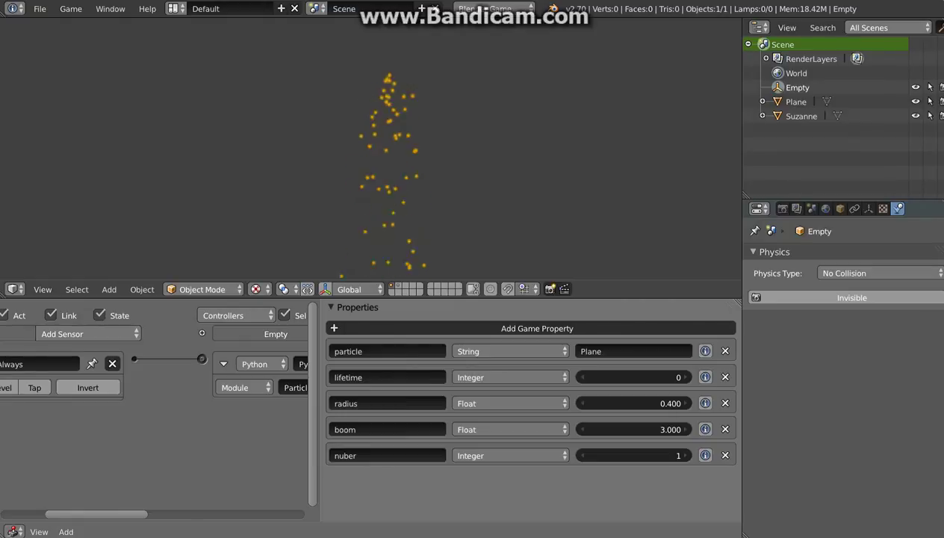
key("Escape")
Test nuber at 4, then raise lifetime to 32 and nuber to 14 and test again
left_click(680, 455)
left_click(680, 455)
left_click(679, 455)
key("p")
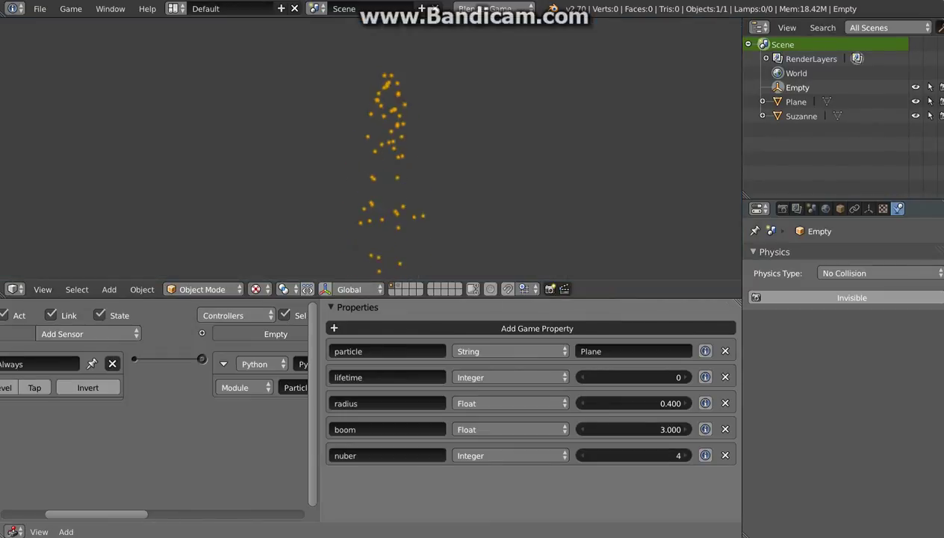
key("Escape")
left_click_drag(681, 380, 711, 379)
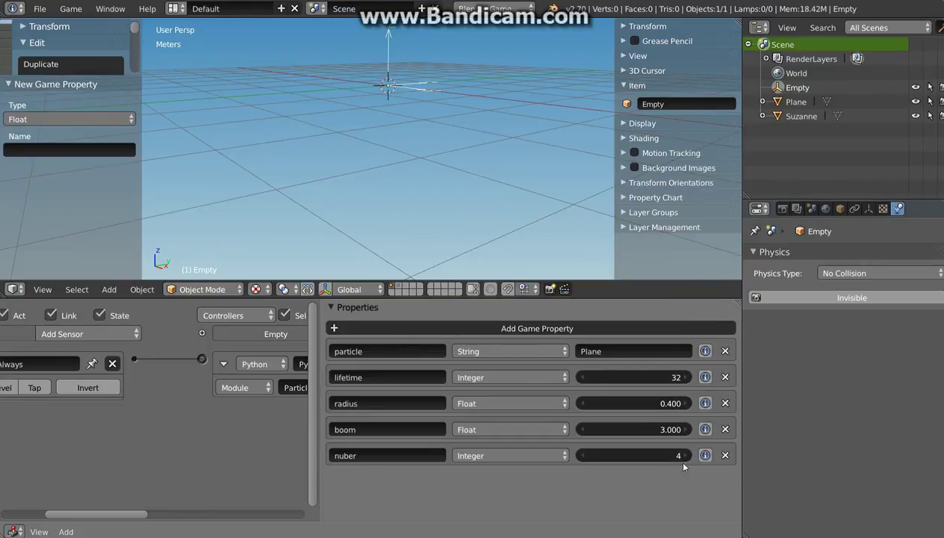
left_click_drag(635, 455, 658, 455)
key("p")
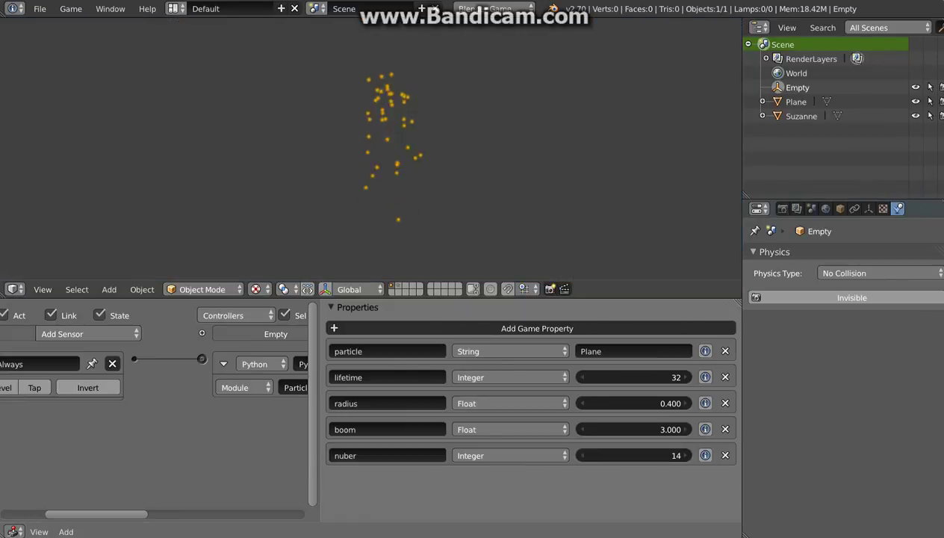
key("Escape")
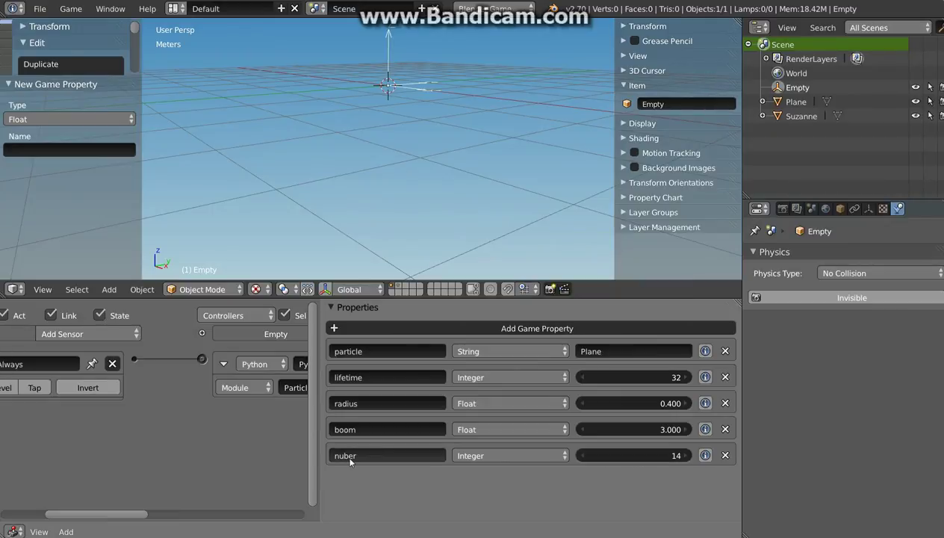
Correct the property name nuber to number and preview the particles
left_click(338, 452)
left_click(345, 462)
type("m")
key("Return")
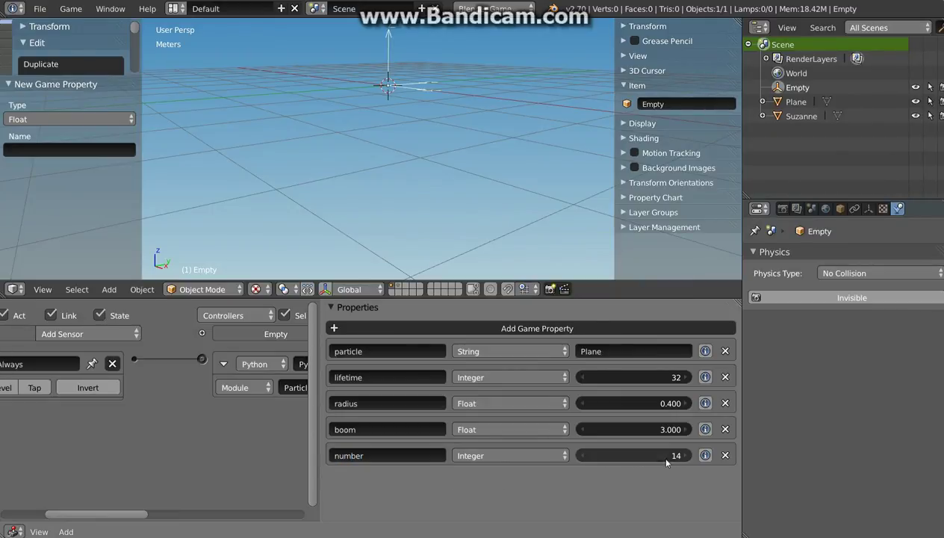
key("p")
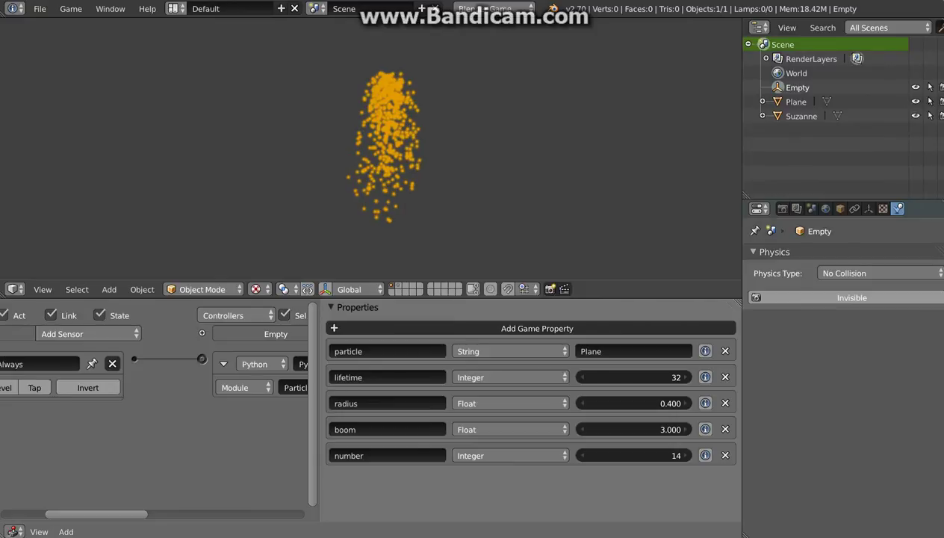
key("Escape")
Lower number to 6 and run the game to check the stream
mouse_move(648, 455)
left_mouse_down()
mouse_move(613, 455)
mouse_move(635, 455)
left_mouse_up()
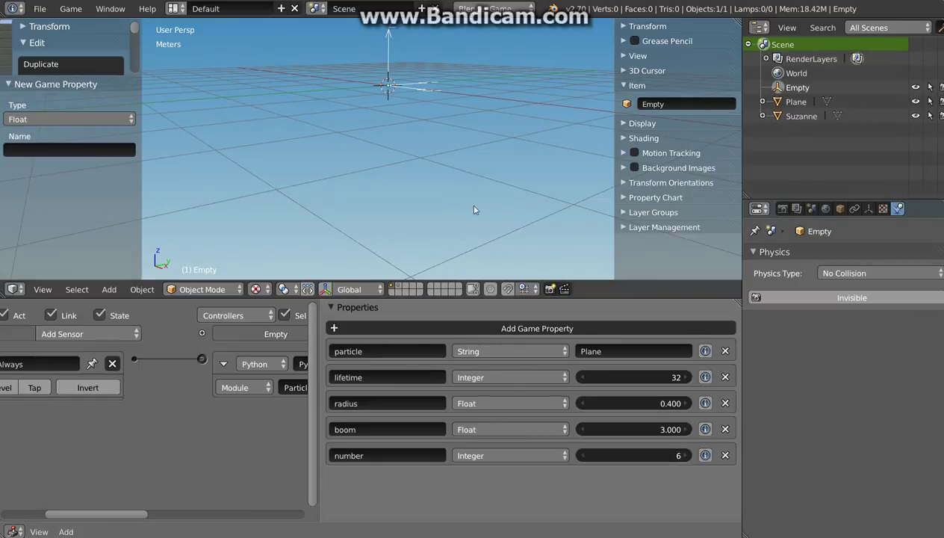
key("p")
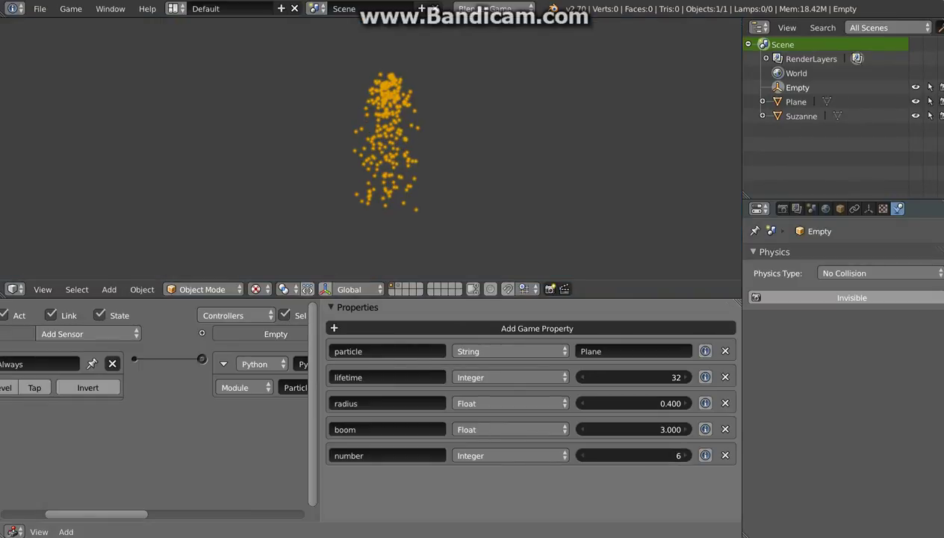
key("Escape")
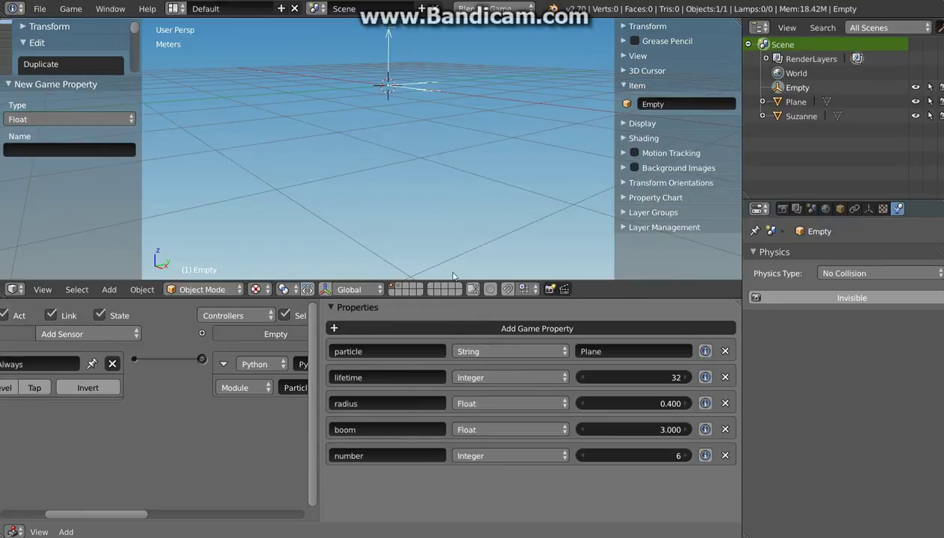
Show the Plane's layer and select the Plane to check its physics
left_click(400, 288)
middle_click_drag(385, 209, 368, 95)
right_click(373, 94)
scroll(373, 97, "up", 3)
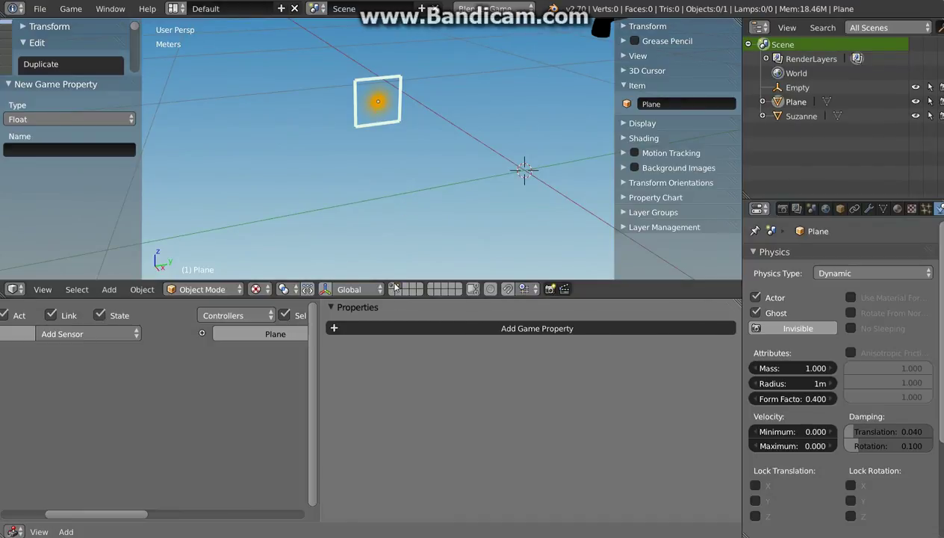
Reselect the Empty, lower its number to 1, and test-run the game
left_click(394, 288)
middle_click_drag(489, 219, 407, 196)
right_click(407, 196)
left_click(587, 456)
left_click(587, 456)
left_click(586, 455)
left_click(587, 456)
left_click(586, 456)
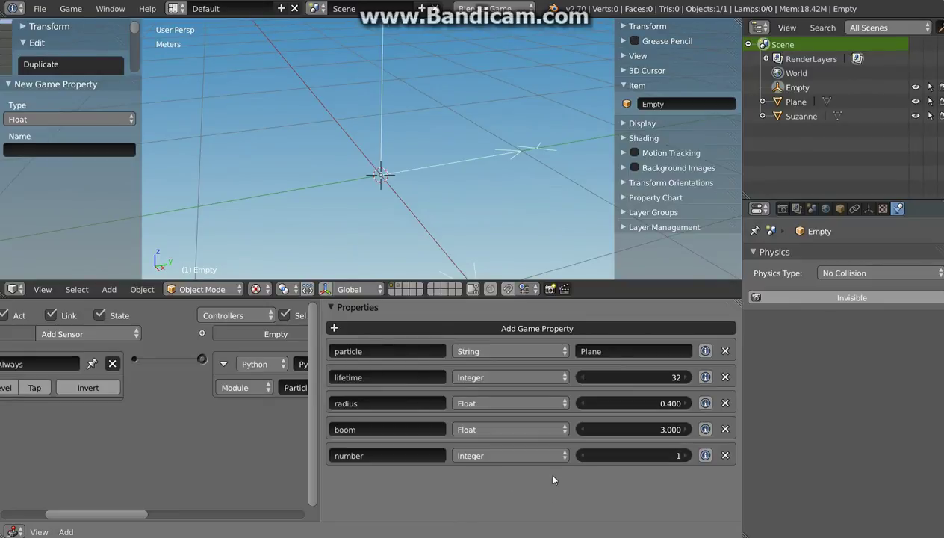
middle_click_drag(486, 258, 420, 186)
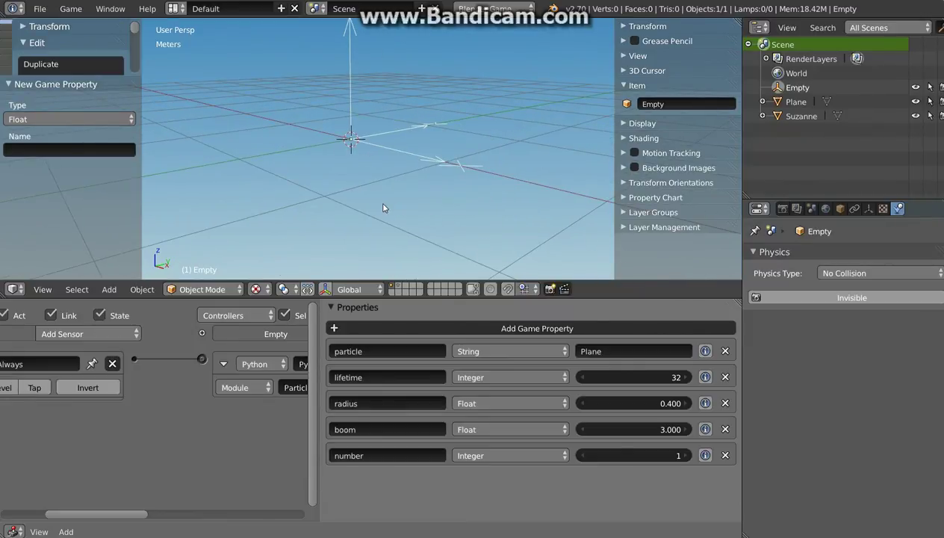
key("p")
key("Escape")
Test a radius of 0.100, then set the Empty's radius to 0.200
left_click(582, 404)
left_click(582, 404)
left_click(583, 403)
key("p")
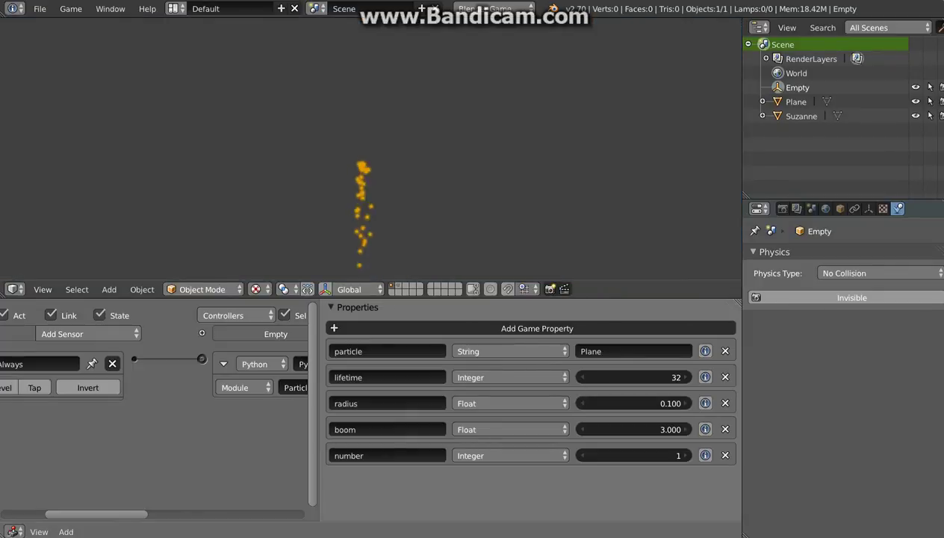
key("Escape")
left_click(682, 404)
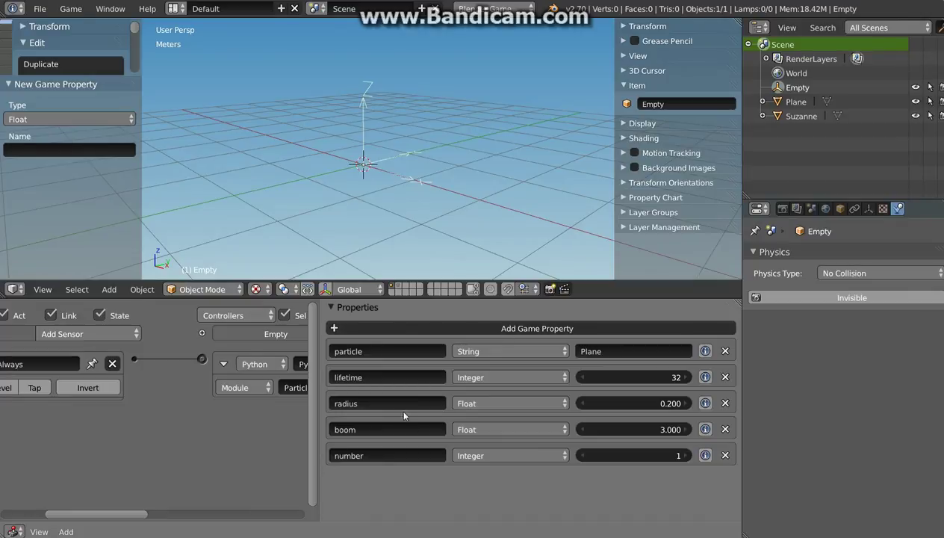
Add a float game property named velX and set it to 5.400
left_click(514, 329)
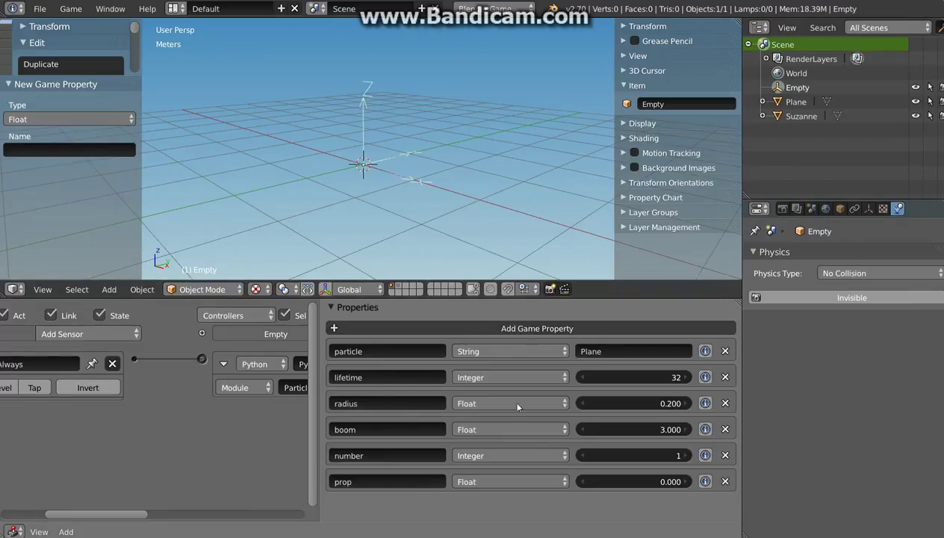
left_click(360, 482)
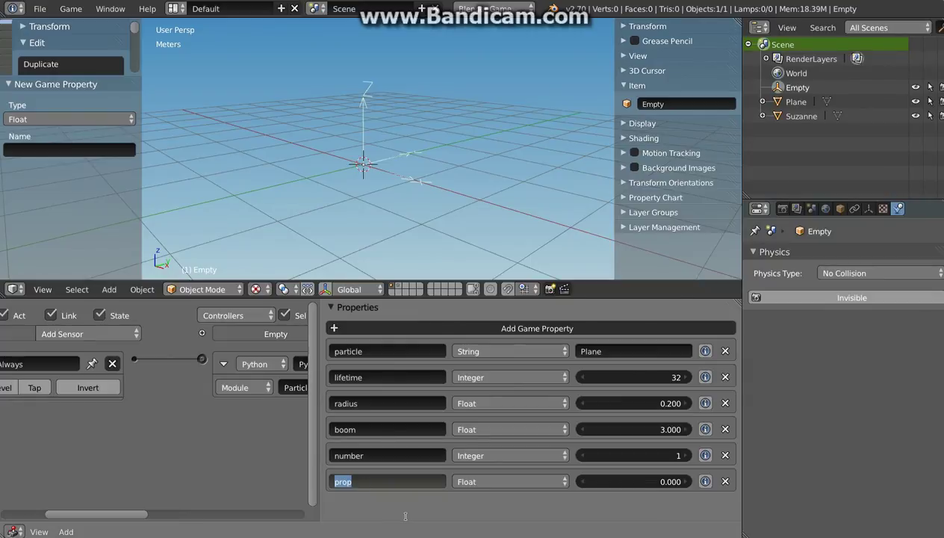
type("velX")
key("Return")
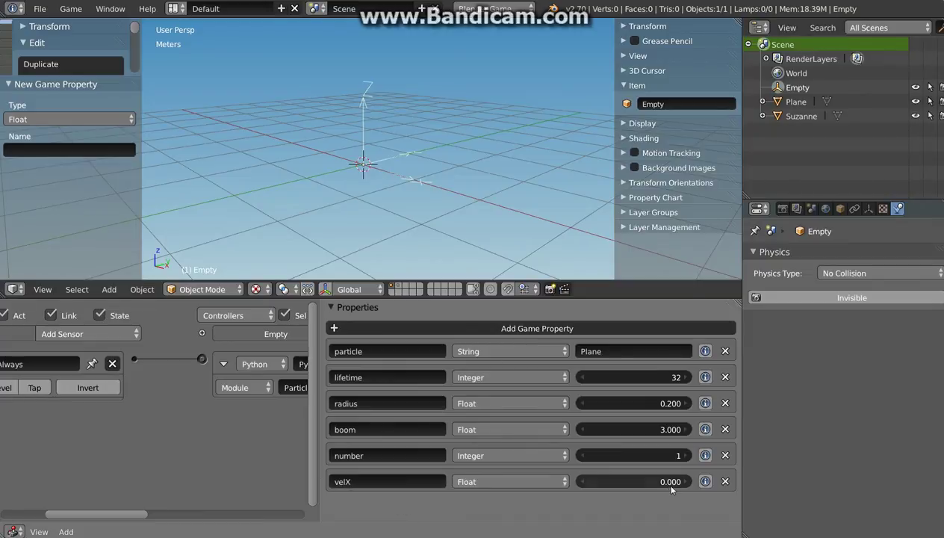
left_click_drag(631, 481, 684, 481)
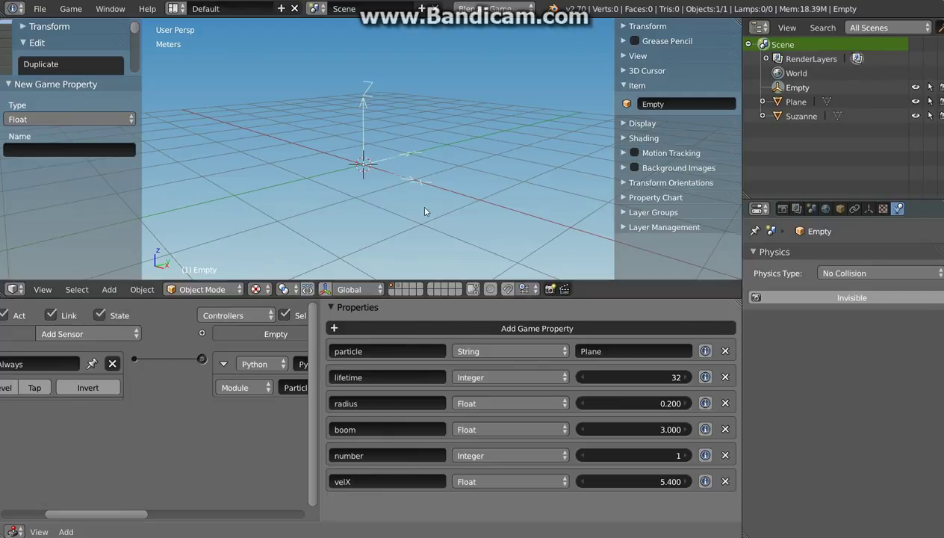
Test-run the game with velX, then add two more game properties
key("p")
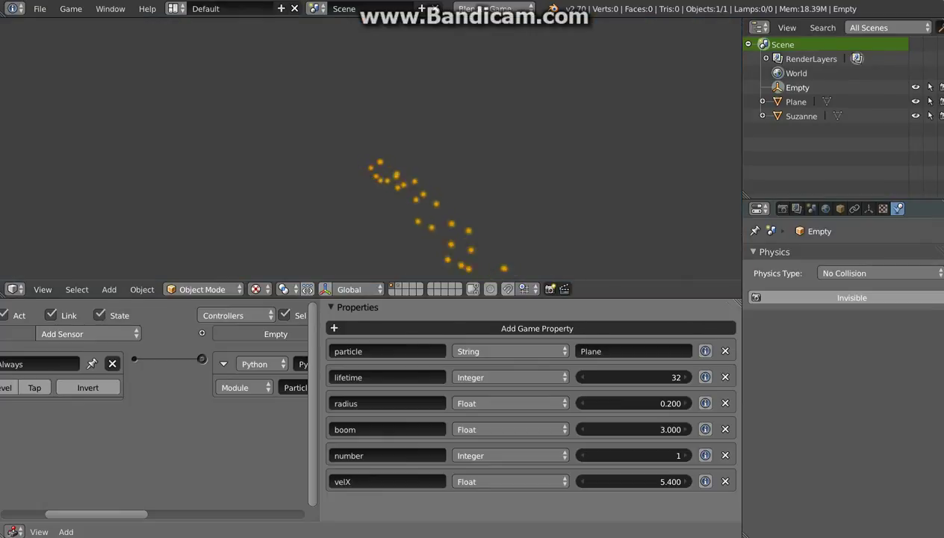
key("Escape")
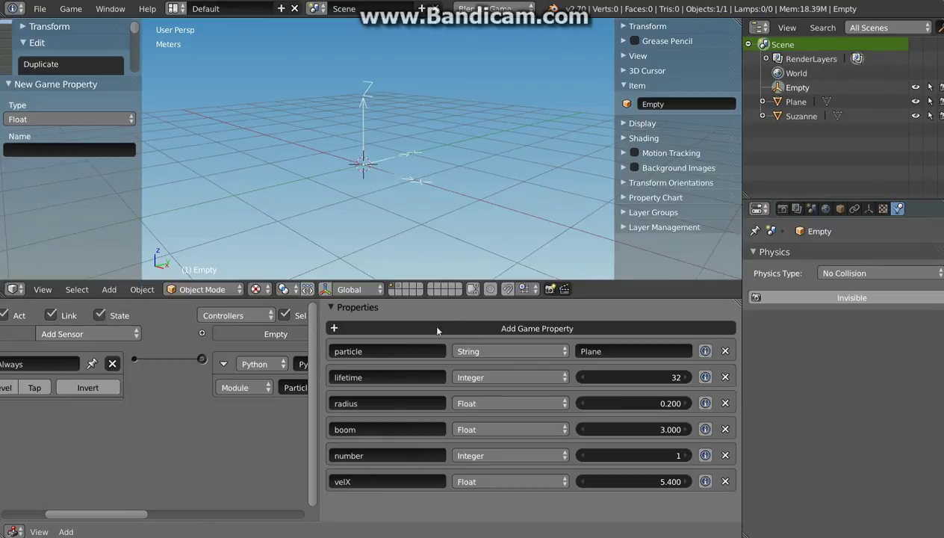
left_click(503, 326)
Rename the two new properties velY and velZ
scroll(491, 396, "down", 1)
left_click(364, 480)
type("vel")
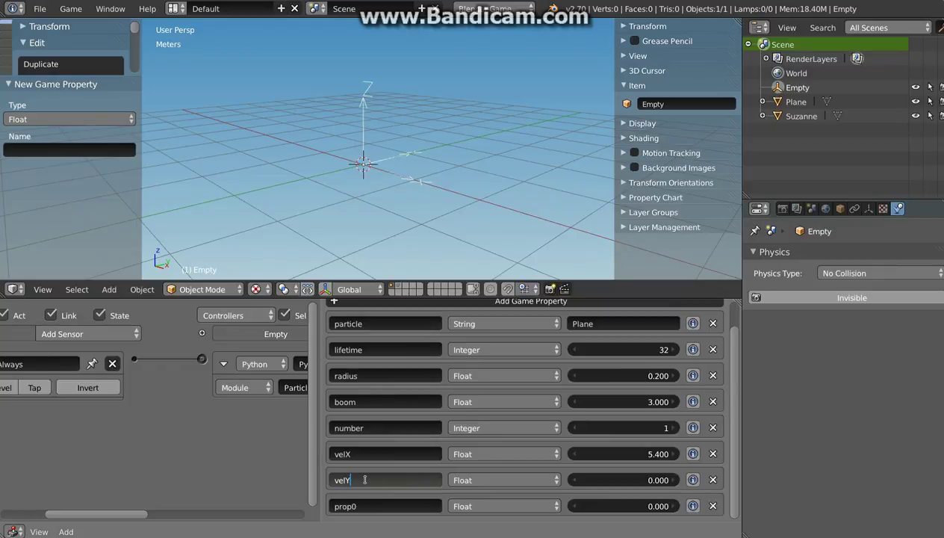
type("Y")
left_click(355, 506)
type("velZ")
key("Return")
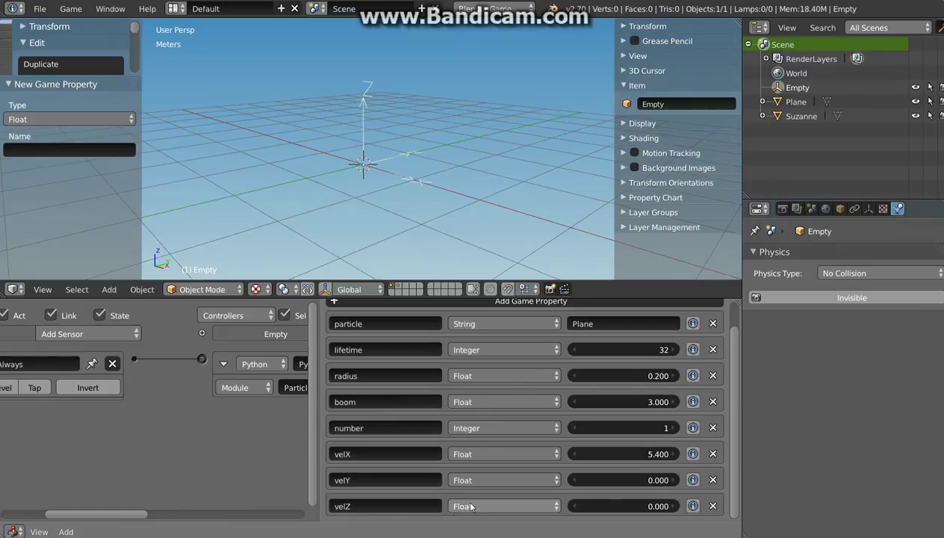
Set velX and velY to 0 and velZ to 10.9, test-running the upward spray
left_click_drag(645, 451, 620, 453)
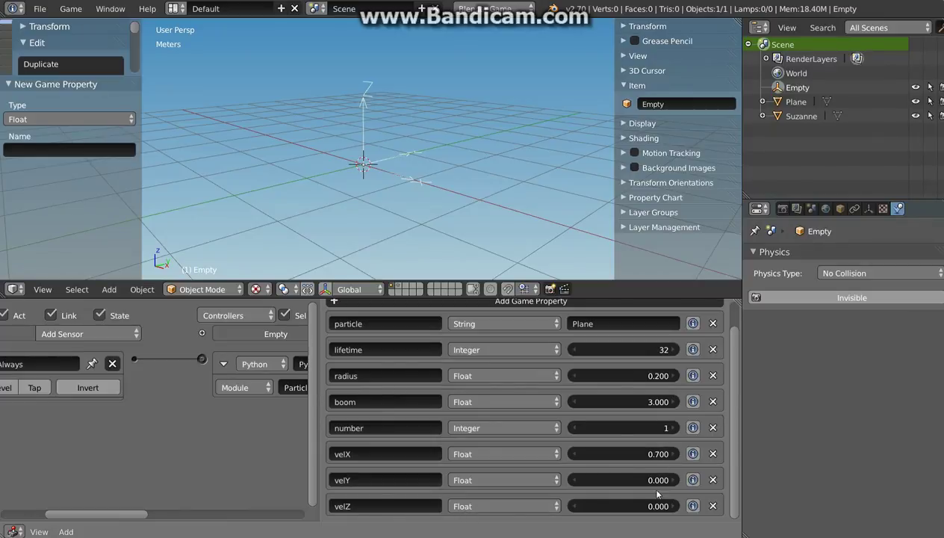
left_click_drag(650, 480, 669, 508)
key("p")
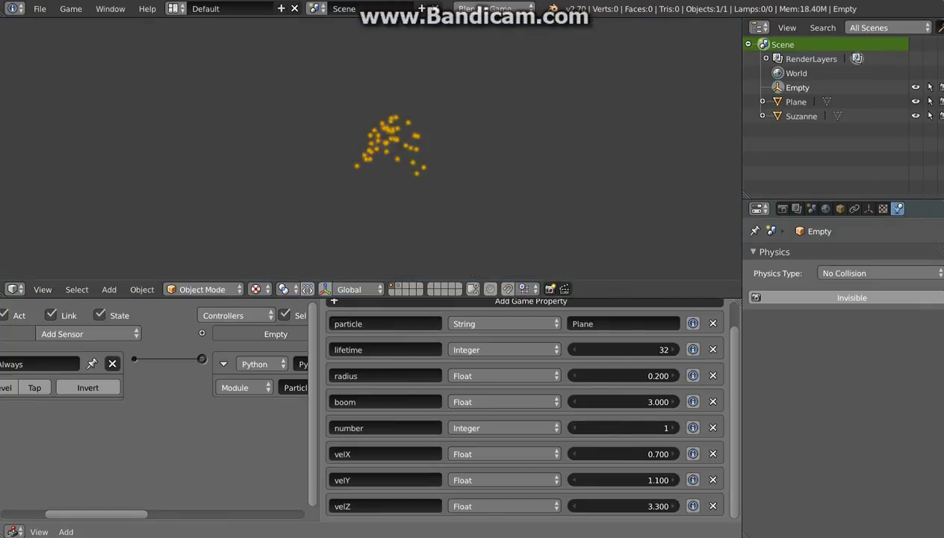
key("Escape")
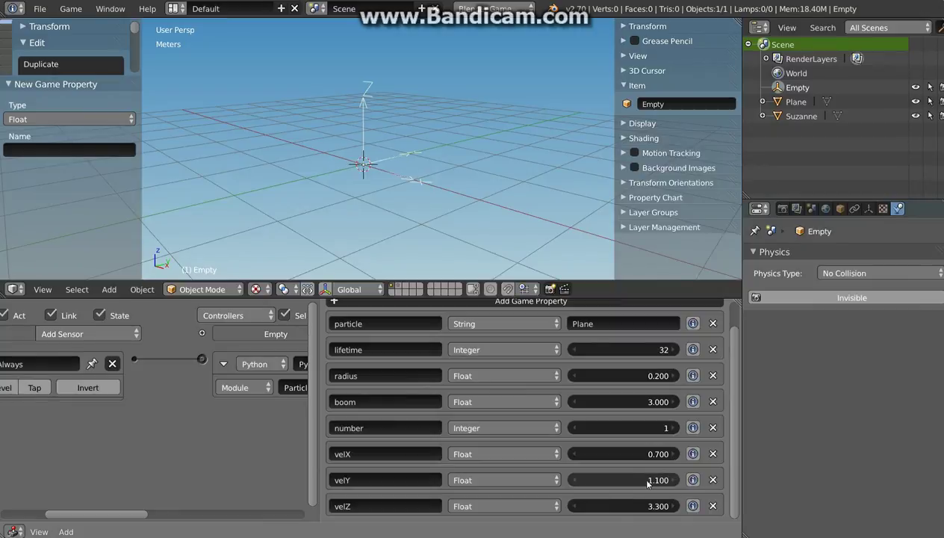
key("BackSpace")
key("BackSpace")
mouse_move(653, 508)
left_mouse_down()
mouse_move(703, 508)
mouse_move(635, 506)
left_mouse_up()
key("p")
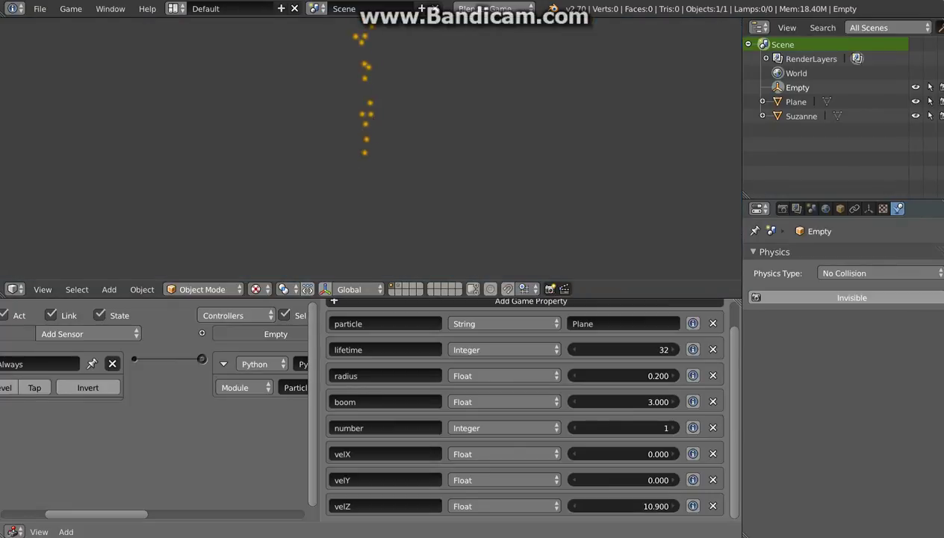
key("Escape")
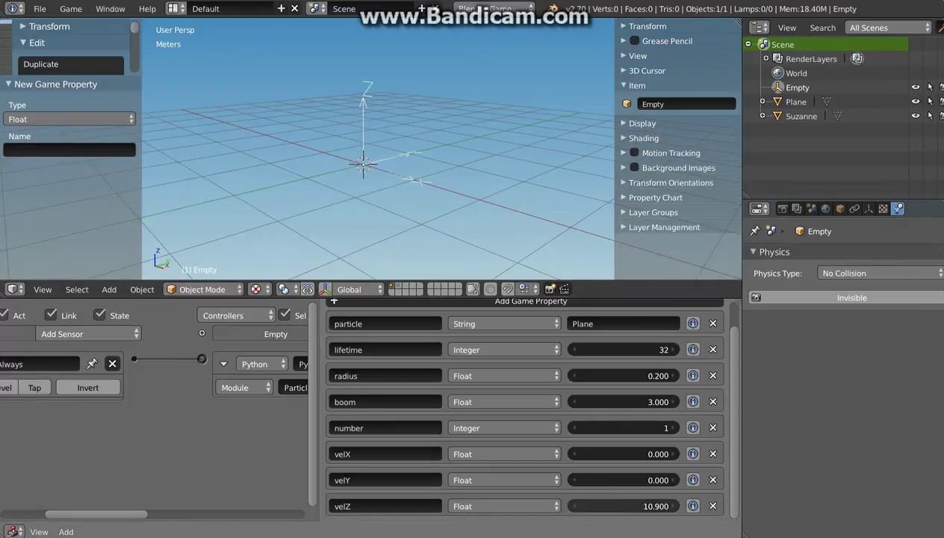
Lower velZ to 4.7, raise boom to 9.7, and test-run the game
left_click_drag(624, 505, 612, 506)
left_click_drag(649, 402, 684, 402)
key("p")
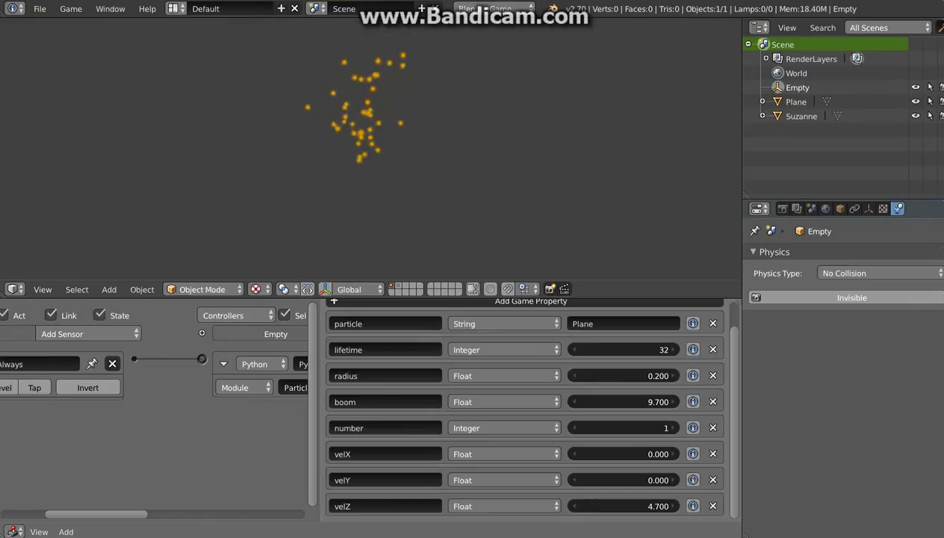
key("Escape")
Set lifetime to 169 and velZ to 5.5, checking the spray in test runs
left_click_drag(650, 349, 695, 350)
key("p")
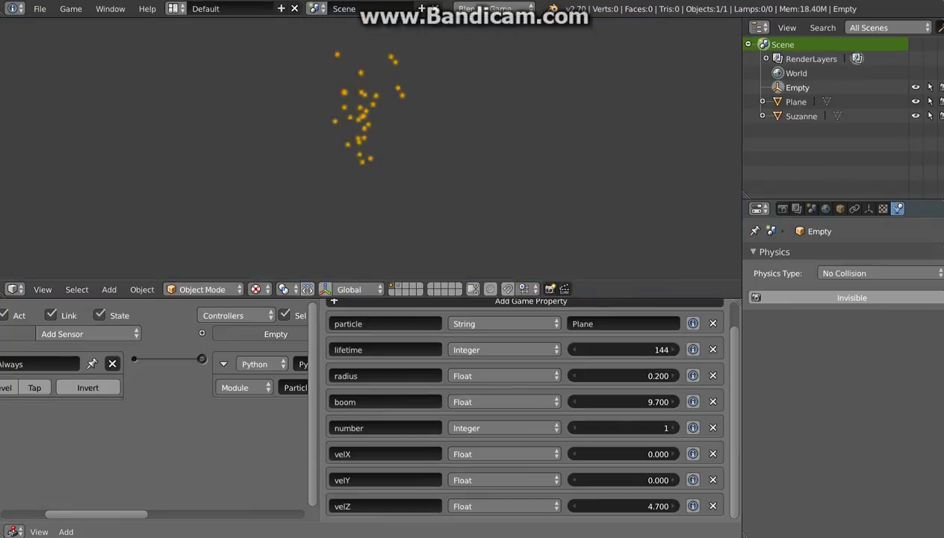
key("Escape")
left_click_drag(659, 506, 676, 505)
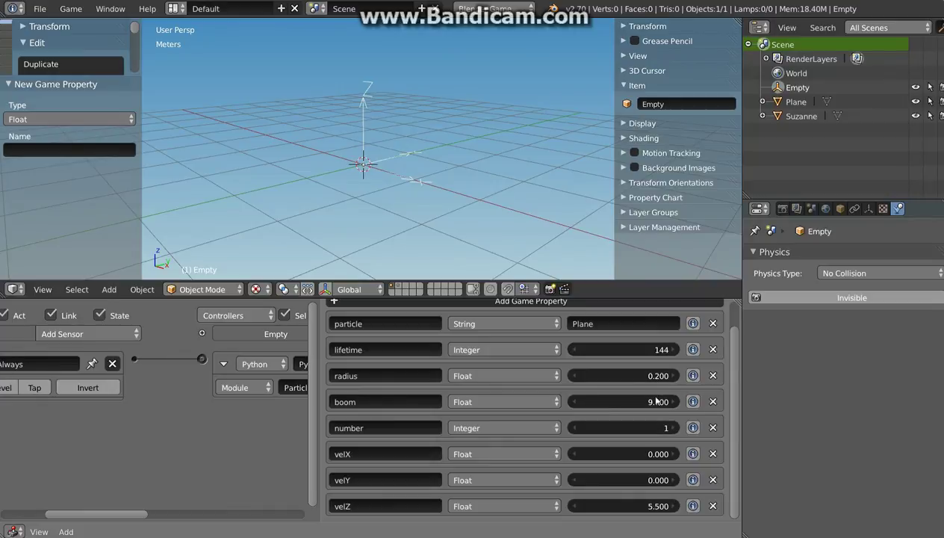
left_click_drag(655, 350, 672, 350)
key("p")
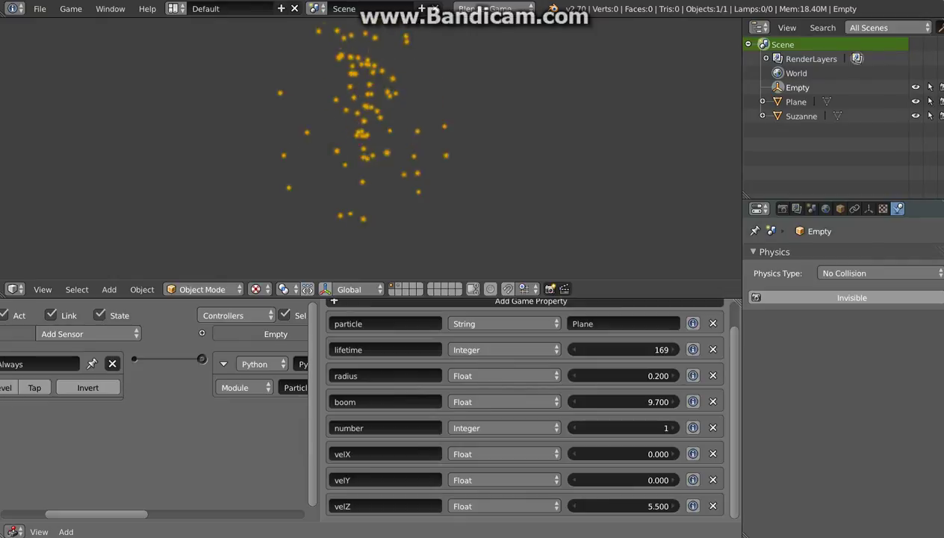
key("Escape")
scroll(523, 446, "up", 2)
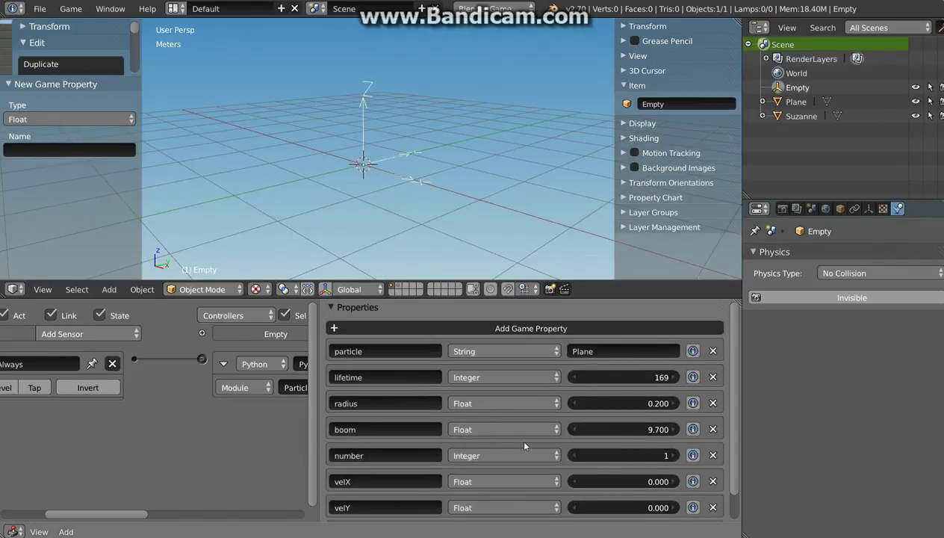
scroll(525, 446, "down", 2)
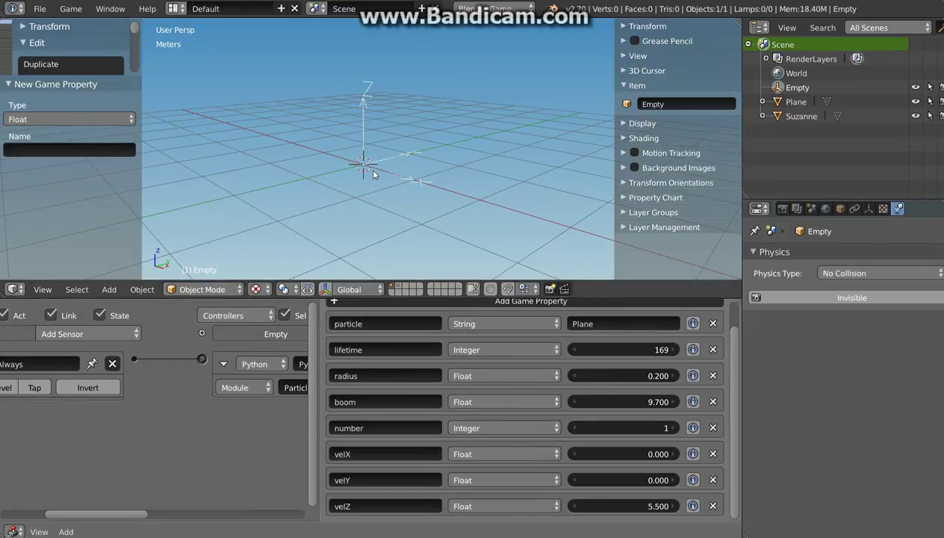
Rotate the Empty about -54° and test-run the game to see the tilted emission
middle_click_drag(374, 173, 416, 140)
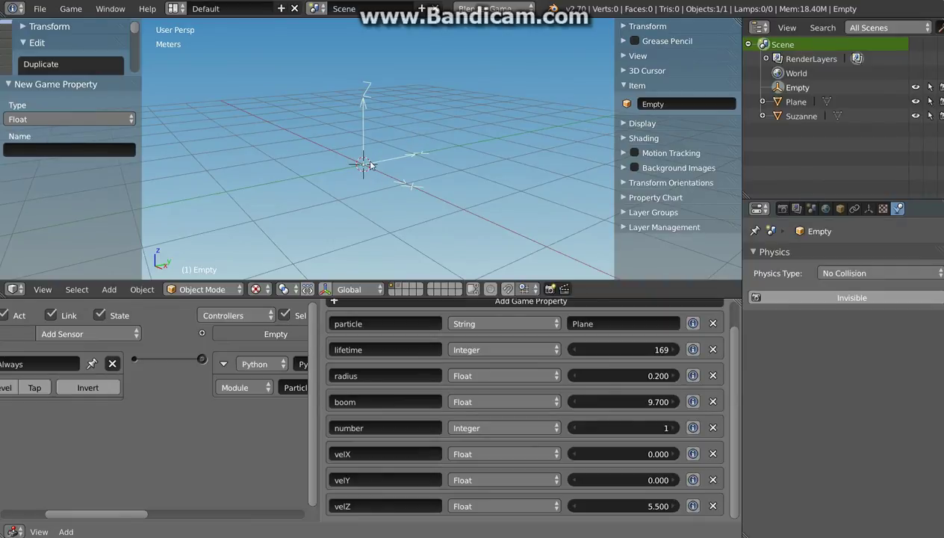
key("r")
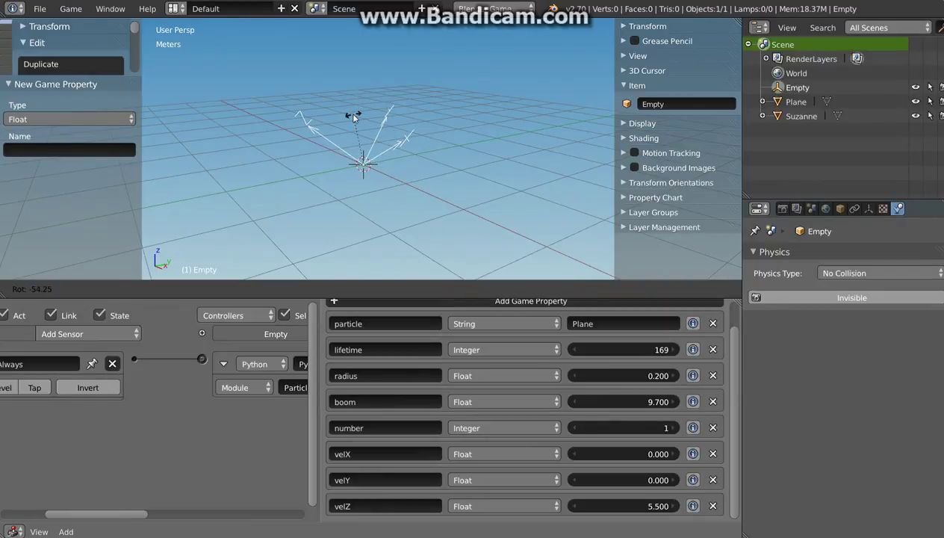
left_click(357, 142)
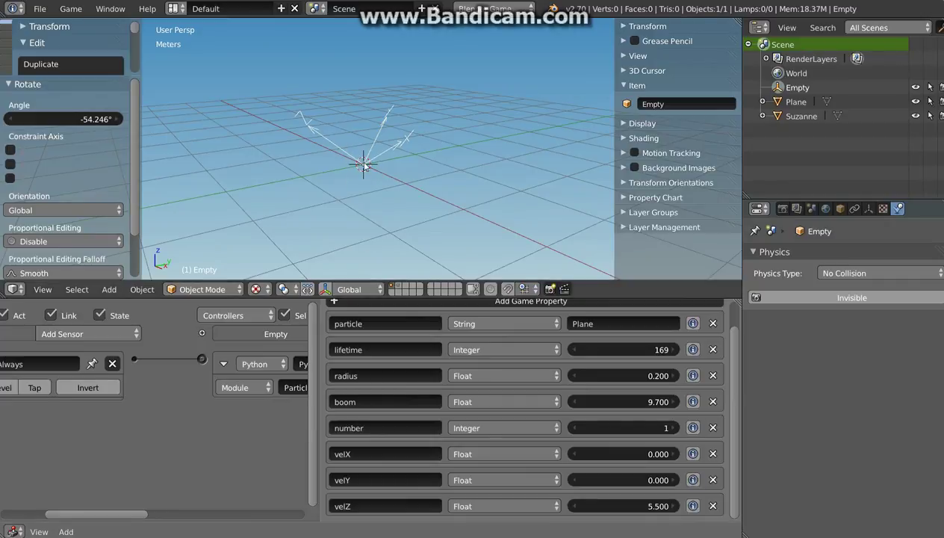
key("p")
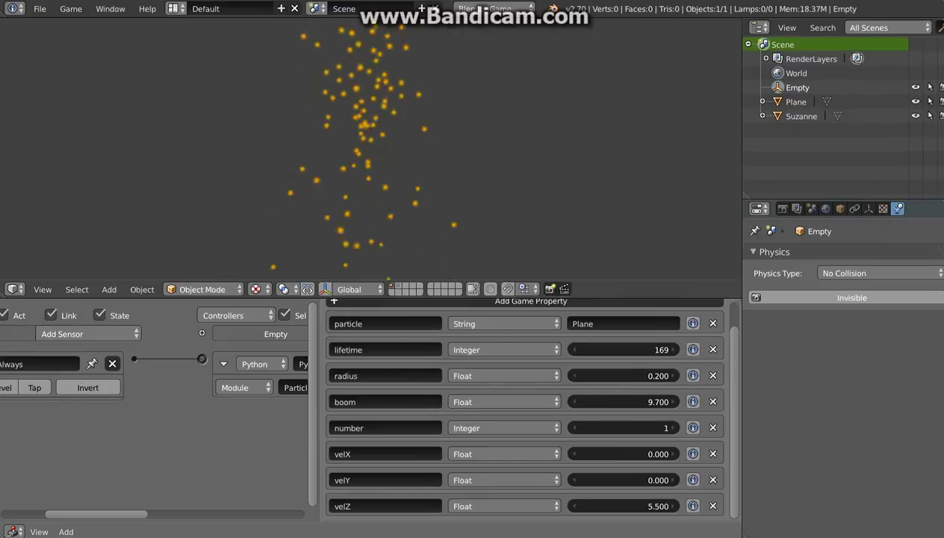
key("Escape")
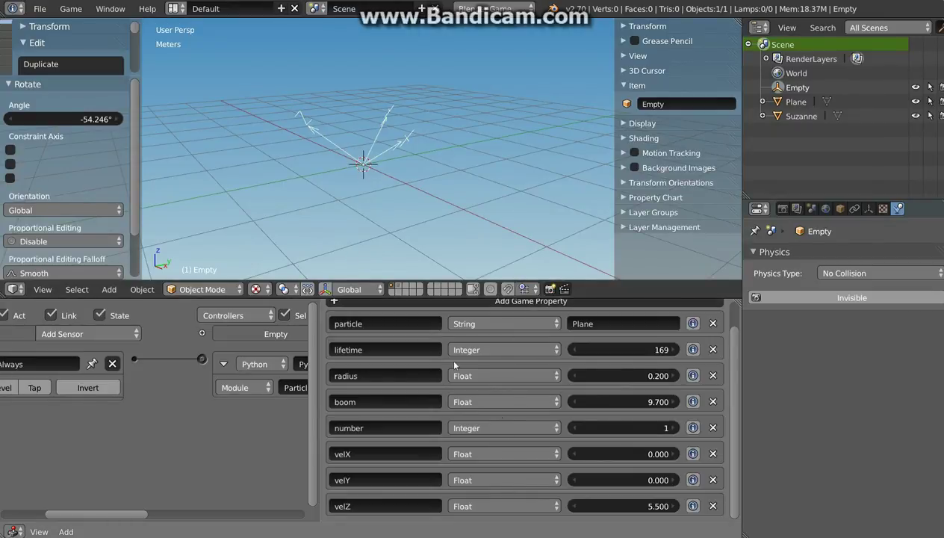
scroll(497, 363, "up", 2)
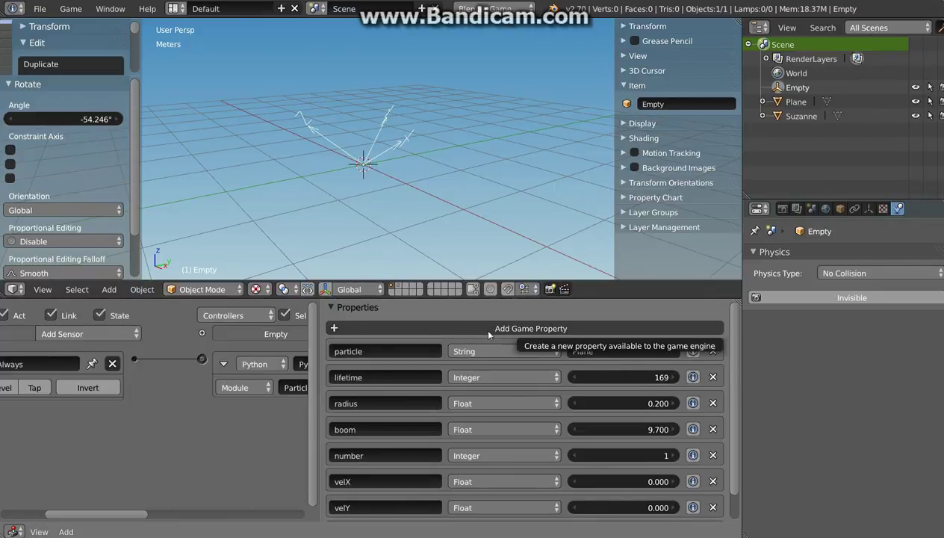
Add a game property named local, make it Boolean, and switch it on
left_click(489, 334)
scroll(538, 446, "down", 2)
left_click(348, 508)
key("BackSpace")
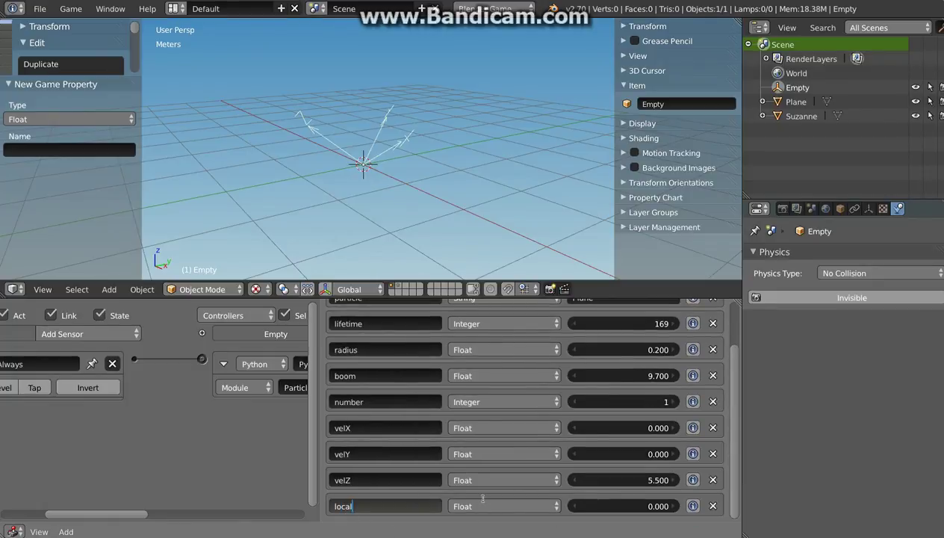
key("Return")
left_click(496, 500)
left_click(494, 485)
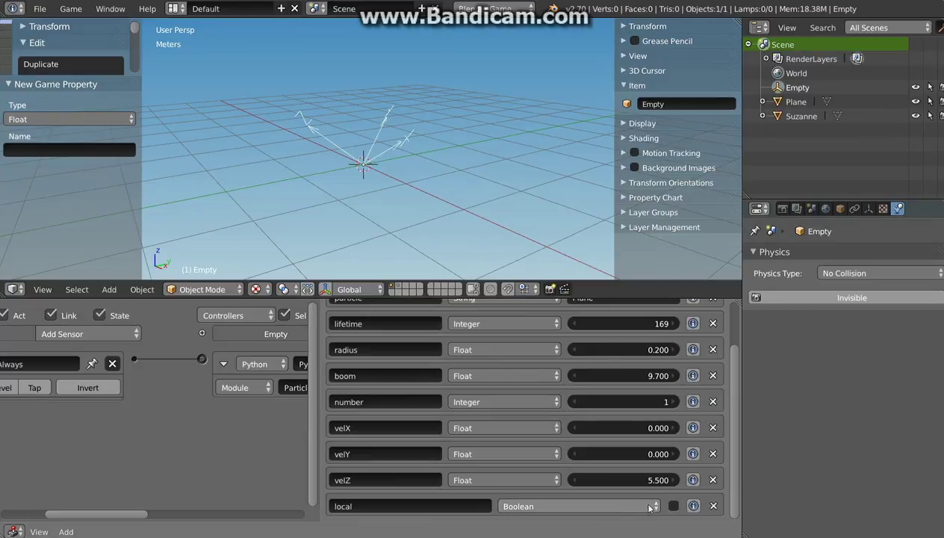
left_click(674, 507)
middle_click_drag(342, 165, 383, 122)
middle_click_drag(316, 148, 359, 191)
Test local emission, then rotate the Empty about 99° and test again
key("p")
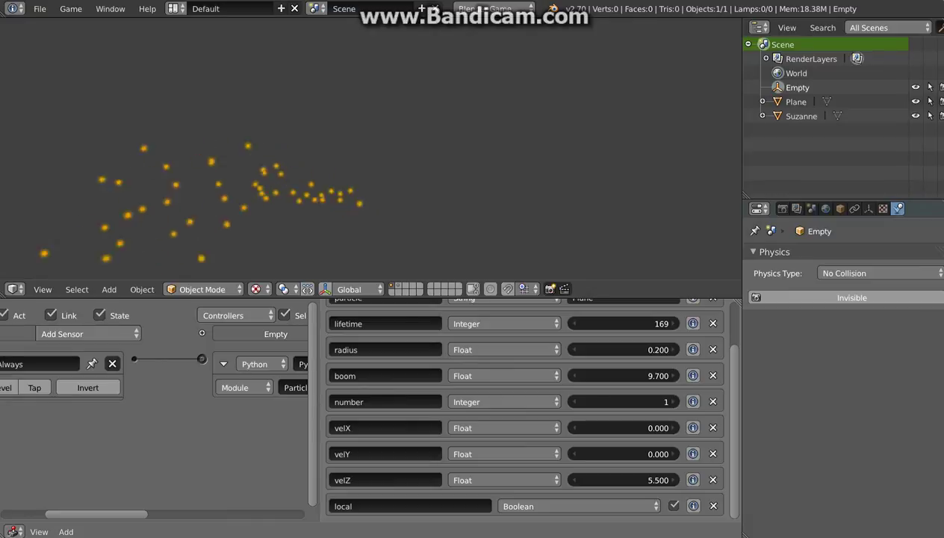
key("Escape")
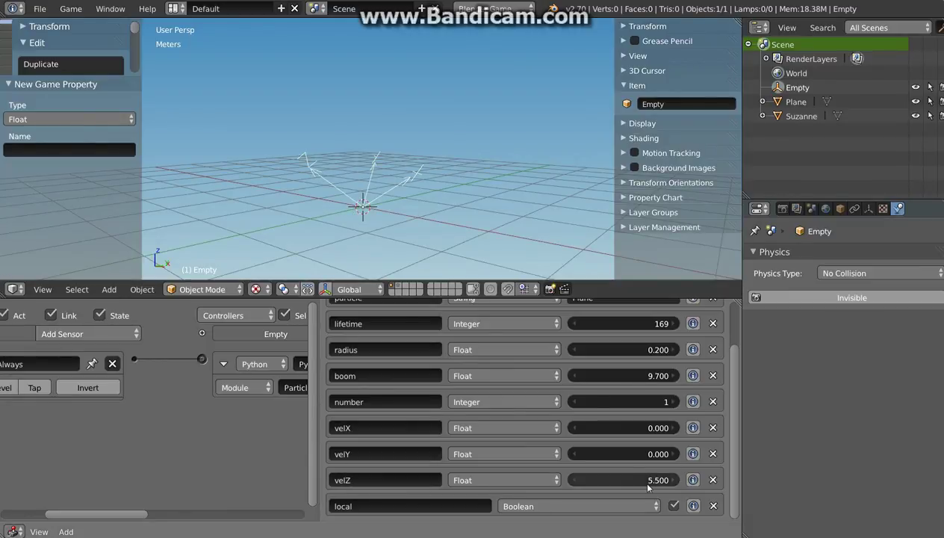
mouse_move(360, 211)
middle_mouse_down()
mouse_move(341, 213)
mouse_move(359, 209)
middle_mouse_up()
key("r")
left_click(419, 221)
key("p")
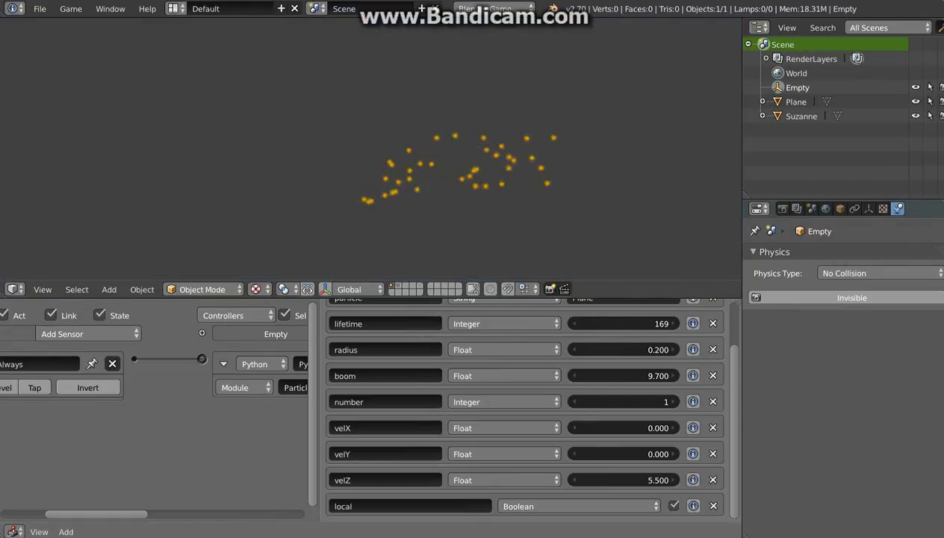
key("Escape")
Rotate the Empty to -81.655° and test-run the emission direction
key("r")
left_click(375, 108)
key("p")
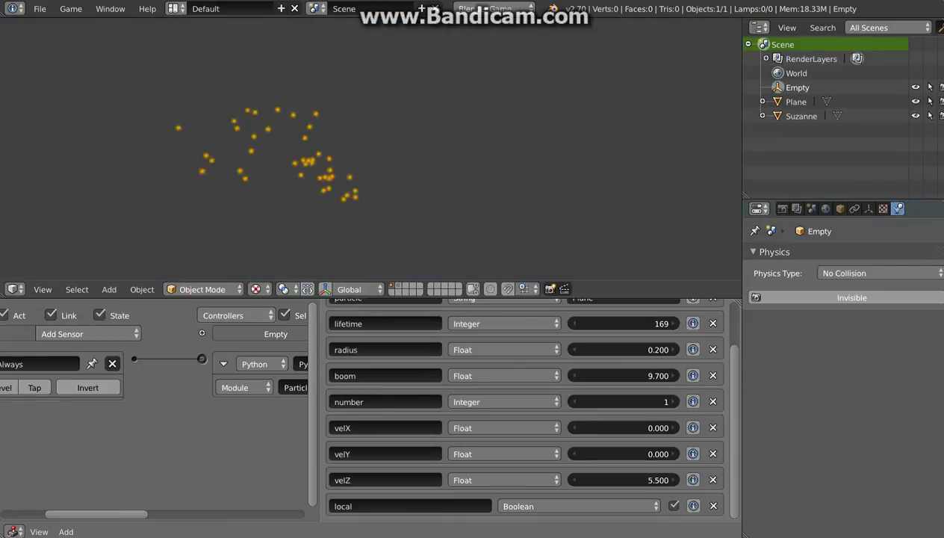
key("Escape")
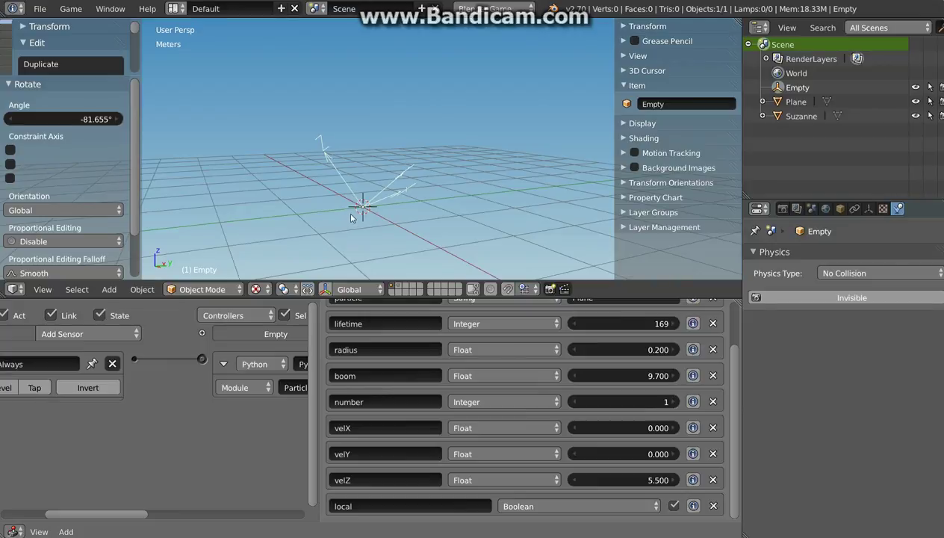
Duplicate the Empty as a second emitter placed up and to the right
key("shift+d")
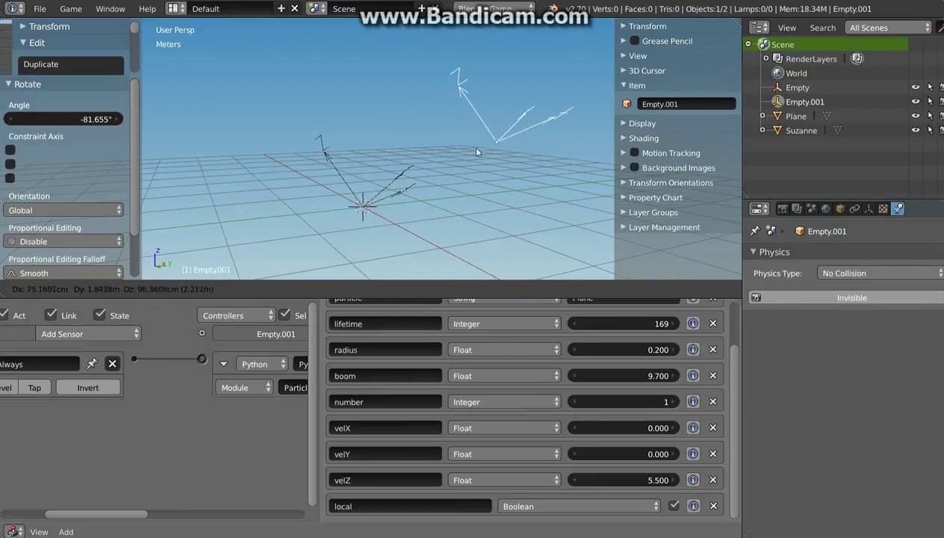
left_click(471, 163)
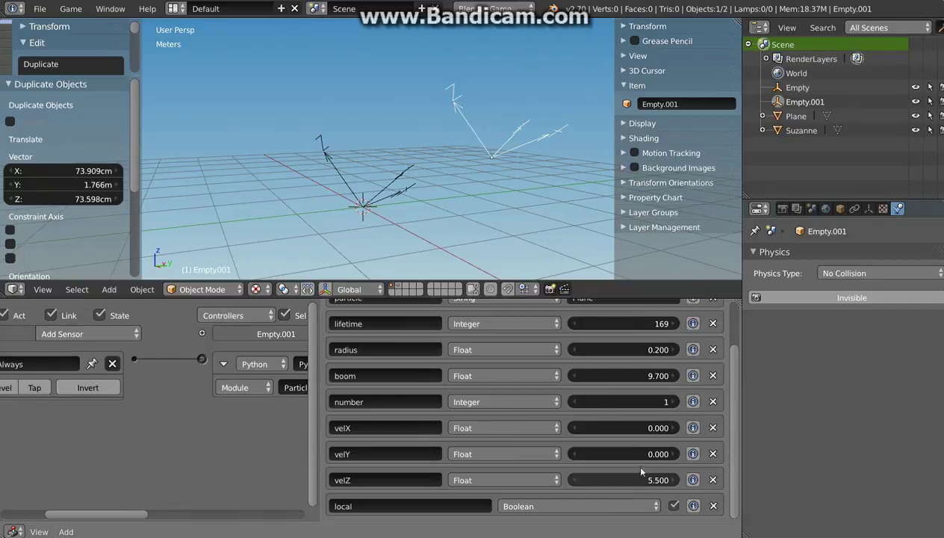
scroll(635, 366, "up", 2)
scroll(636, 361, "down", 1)
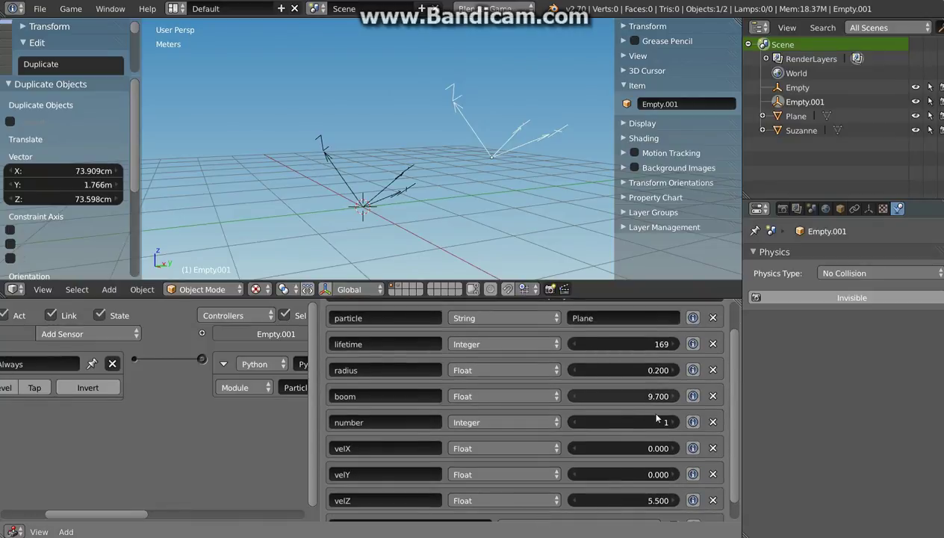
Set the duplicate's radius to 2.2 and boom to 1.400, then test both emitters
left_click(648, 369)
type("2.2")
key("Return")
mouse_move(655, 395)
left_mouse_down()
mouse_move(627, 396)
mouse_move(642, 396)
left_mouse_up()
key("p")
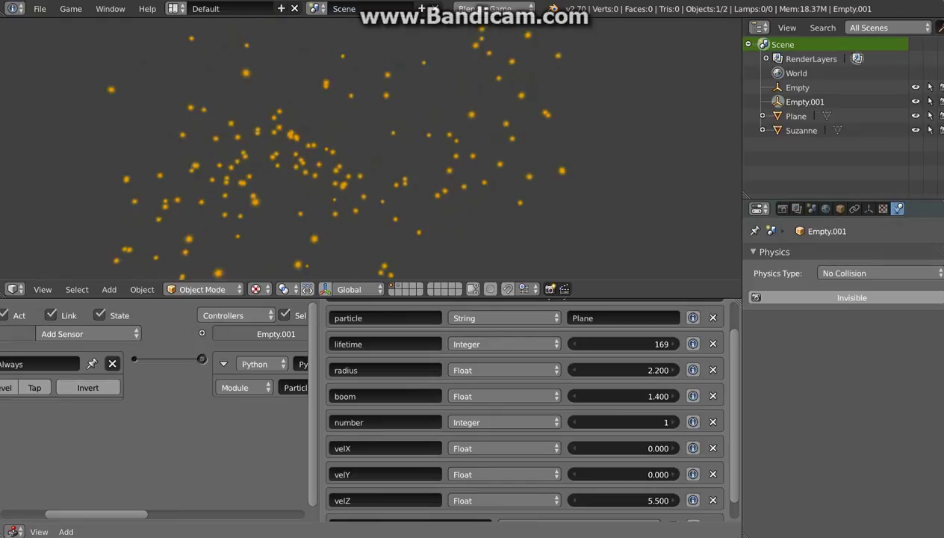
key("Escape")
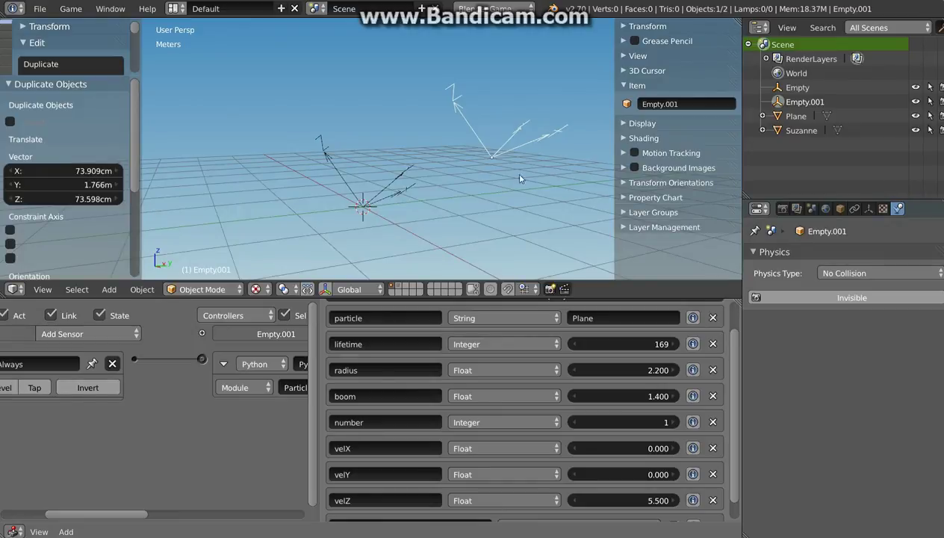
Lower Empty.001's lifetime from 169 to 30 and change its particle from Plane to Suzanne
scroll(568, 352, "up", 2)
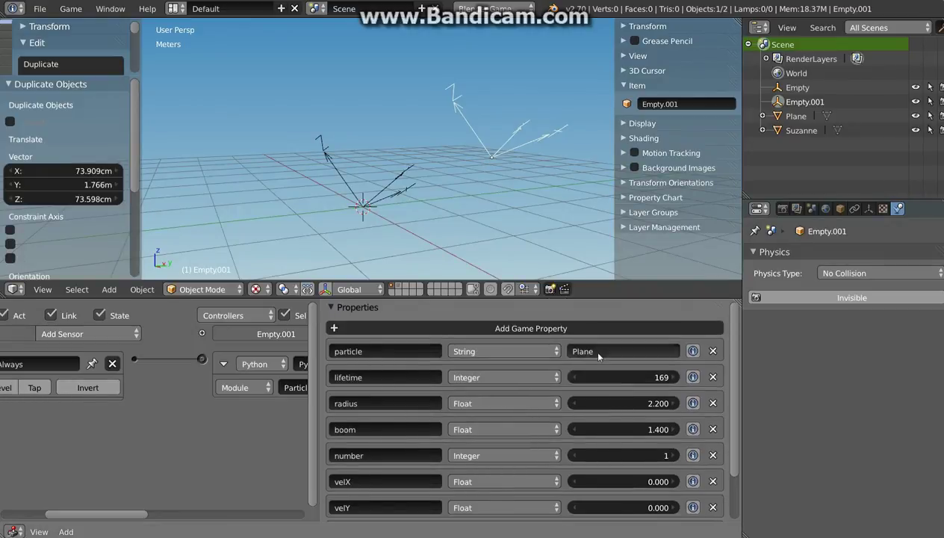
left_click(603, 352)
left_click_drag(647, 379, 597, 379)
left_click(620, 351)
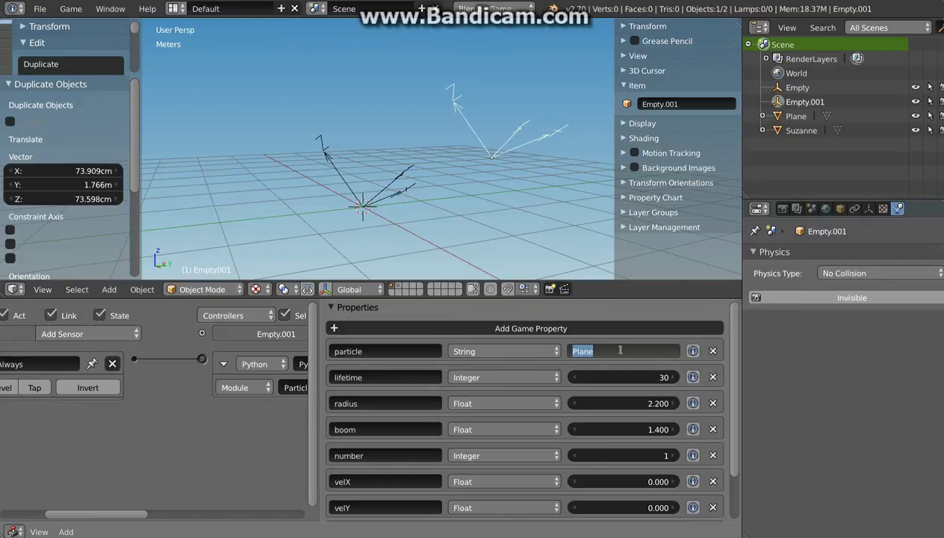
type("S")
key("BackSpace")
type("nn")
key("Return")
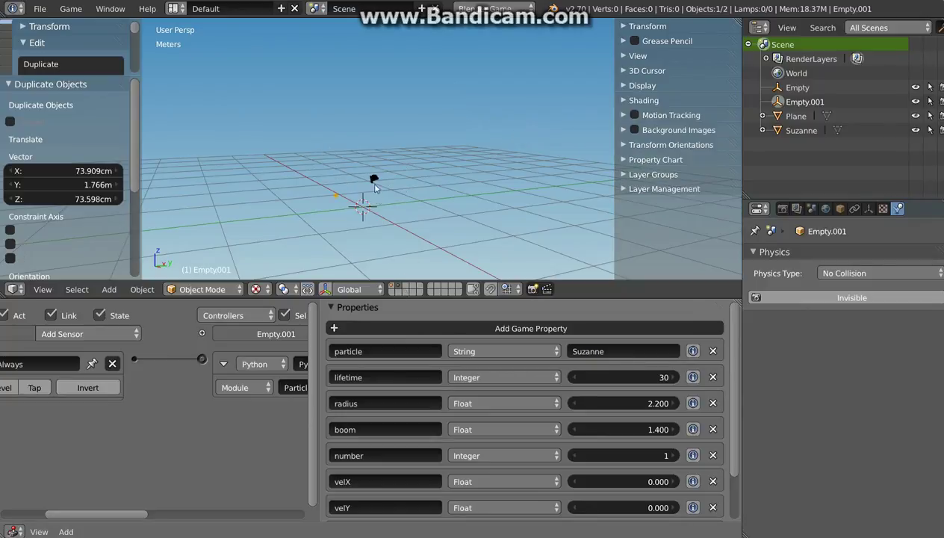
Make Suzanne a Dynamic ghost object and test-run the emitters
left_click(802, 130)
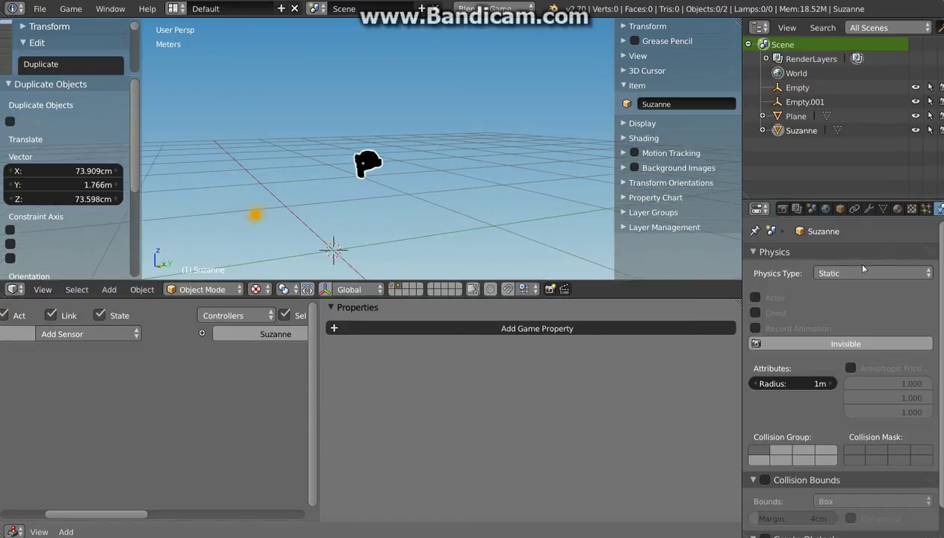
left_click(858, 274)
left_click(829, 228)
left_click(756, 312)
left_click(392, 287)
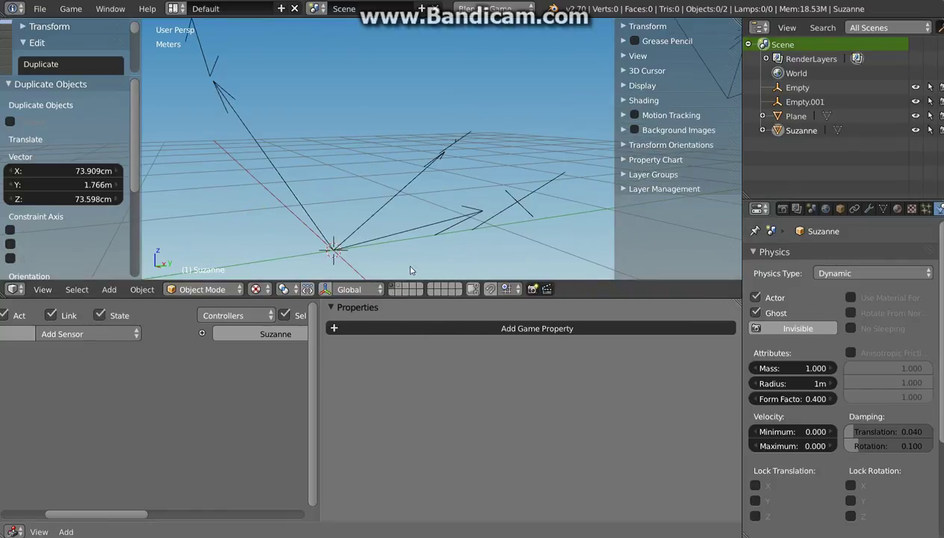
key("p")
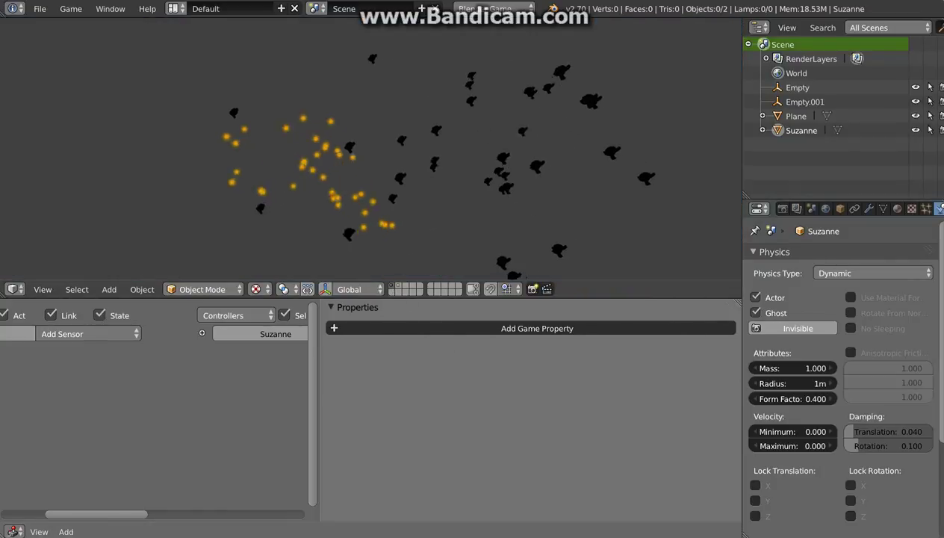
key("Escape")
Add a Hemi lamp rotated about -37.4° and test the lit Suzanne particles
key("shift+a")
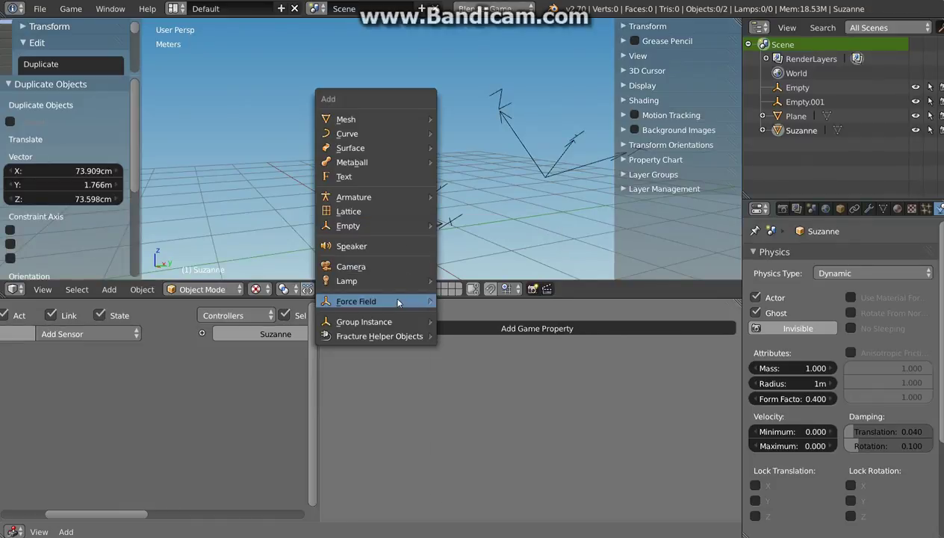
mouse_move(439, 283)
left_click(467, 327)
key("r")
left_click(473, 206)
key("p")
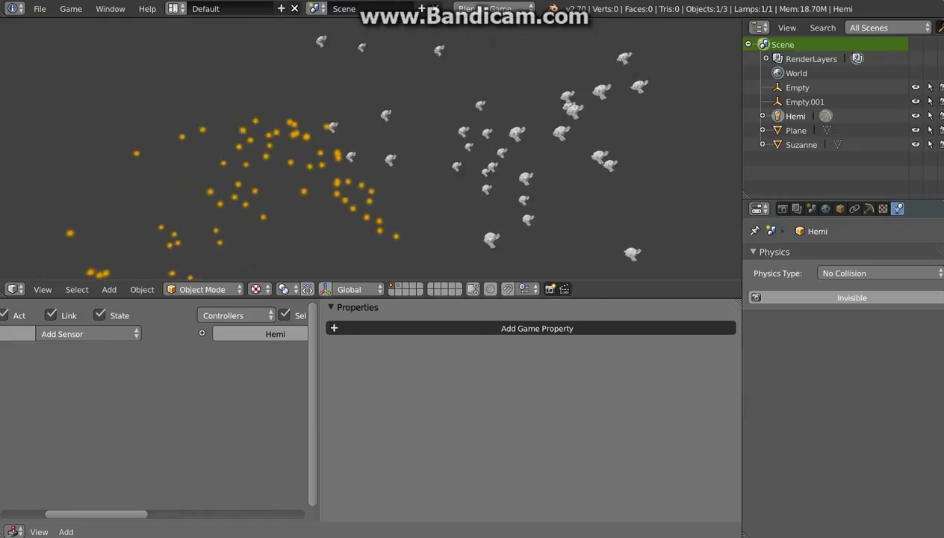
key("Escape")
Select Empty.001 and show the layer holding the orange plane and Suzanne
right_click(407, 241)
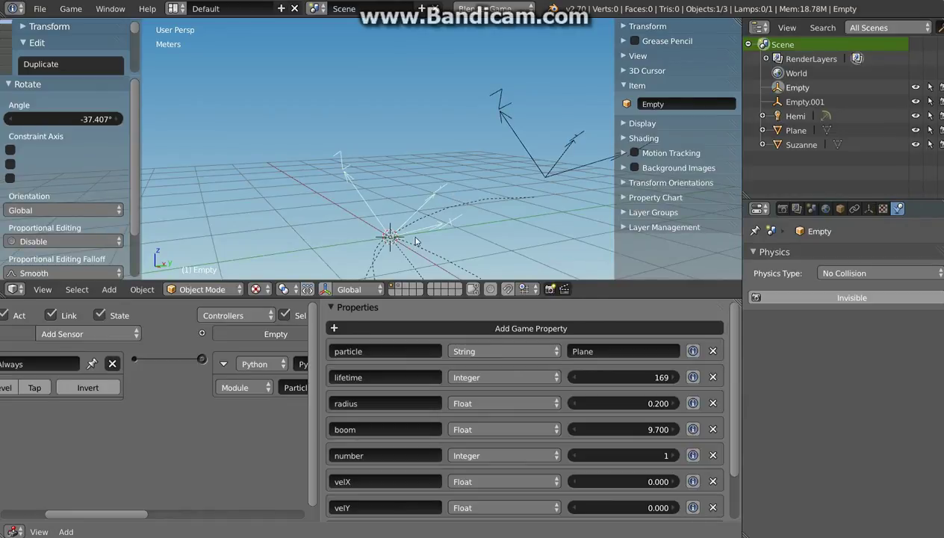
middle_click_drag(411, 239, 428, 200)
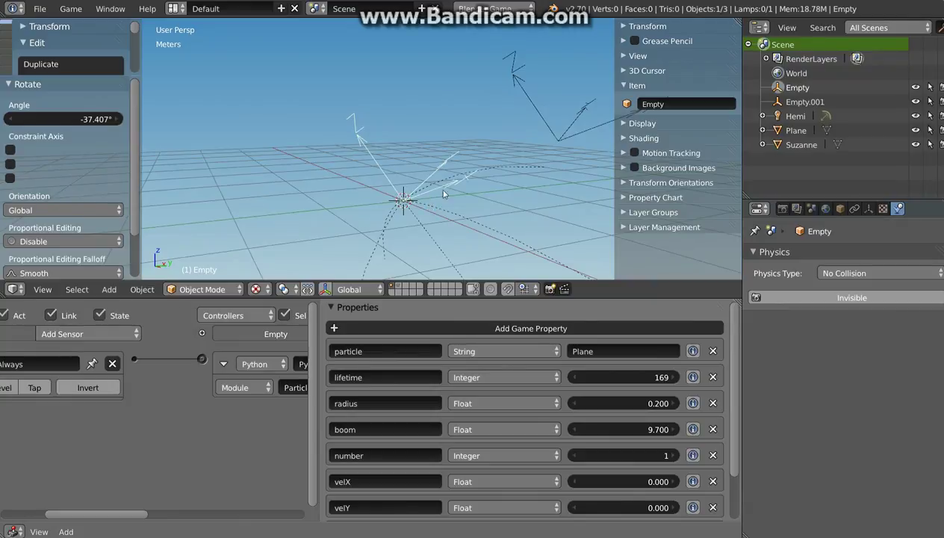
right_click(578, 142)
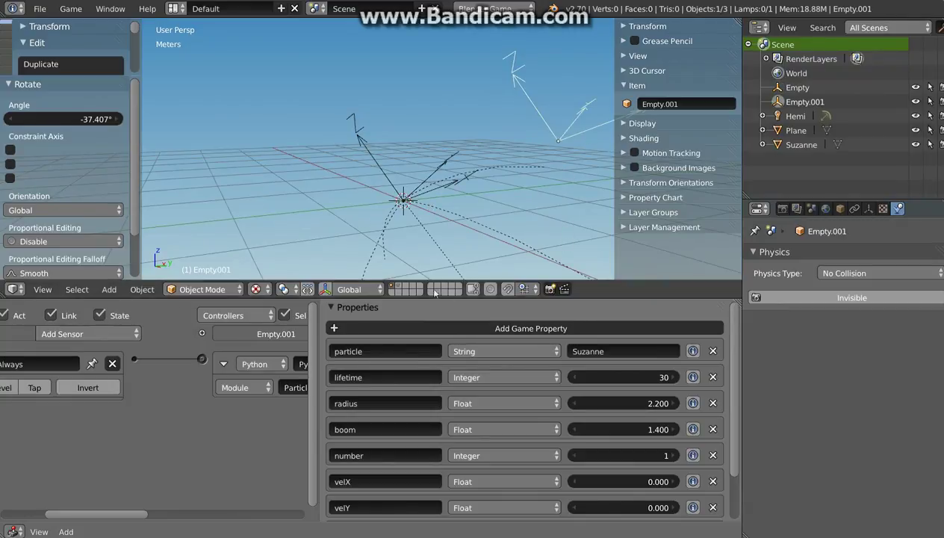
key("p")
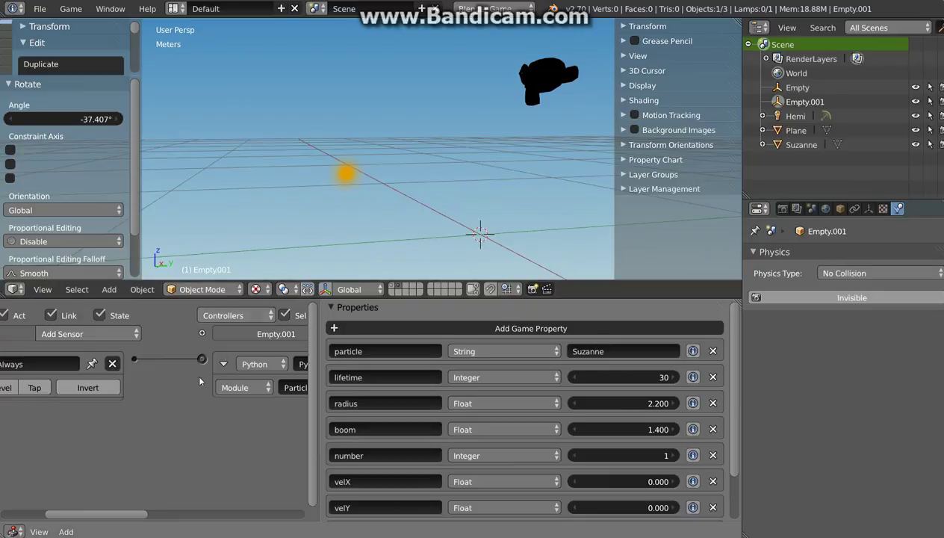
Review Empty.001's sensors and Python controller, then select the orange plane
key("Home")
scroll(234, 427, "down", 3)
middle_click_drag(231, 428, 245, 412)
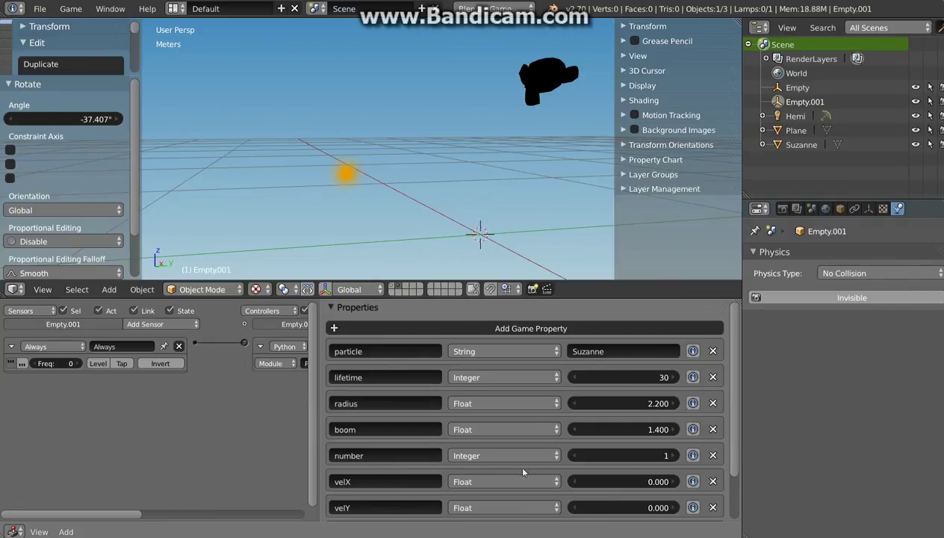
scroll(559, 484, "down", 2)
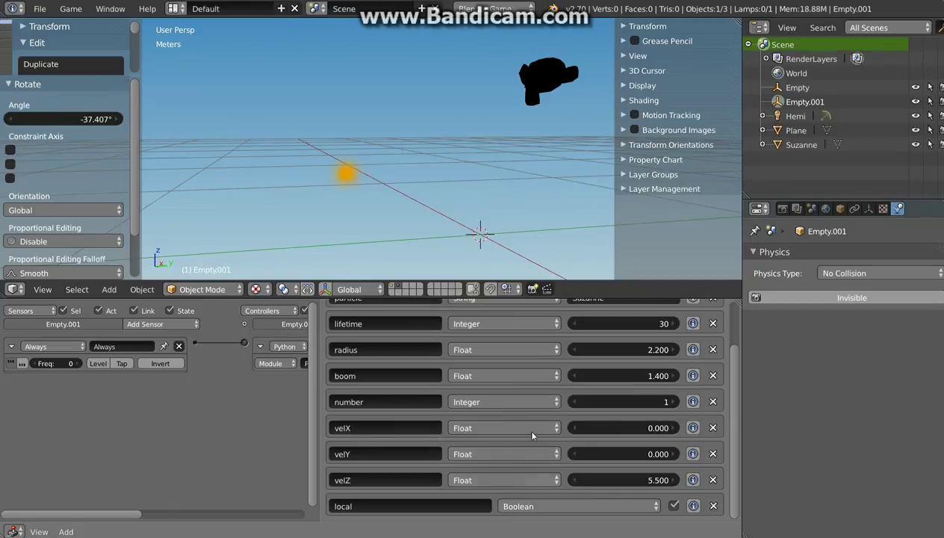
scroll(546, 423, "up", 2)
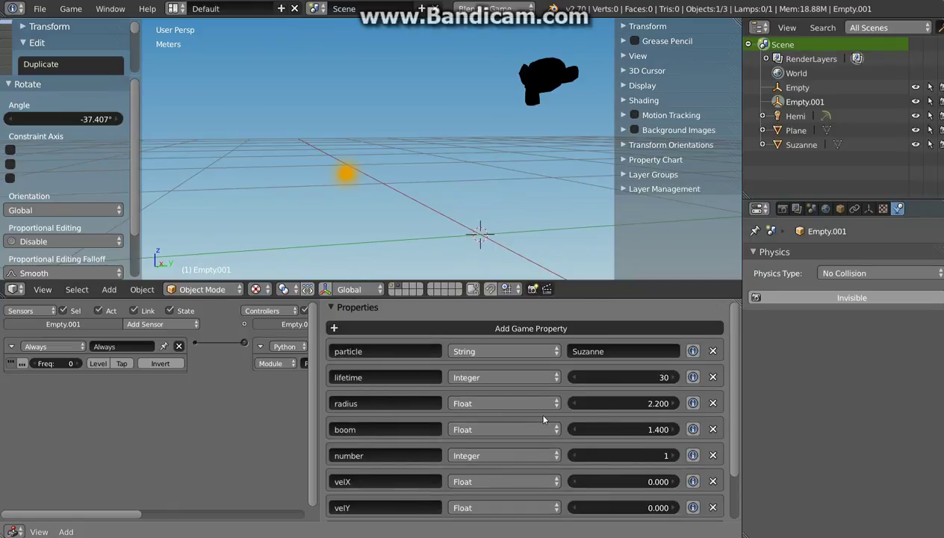
right_click(352, 179)
Place a copy of the orange plane beside it and change its diffuse colour to blue
key("shift+d")
left_click(494, 217)
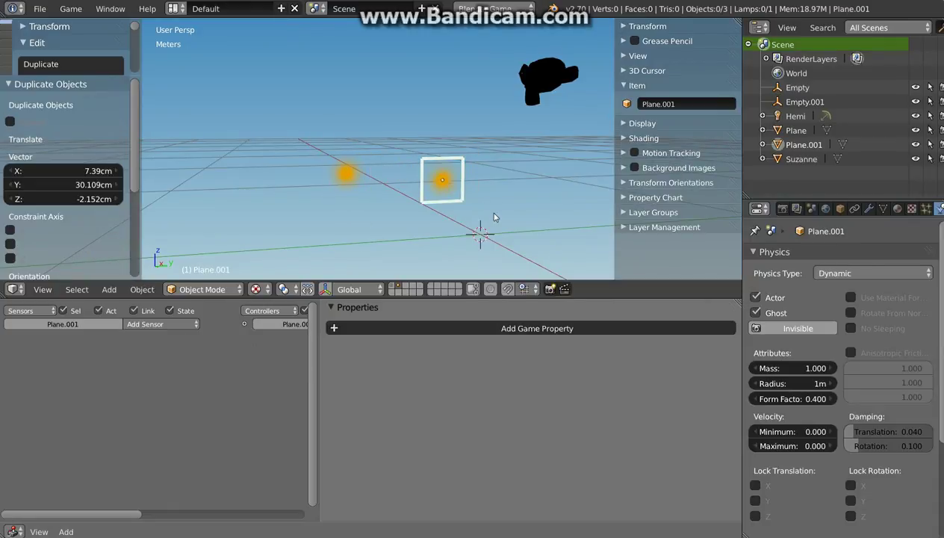
left_click(894, 210)
scroll(822, 299, "up", 5)
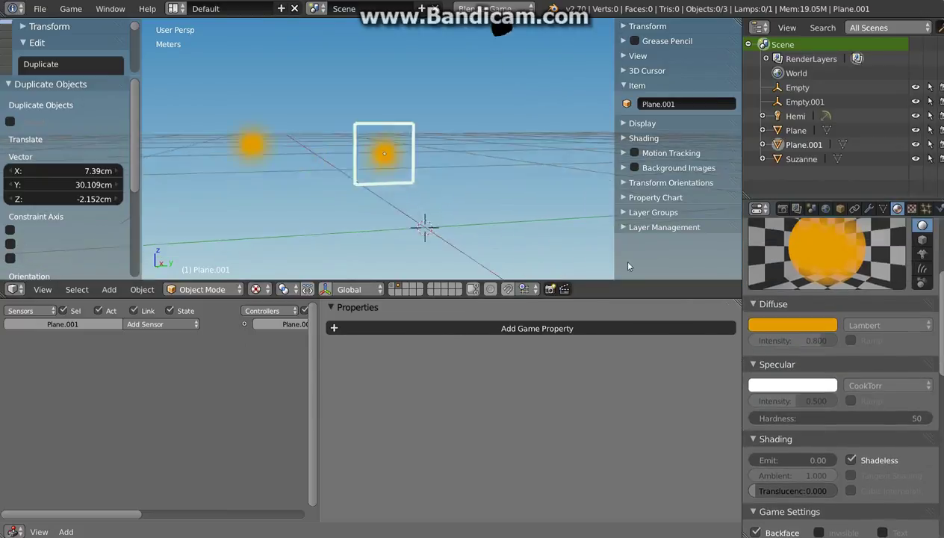
scroll(431, 181, "down", 2)
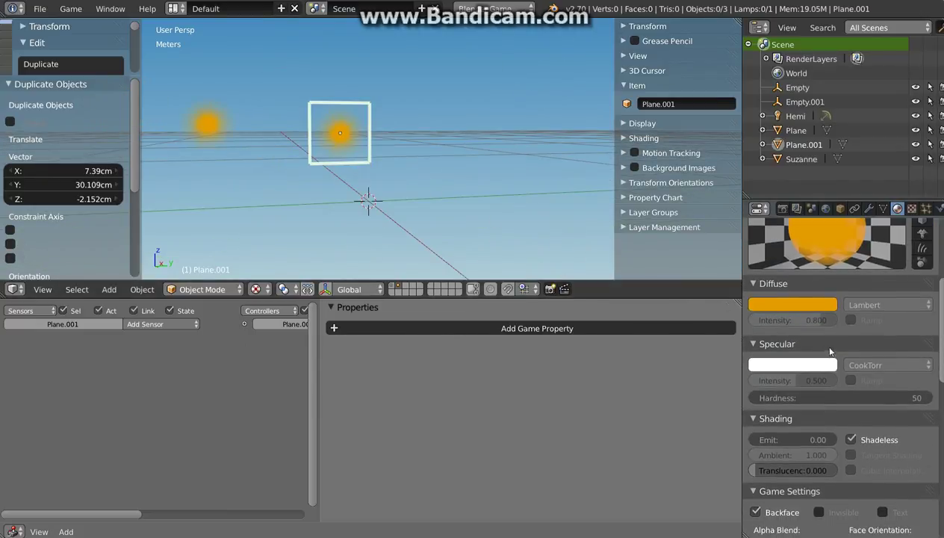
scroll(819, 341, "up", 2)
scroll(825, 344, "up", 3)
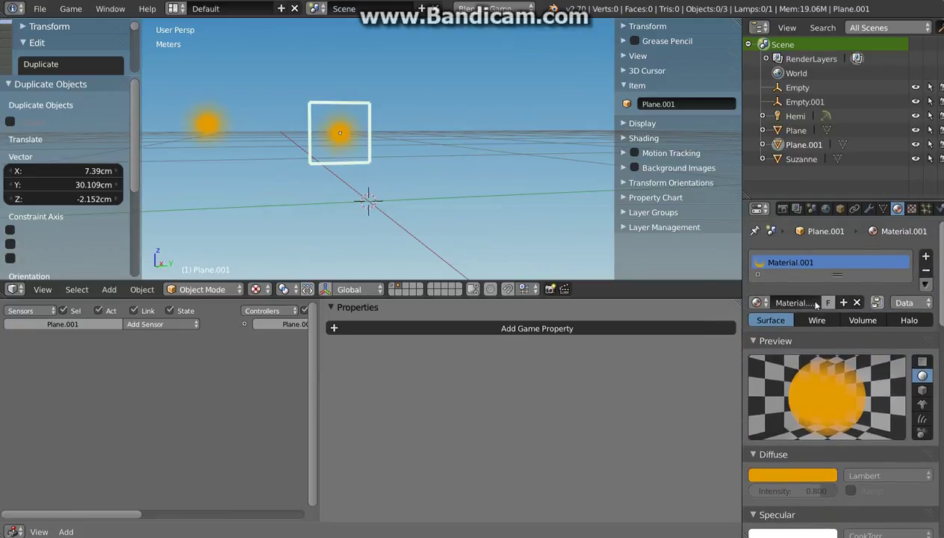
left_click(807, 475)
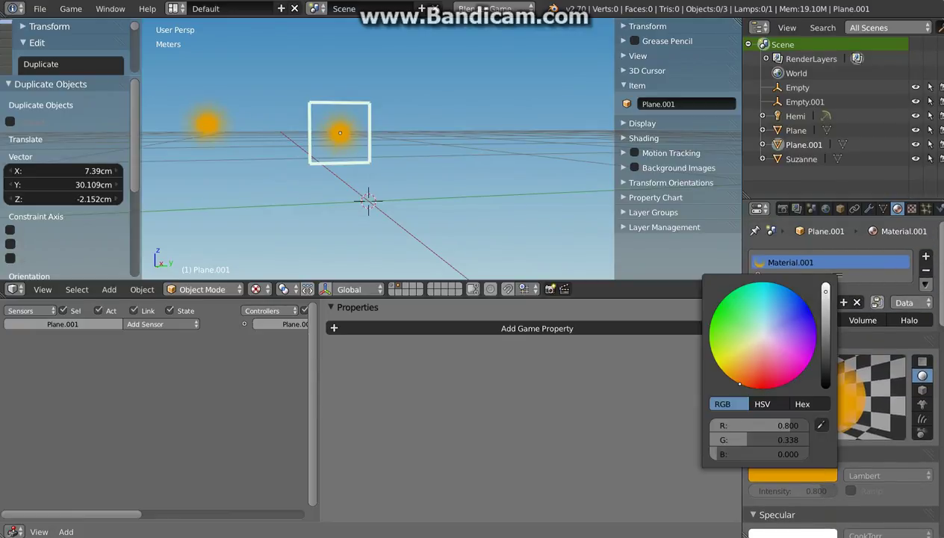
mouse_move(747, 377)
left_mouse_down()
mouse_move(799, 359)
mouse_move(807, 305)
left_mouse_up()
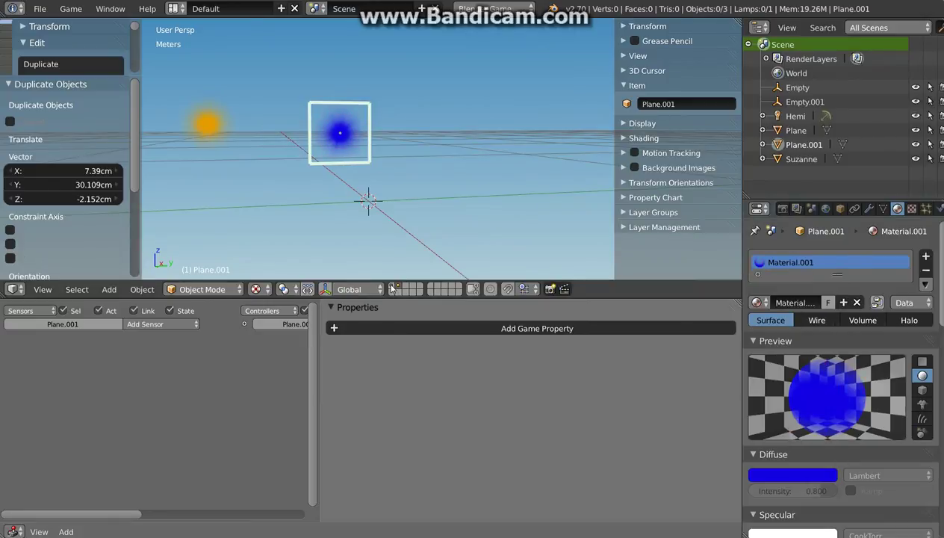
middle_click_drag(390, 269, 553, 155)
Set Empty.001's particle property to Plane.001 and test the game with both colours
right_click(552, 155)
left_click(583, 353)
key("End")
key("ctrl+a")
type("Pla")
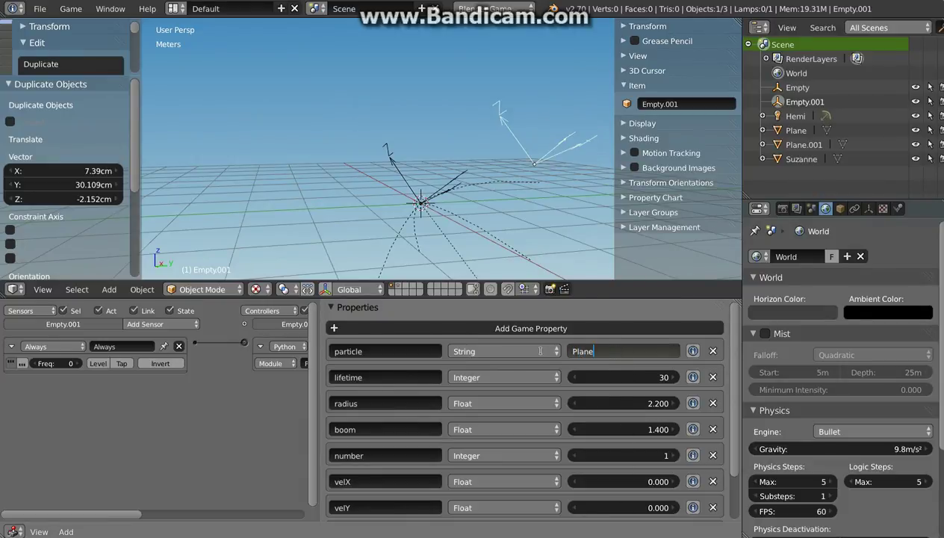
type("ne.001")
key("Return")
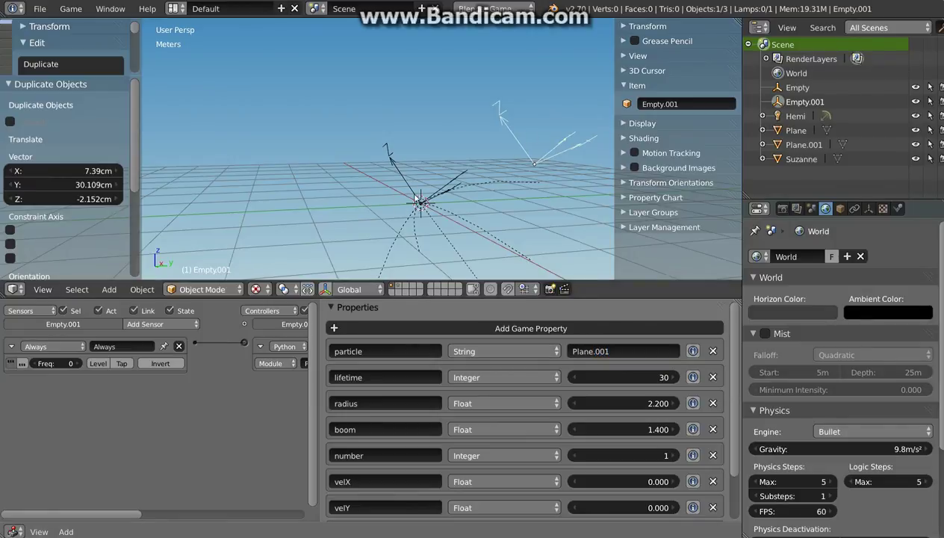
key("p")
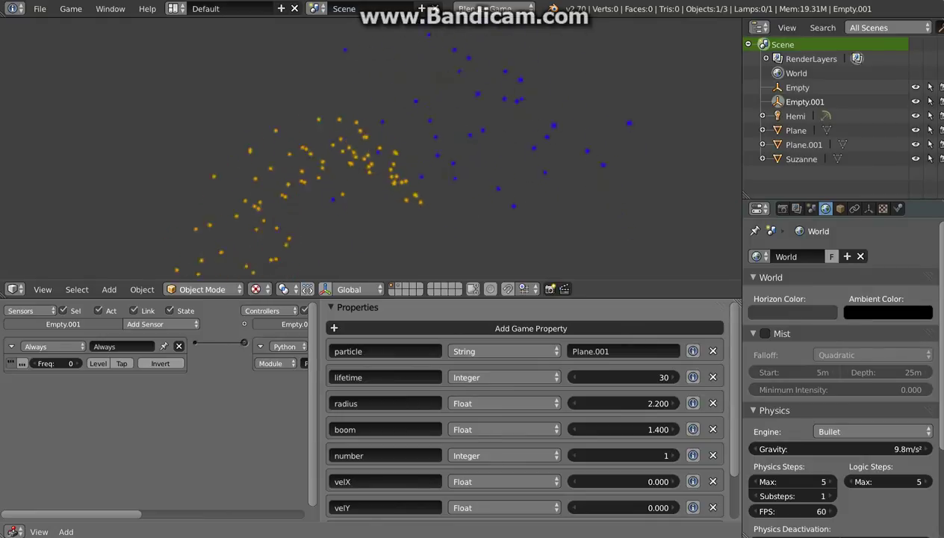
key("Escape")
Rotate the first Empty emitter to a new direction
right_click(440, 197)
key("r")
left_click(440, 229)
Test the rotated Empty's new spray direction, then inspect its properties (velZ 5.500, local on)
key("p")
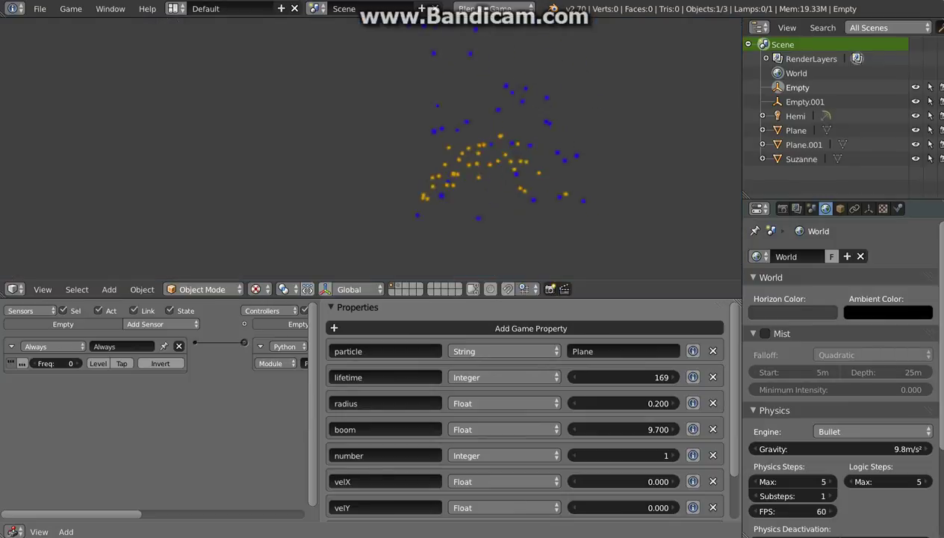
key("Escape")
middle_click_drag(441, 209, 444, 243)
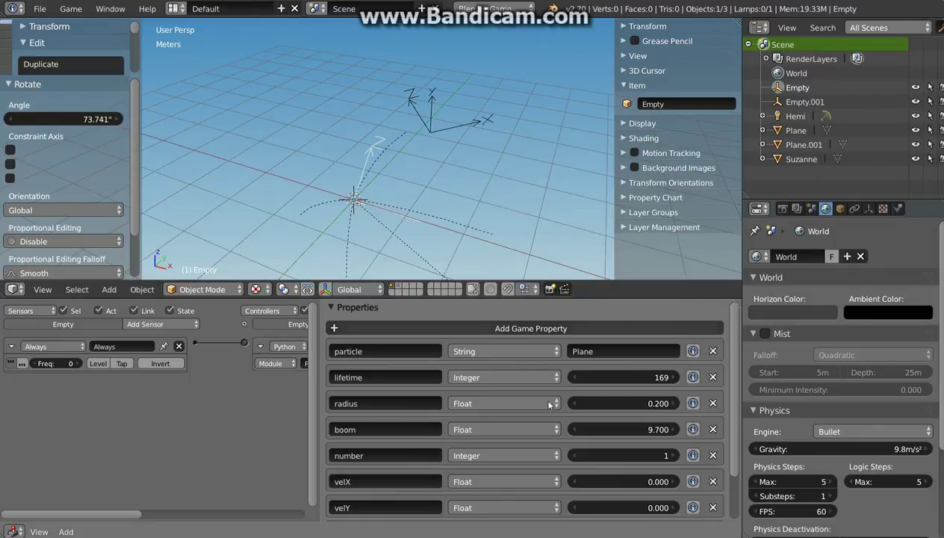
scroll(536, 411, "down", 3)
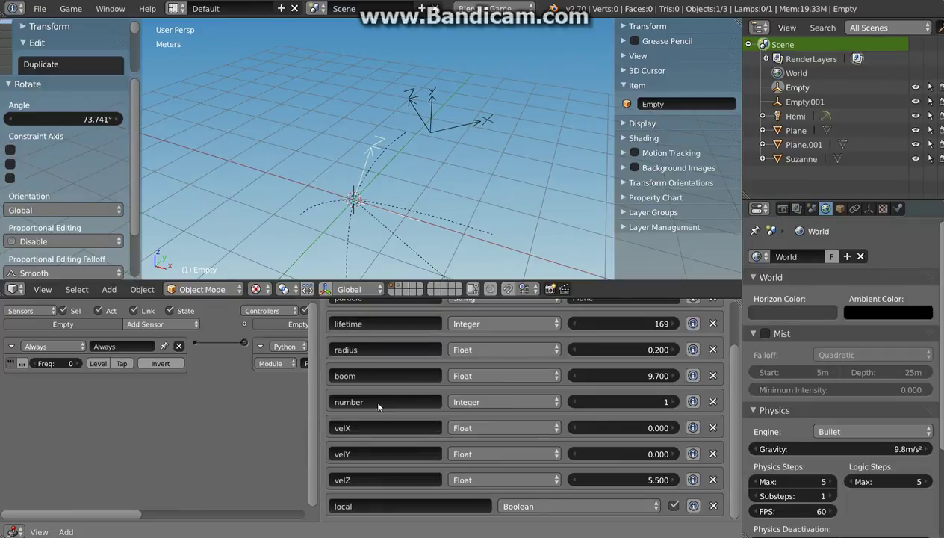
scroll(368, 390, "up", 2)
scroll(358, 354, "down", 2)
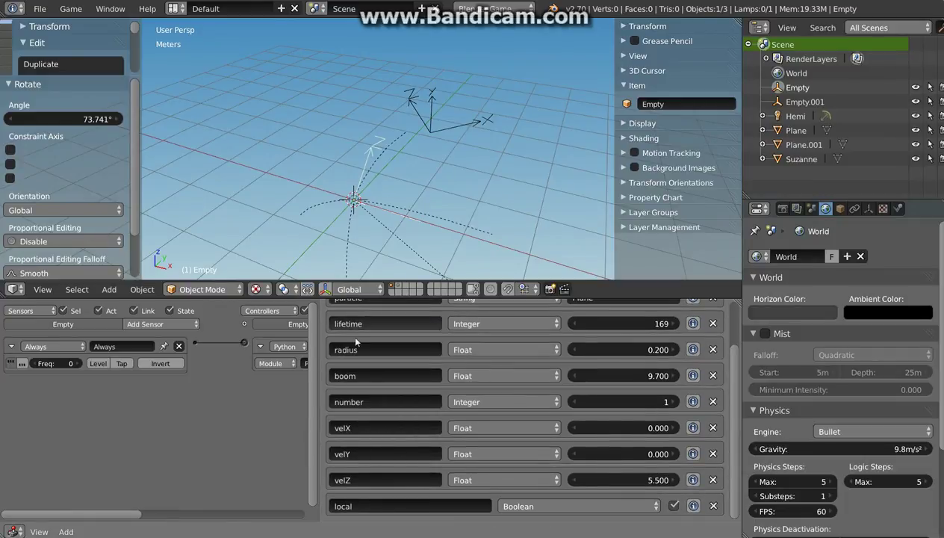